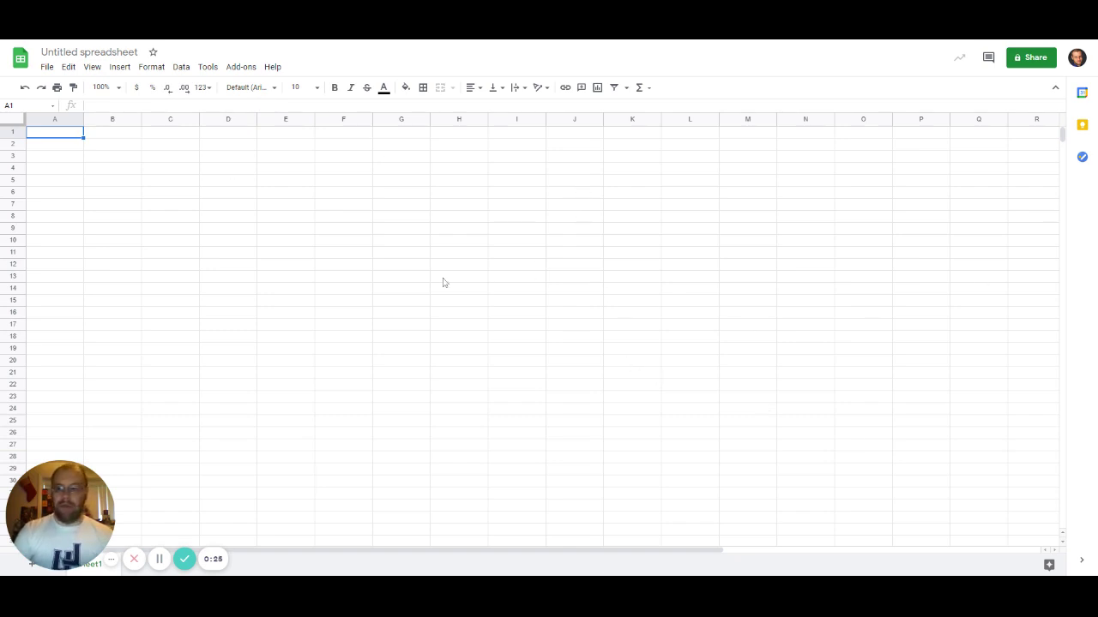
Rename the untitled spreadsheet to 'How to Graph in Google Sheets'
left_click(86, 52)
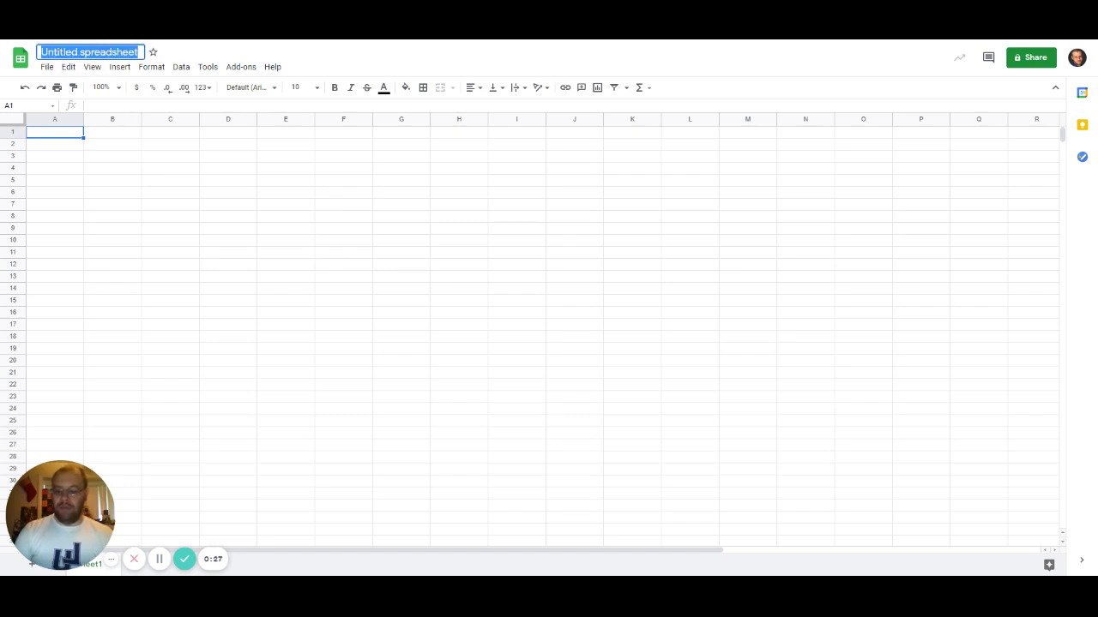
type("How t")
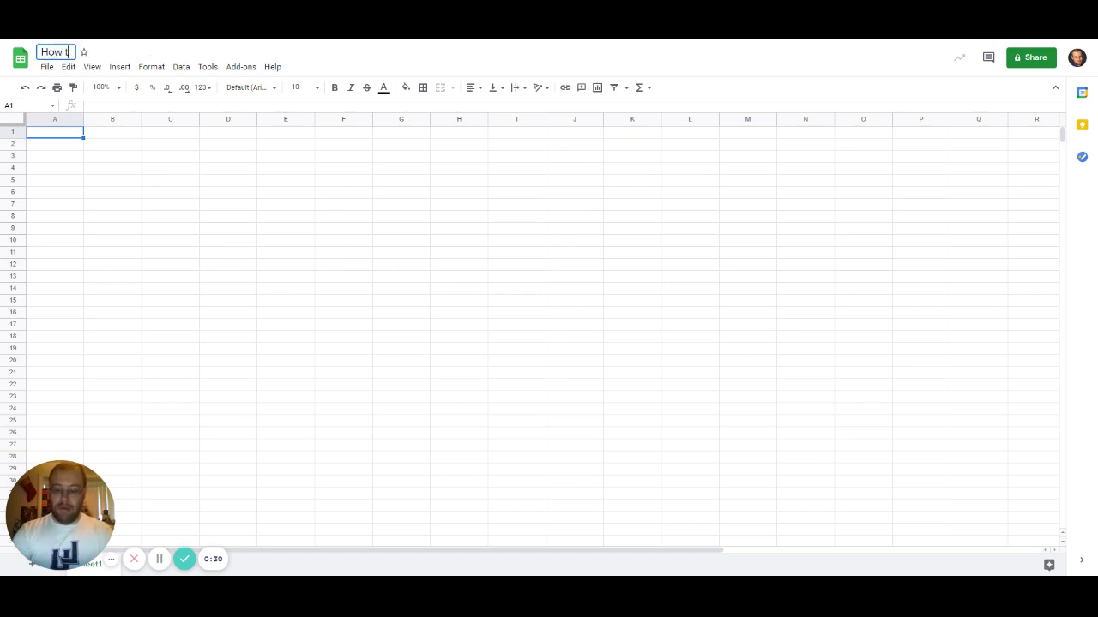
type("o Graph in")
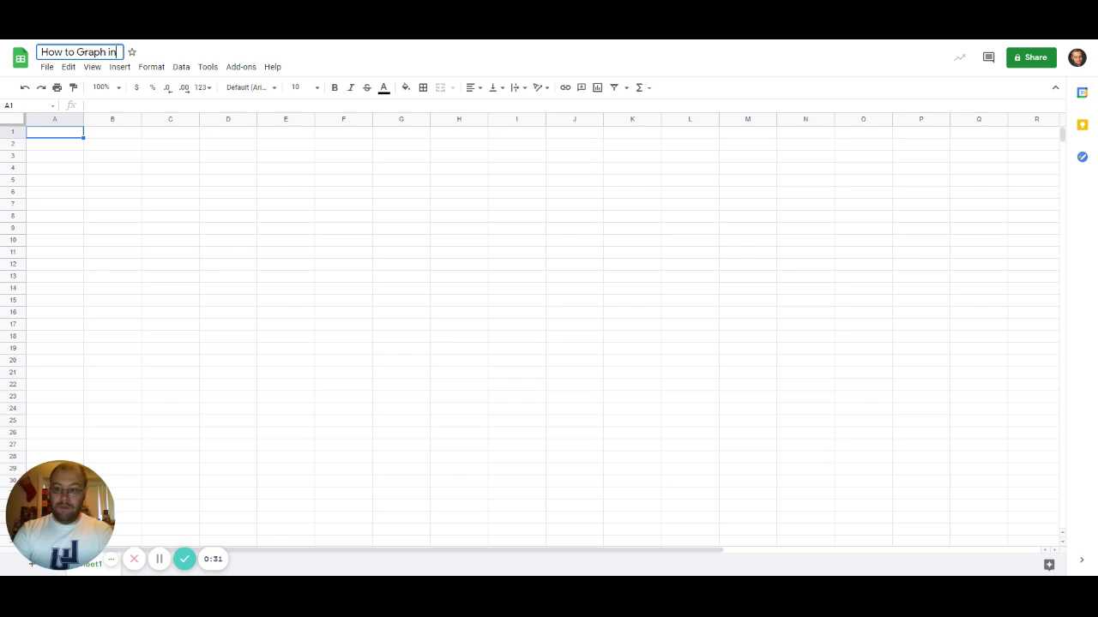
type(" Google Sheets")
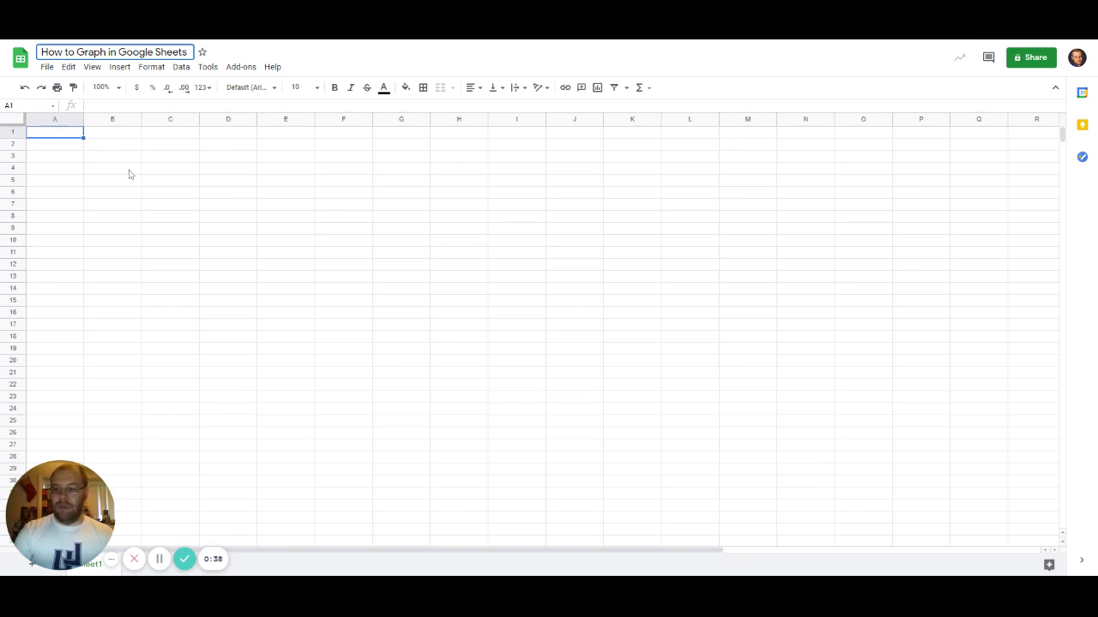
left_click(69, 139)
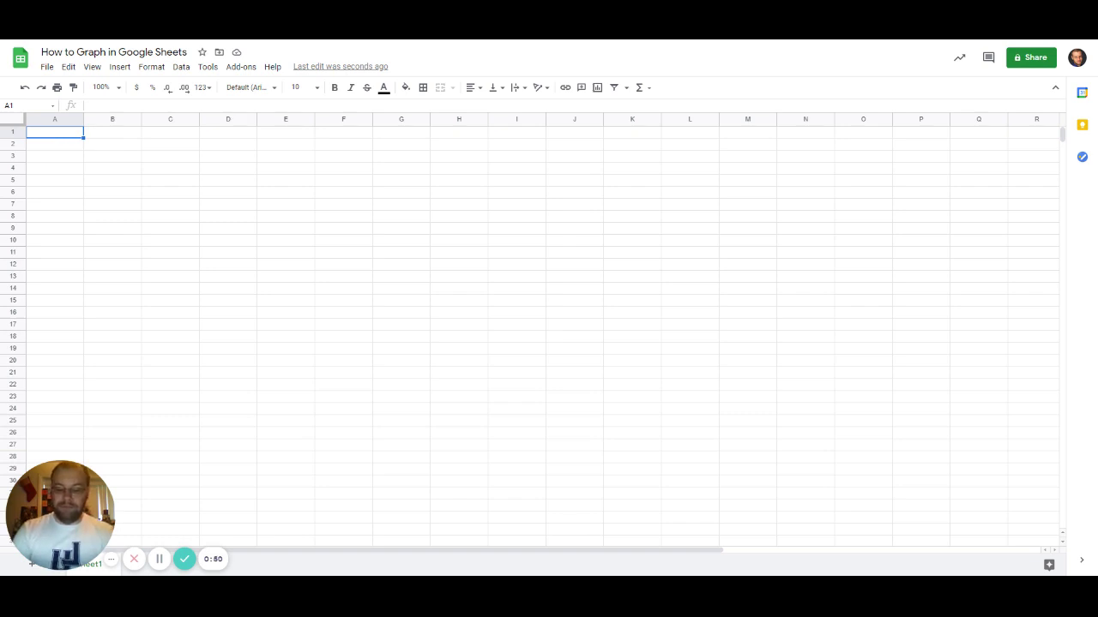
Enter the headers 'Number of Hours Making Videos' in A1 and 'Hours of Sleep' in B1
type("Number od")
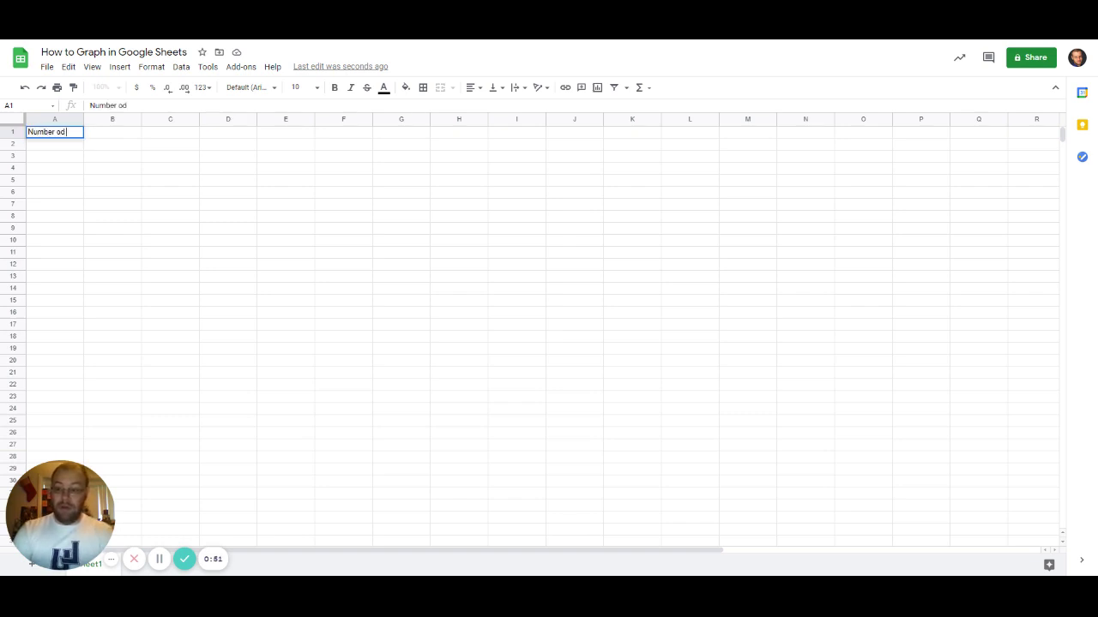
key("BackSpace")
type("f Hours Mak")
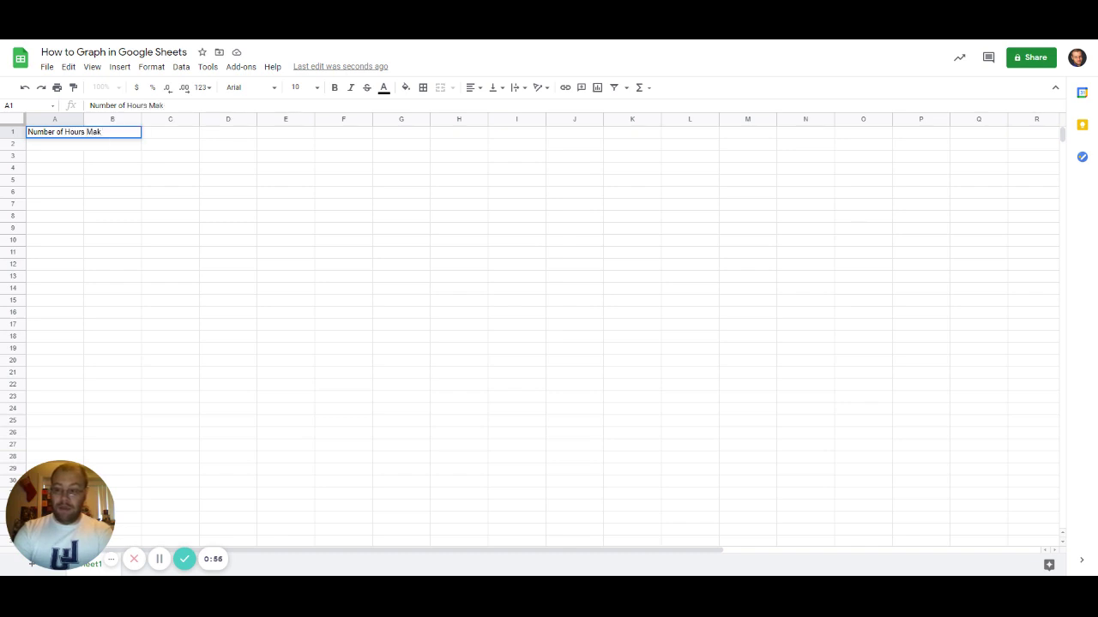
type("jinf")
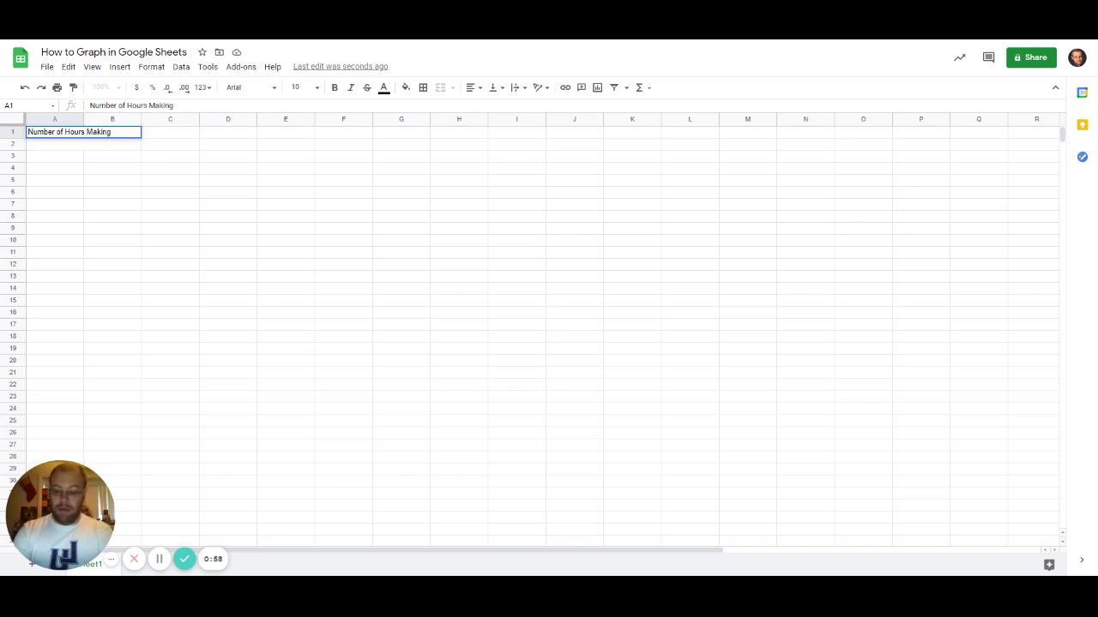
type(" Videos")
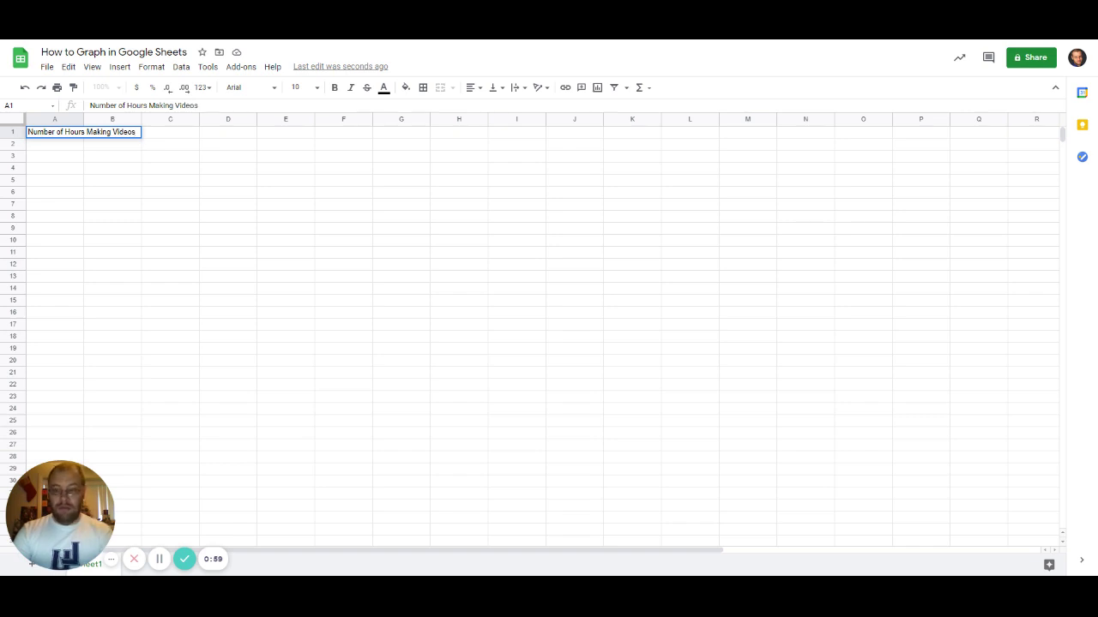
key("Tab")
type("Hours")
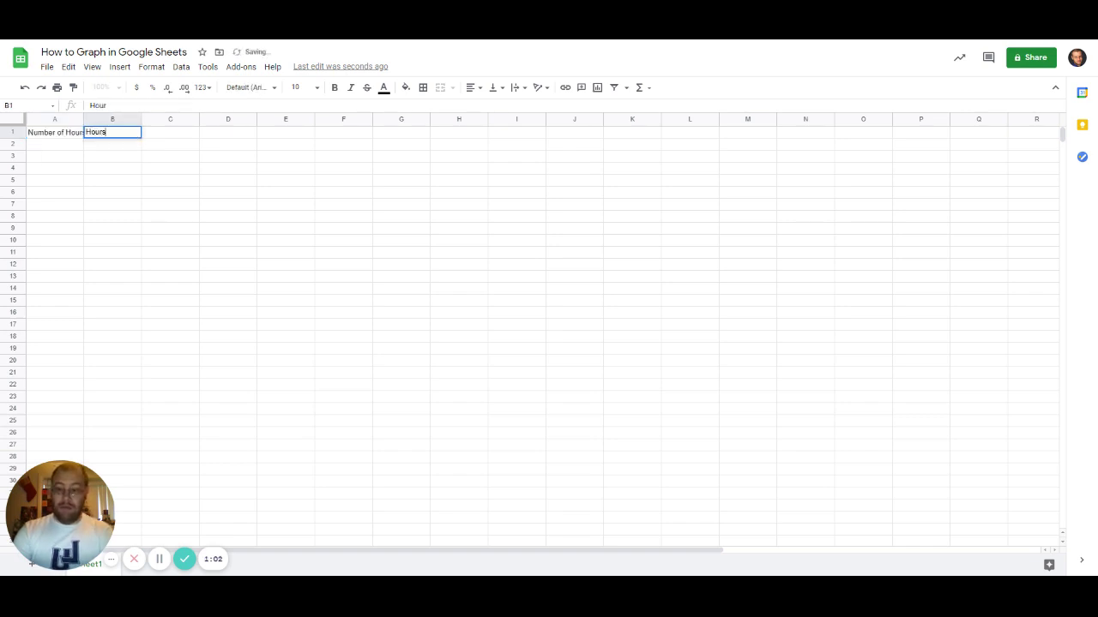
type(" of Sleep")
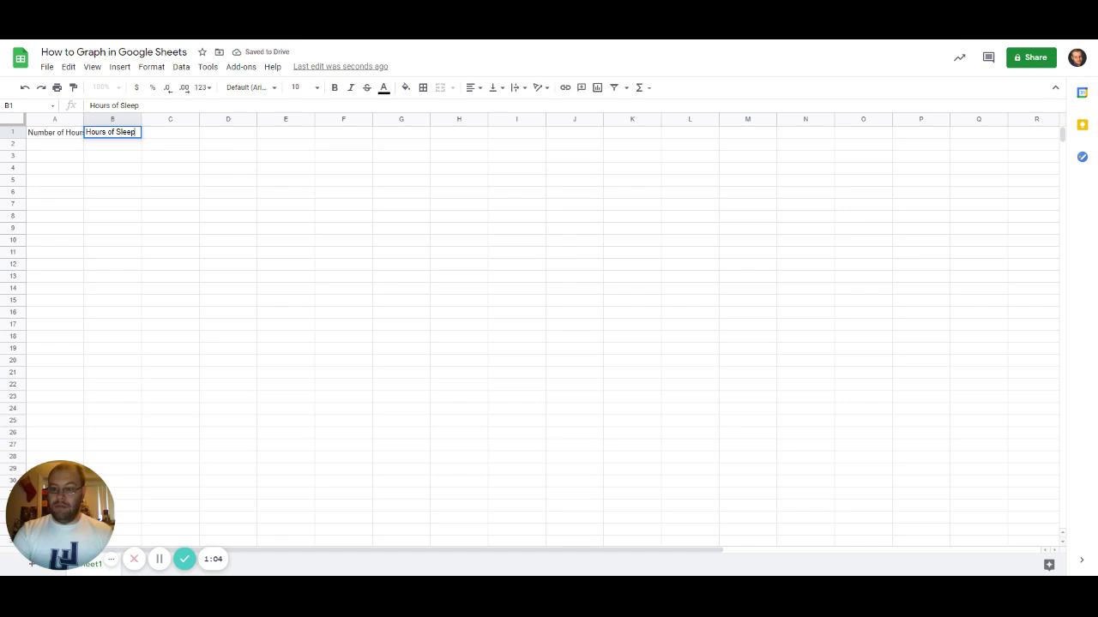
key("Return")
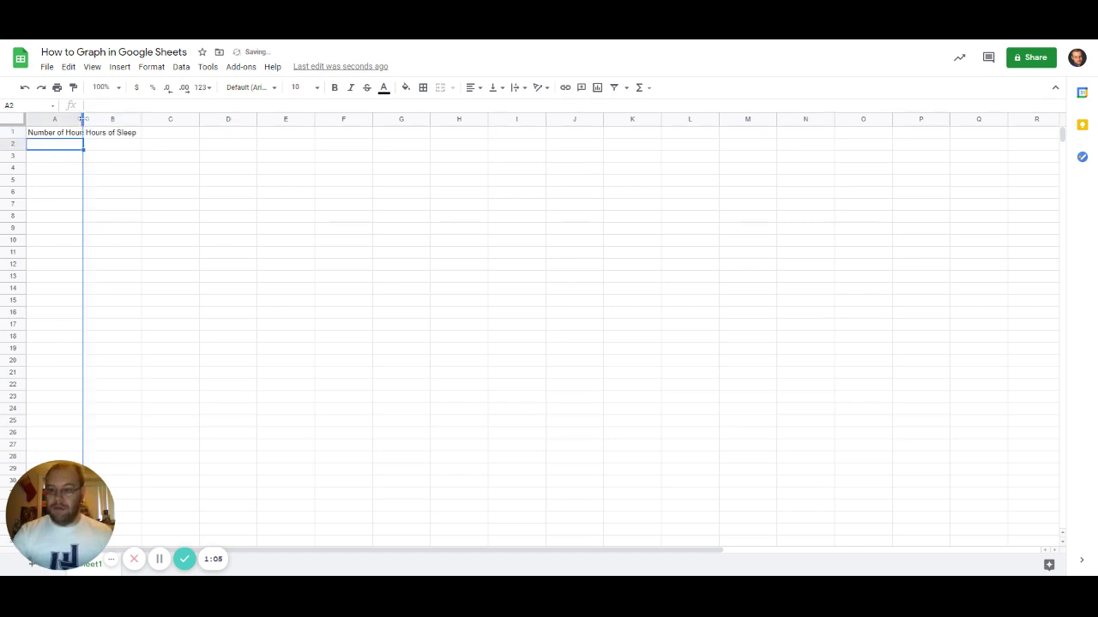
Auto-fit column A's width, then enter 2, 2.5 and 6 in A2–A4
double_click(83, 119)
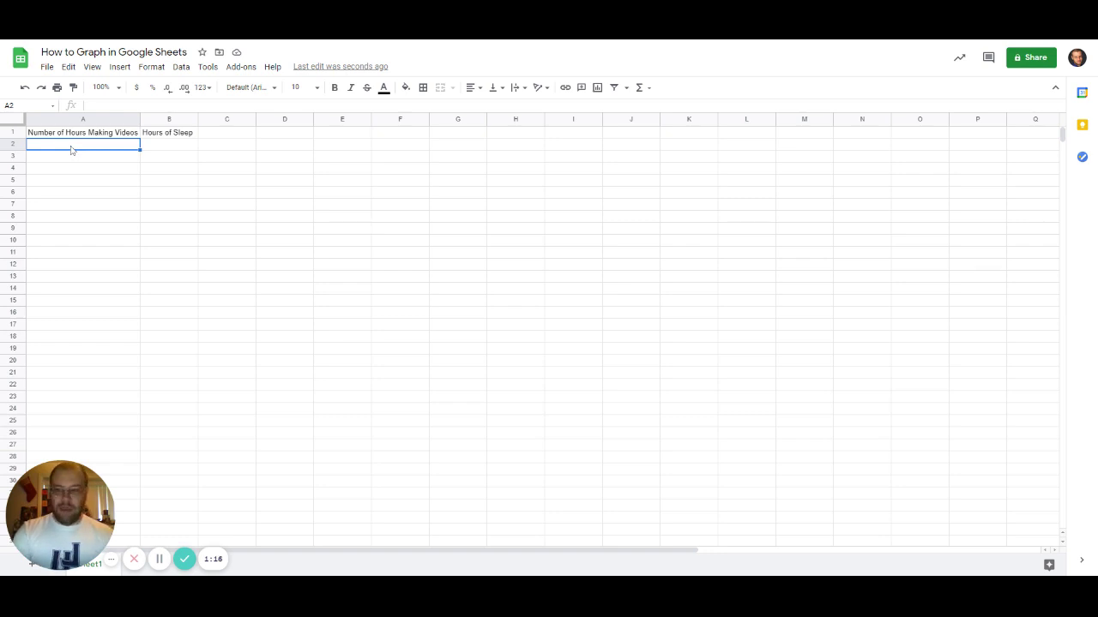
type("2")
key("Return")
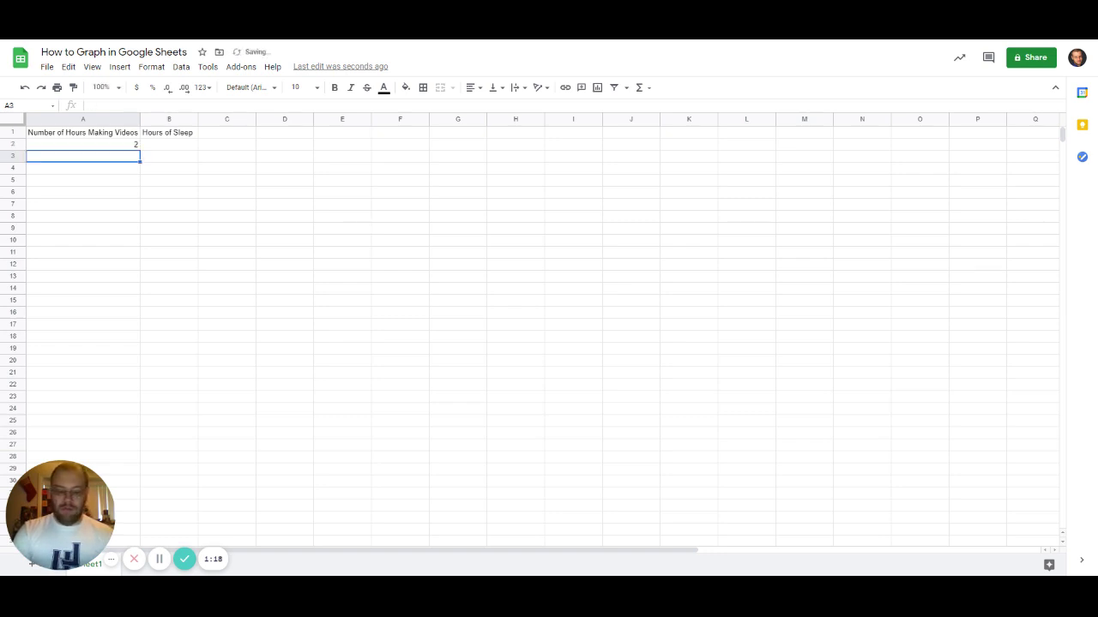
type("2.5")
key("Return")
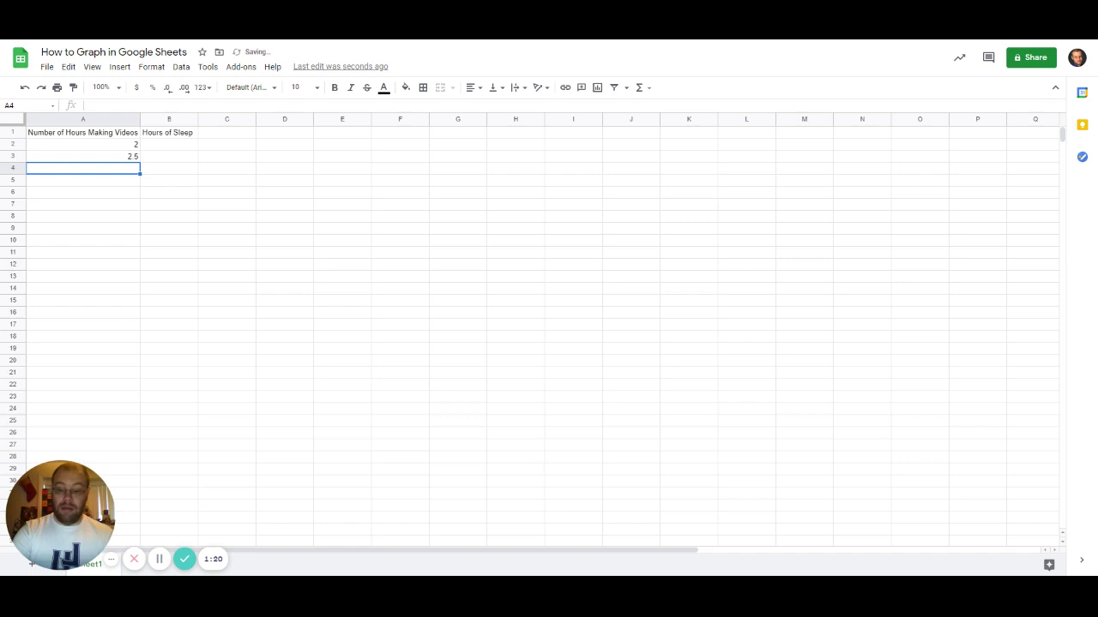
type("6")
key("Return")
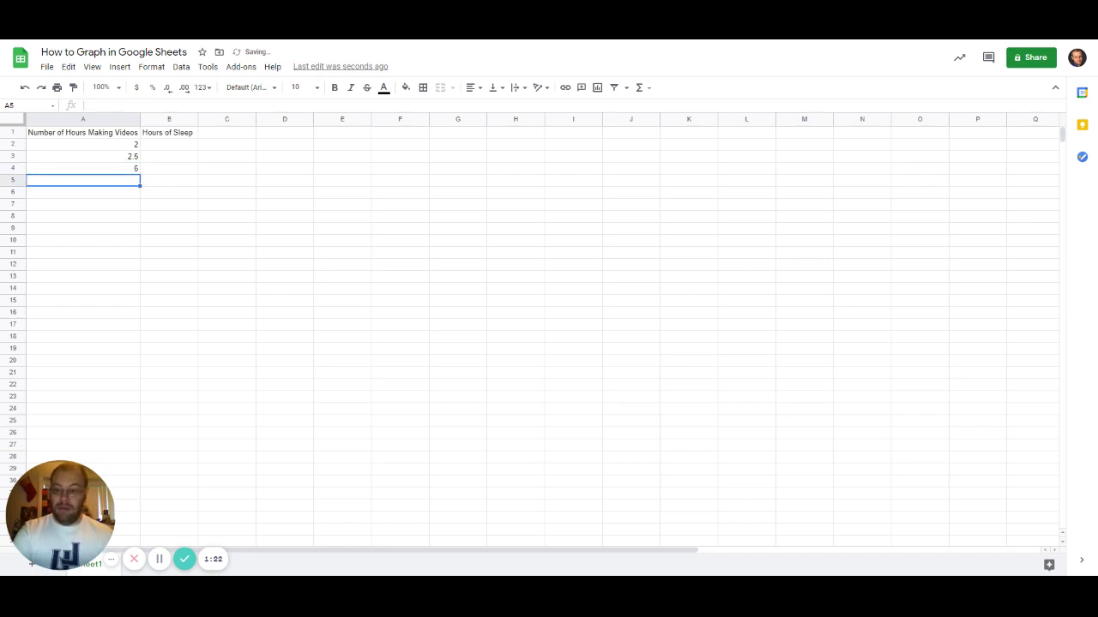
Enter 3, 1, 1.4 and 4 in A5–A8, then return to B2
type("3")
key("Return")
type("1")
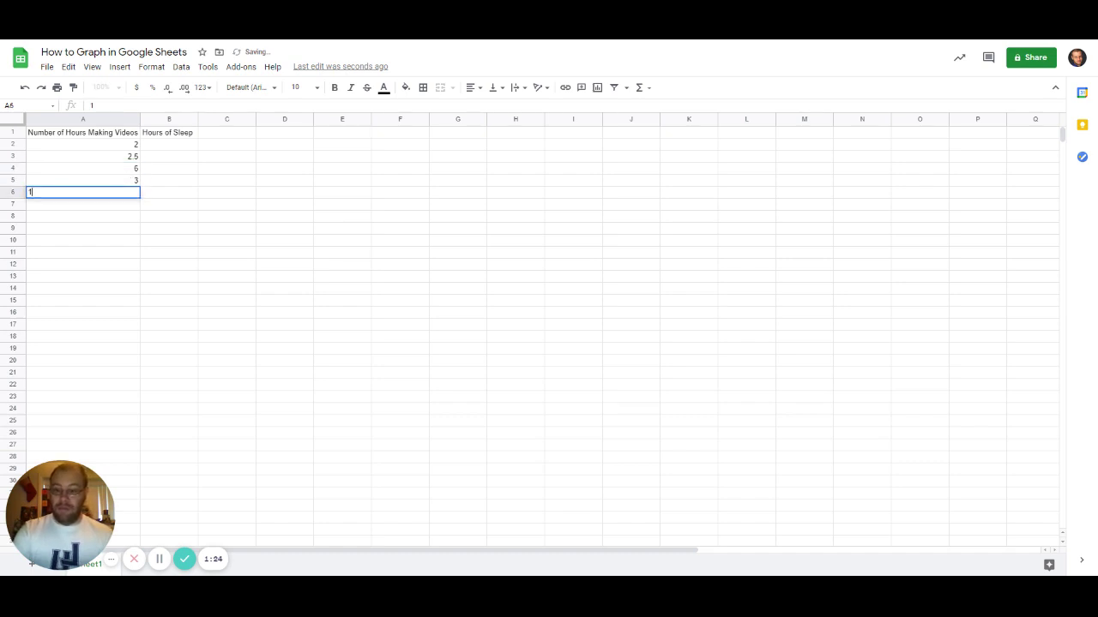
key("Return")
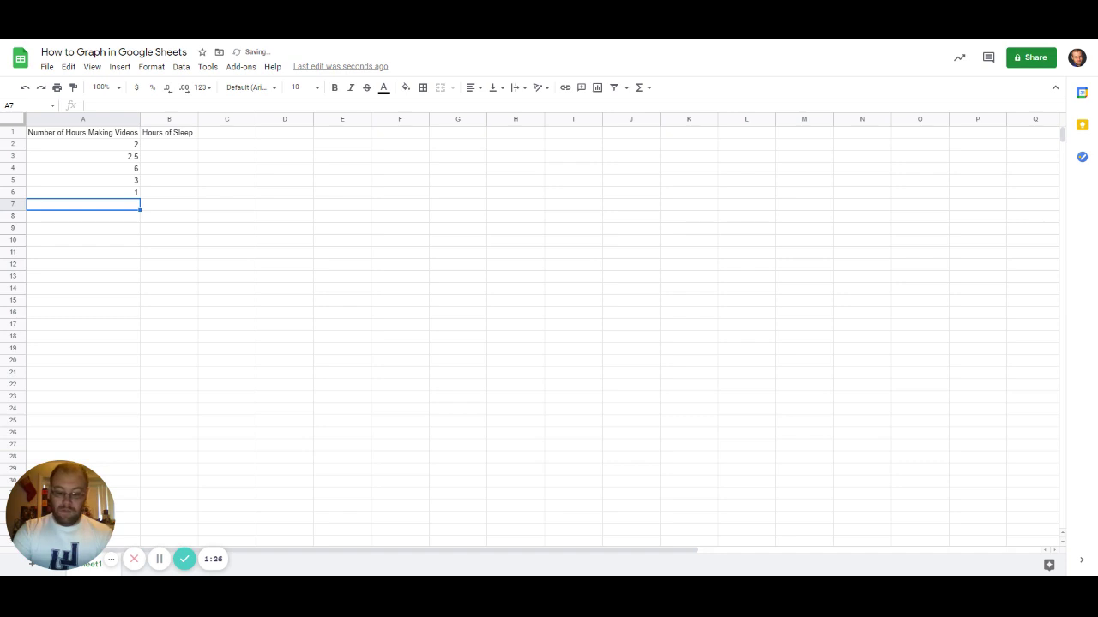
type("1.4")
key("Return")
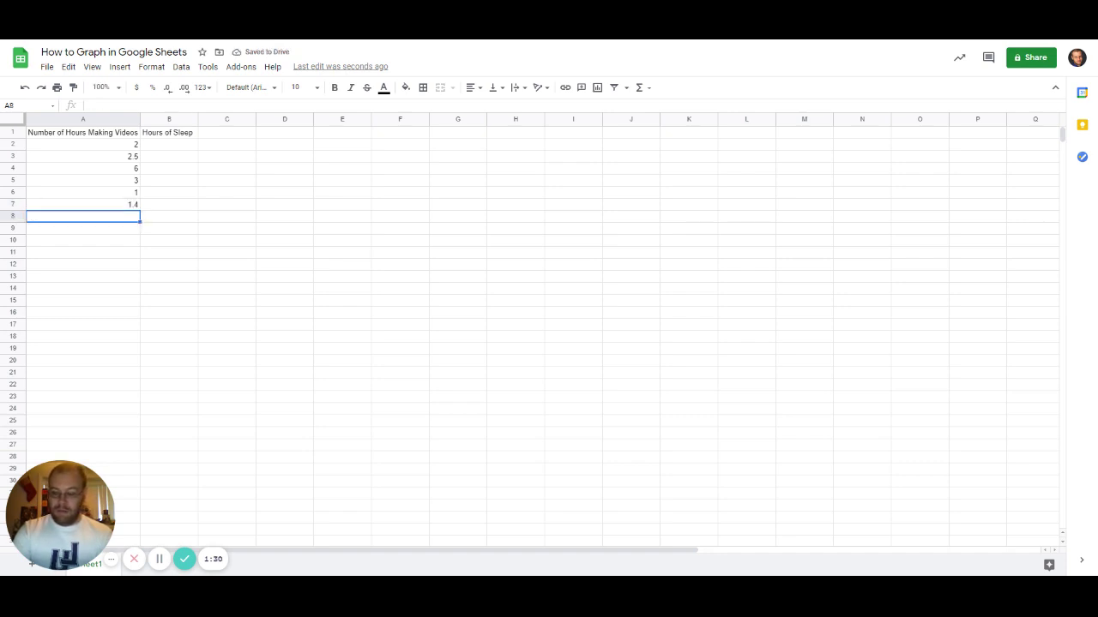
type("4")
key("Tab")
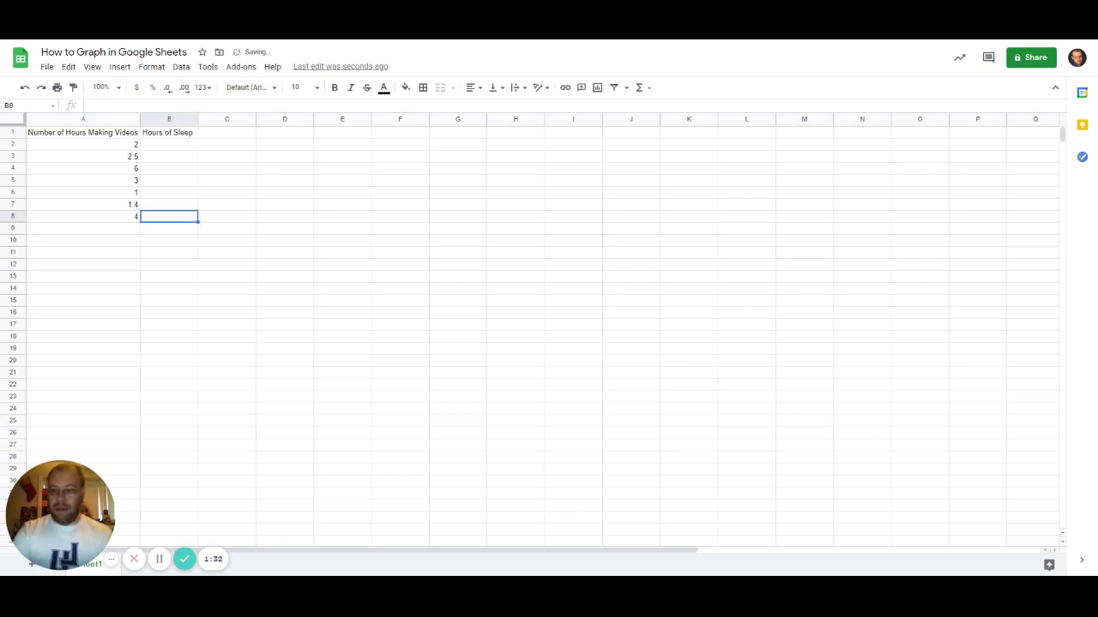
key("Up")
key("Up")
key("Up")
key("Up")
key("Up")
key("Up")
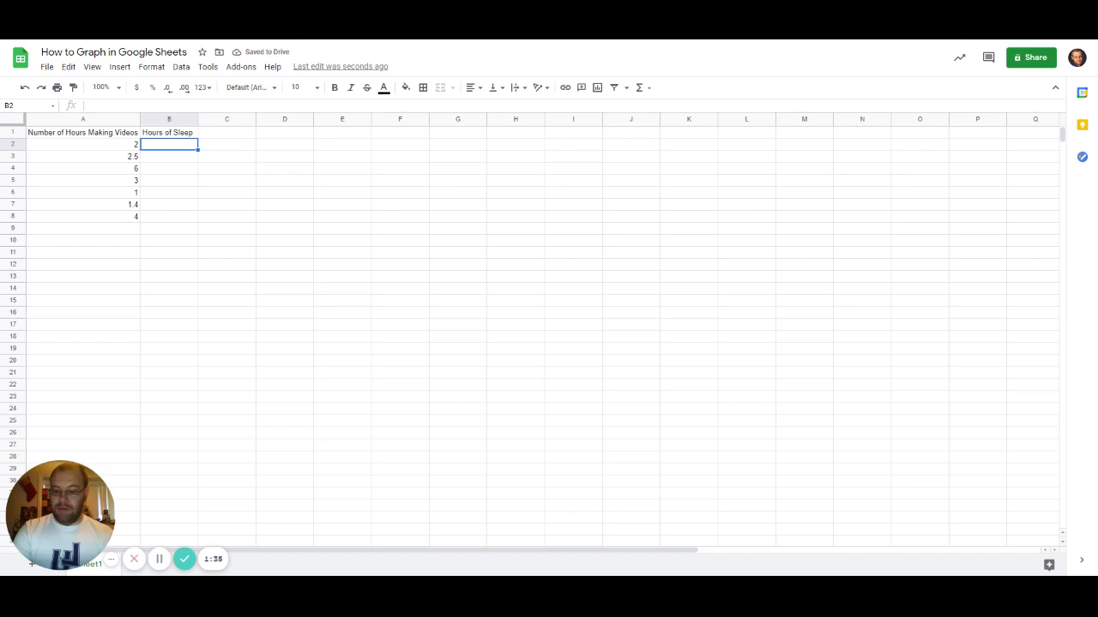
Enter sleep values 8, 7.8, 4 and 6.9 in B2–B5
type("8")
key("Return")
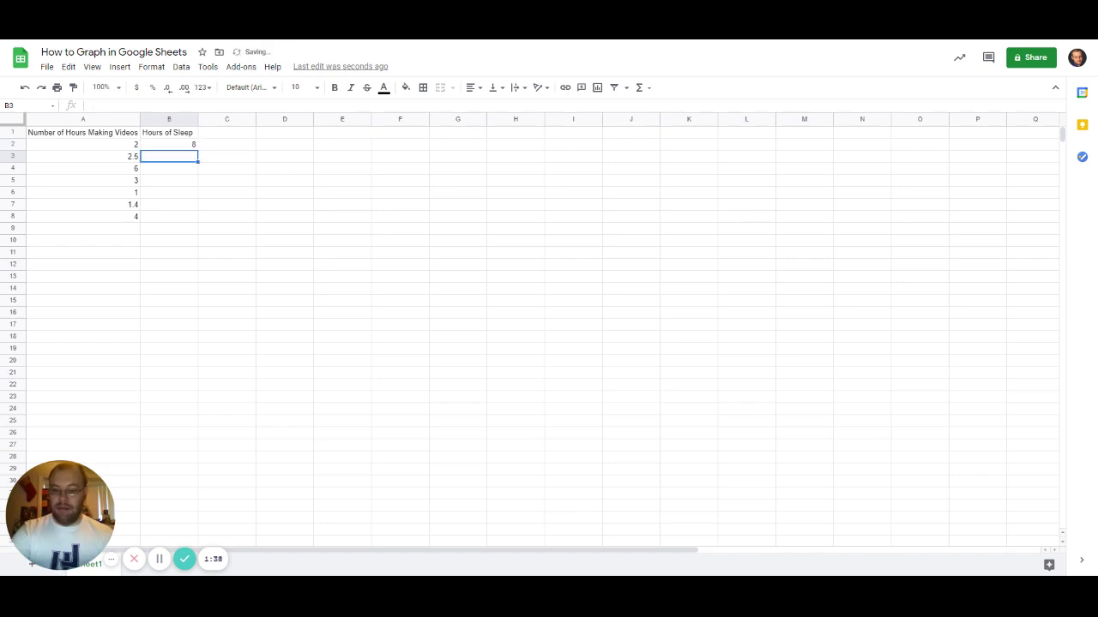
type("7")
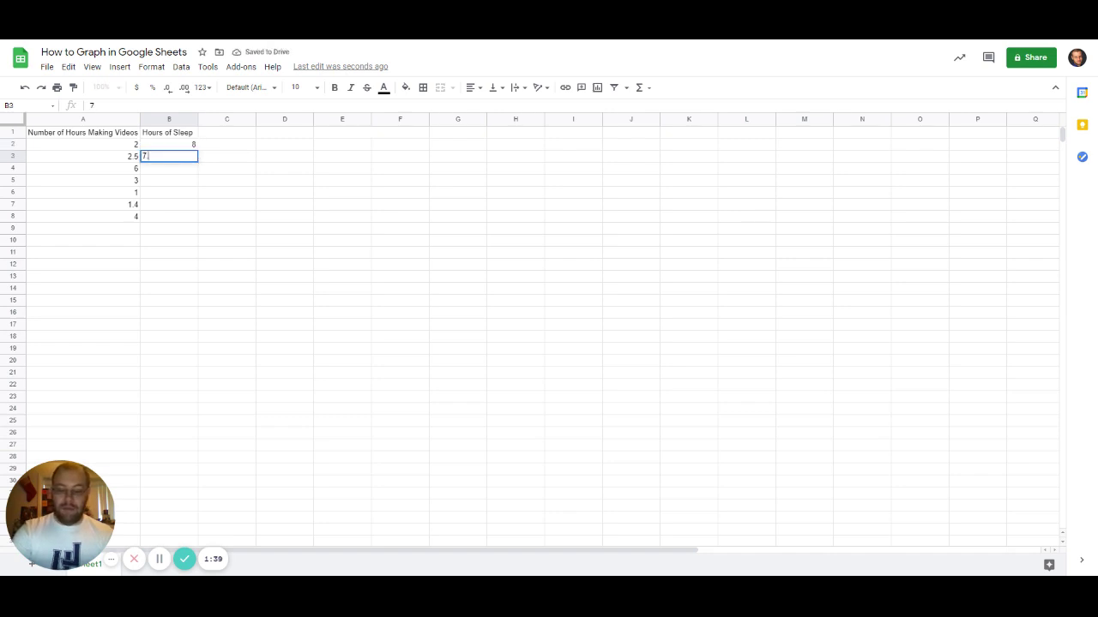
type(".8")
key("Return")
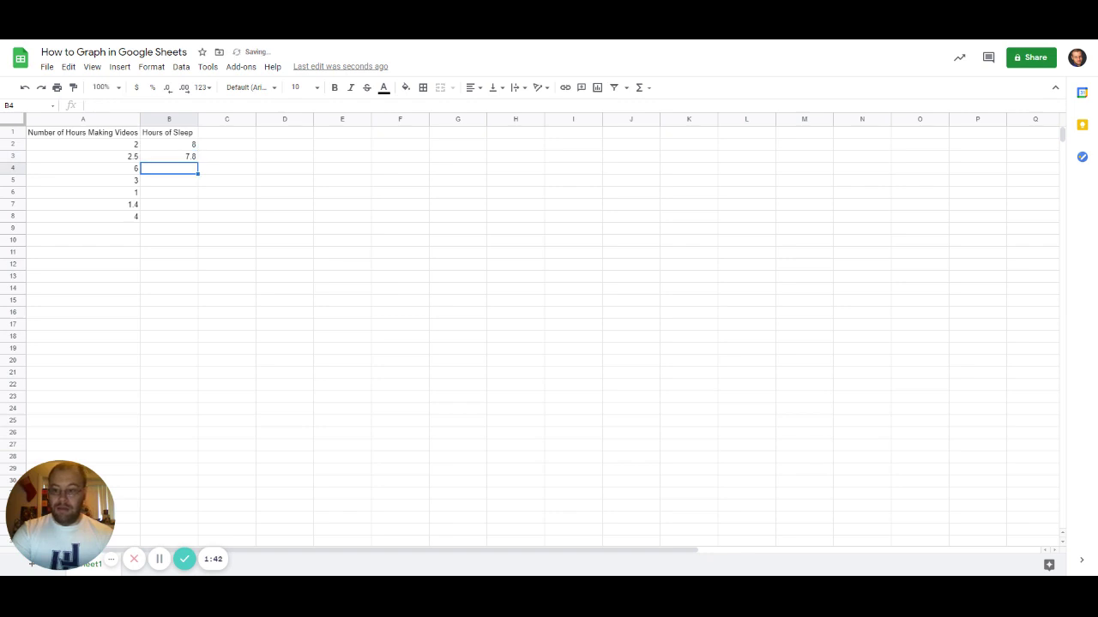
type("4")
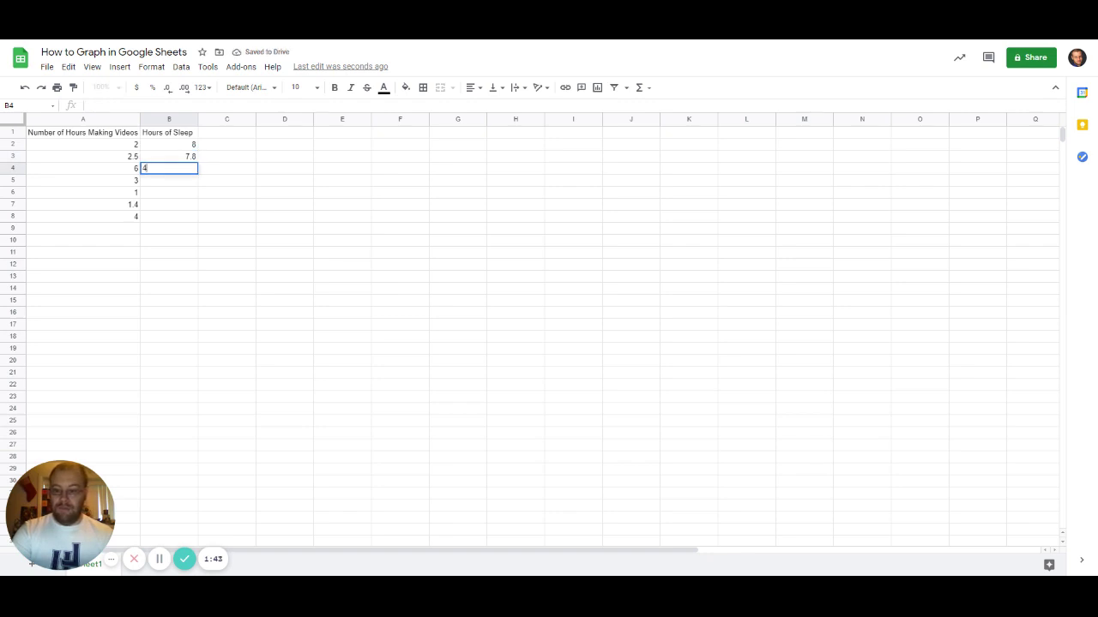
key("Return")
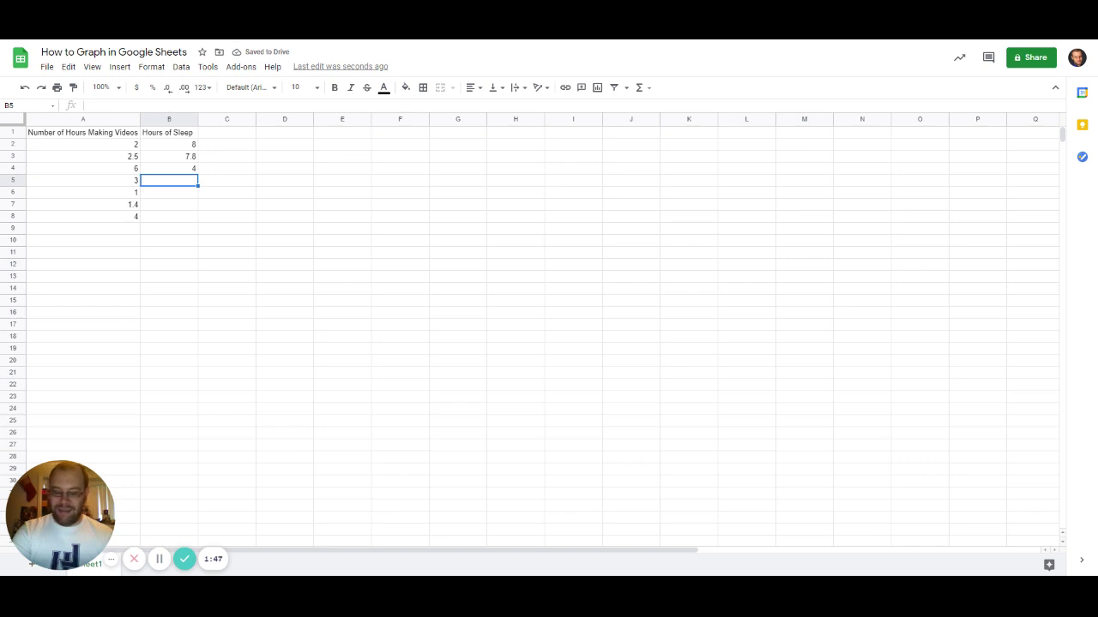
type("6.9")
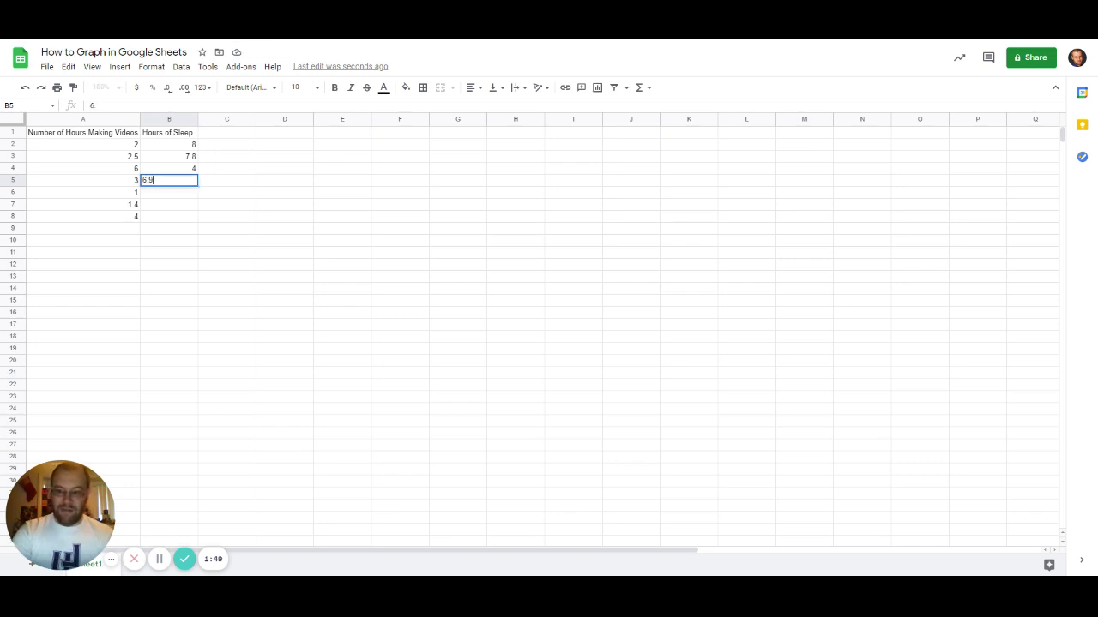
key("Return")
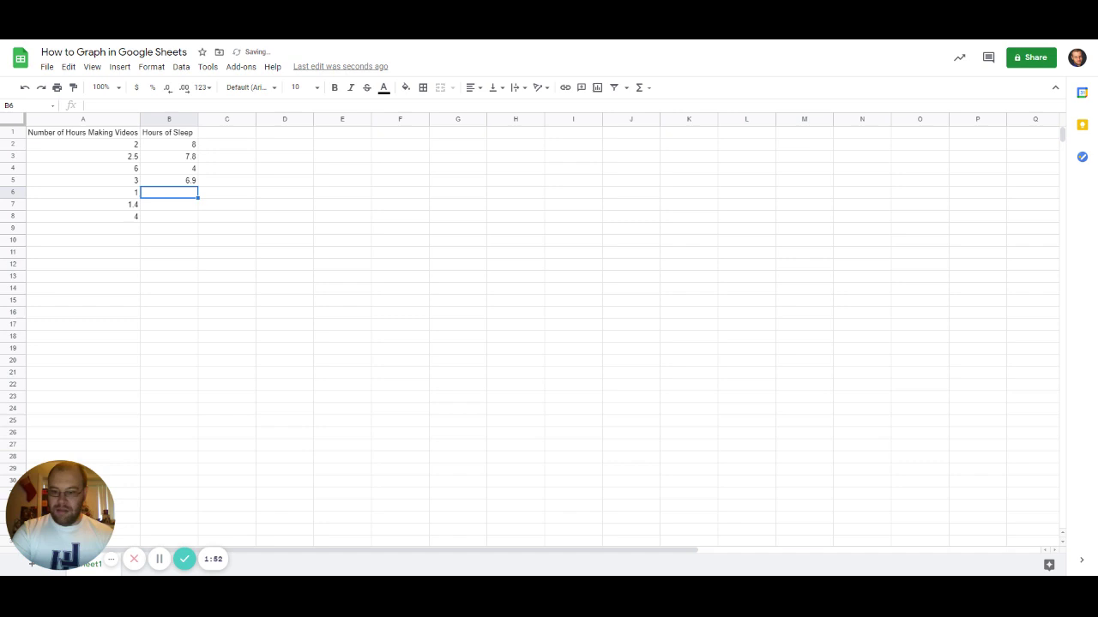
Enter sleep values 9, 8.6 and 6 in B6–B8
type("9")
key("Return")
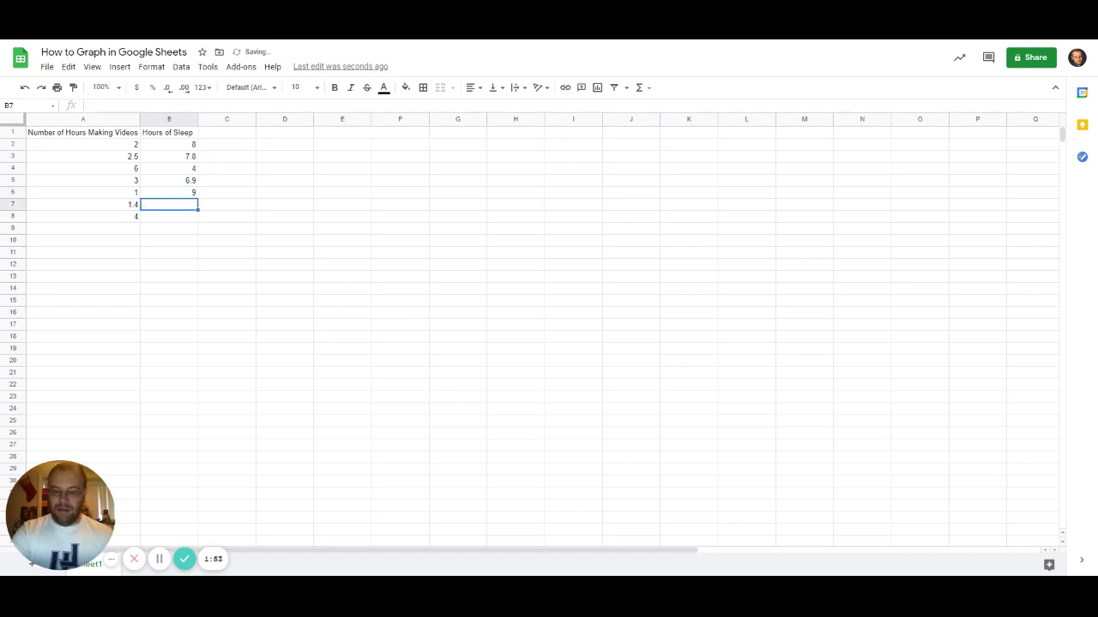
type("8")
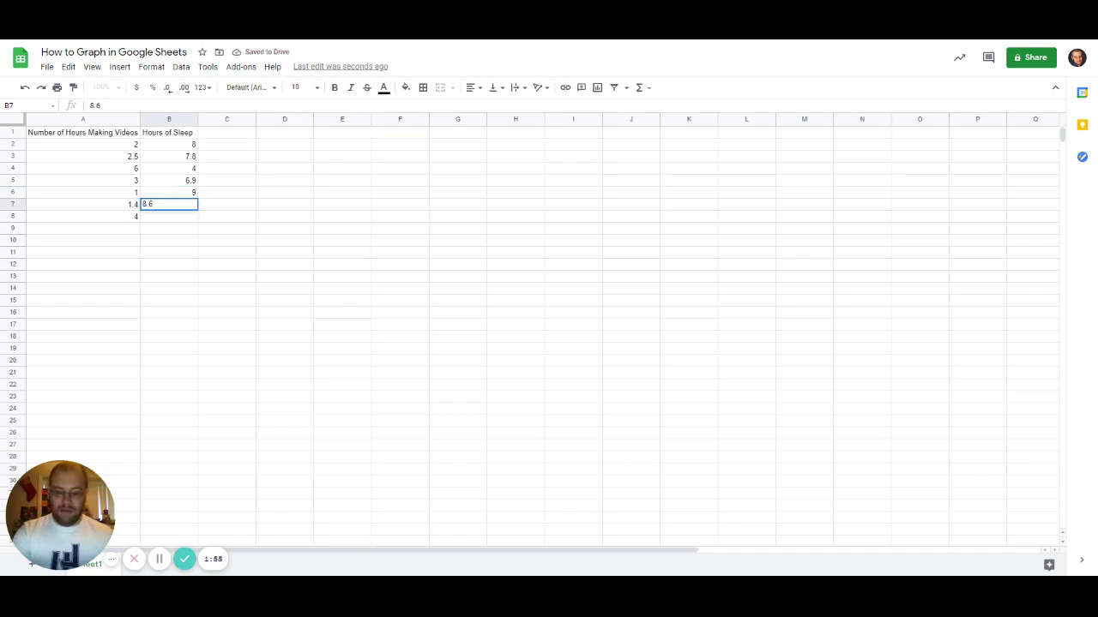
type(".6")
key("Return")
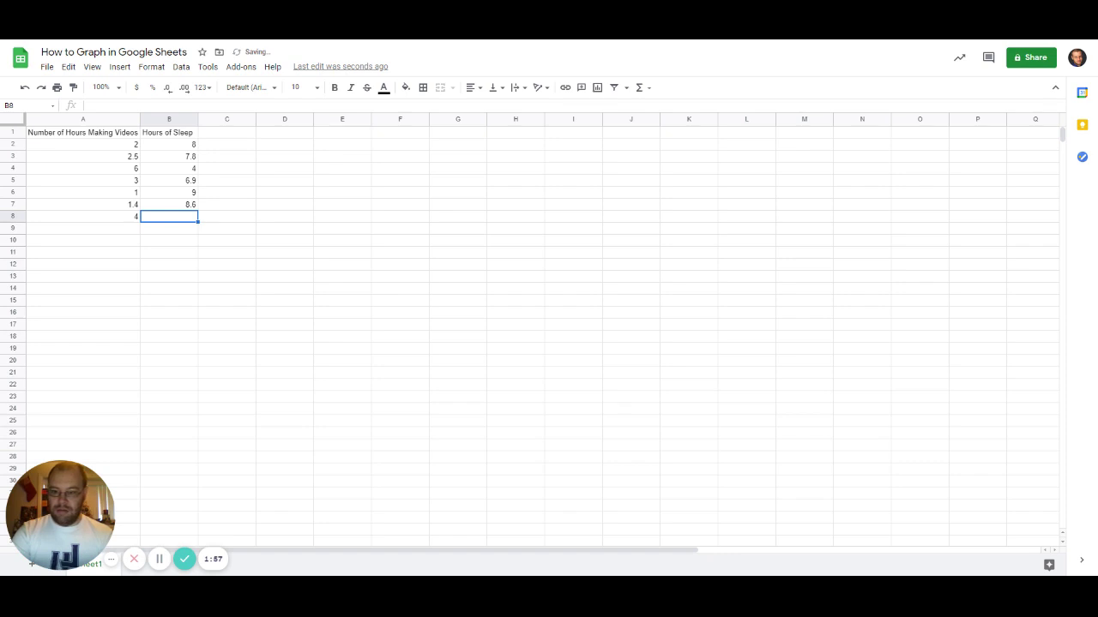
type("6")
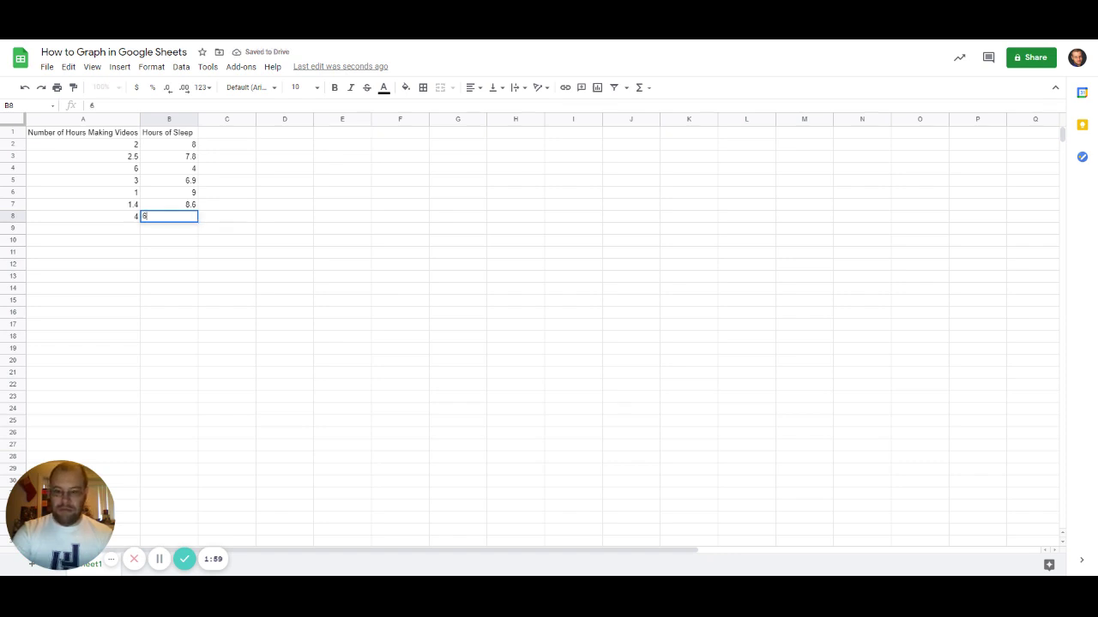
key("Return")
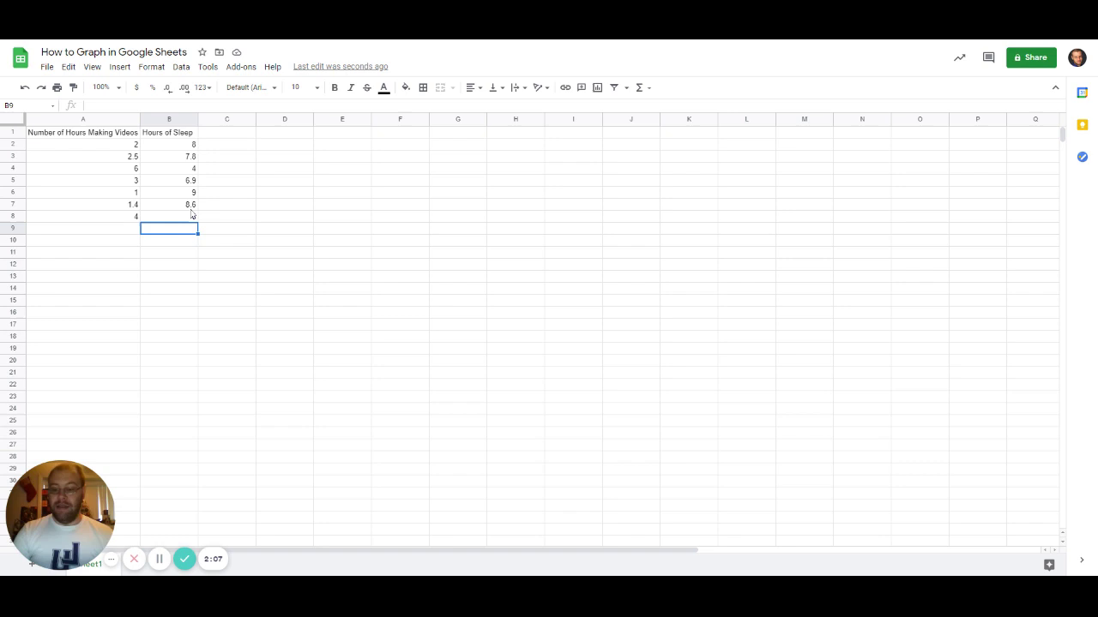
Select the data table A1:B8 for charting
left_click_drag(99, 137, 182, 223)
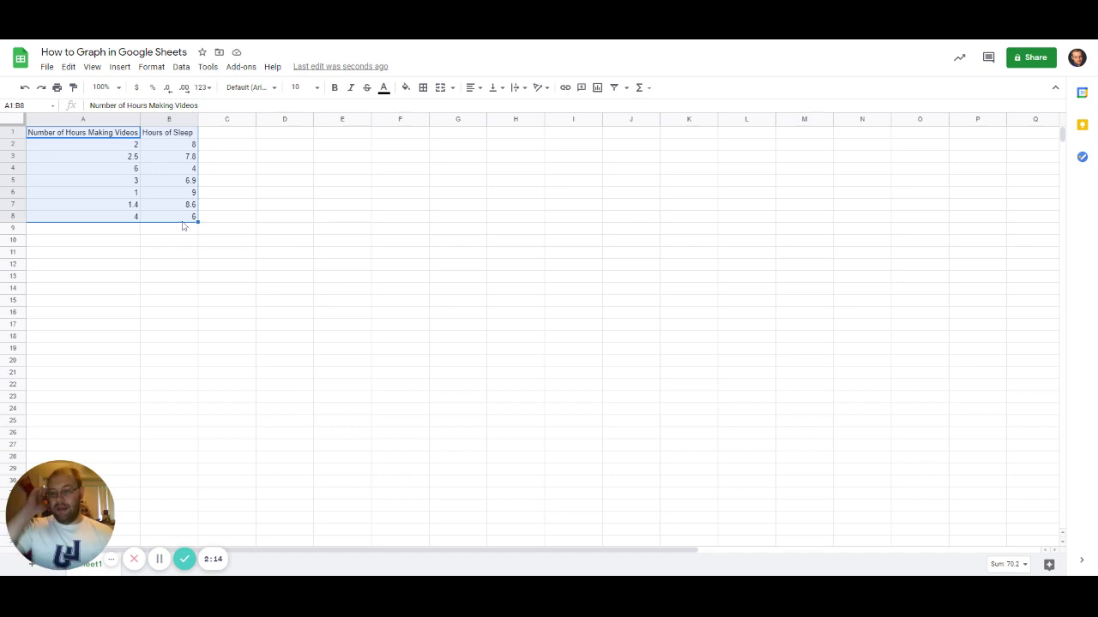
left_click(120, 67)
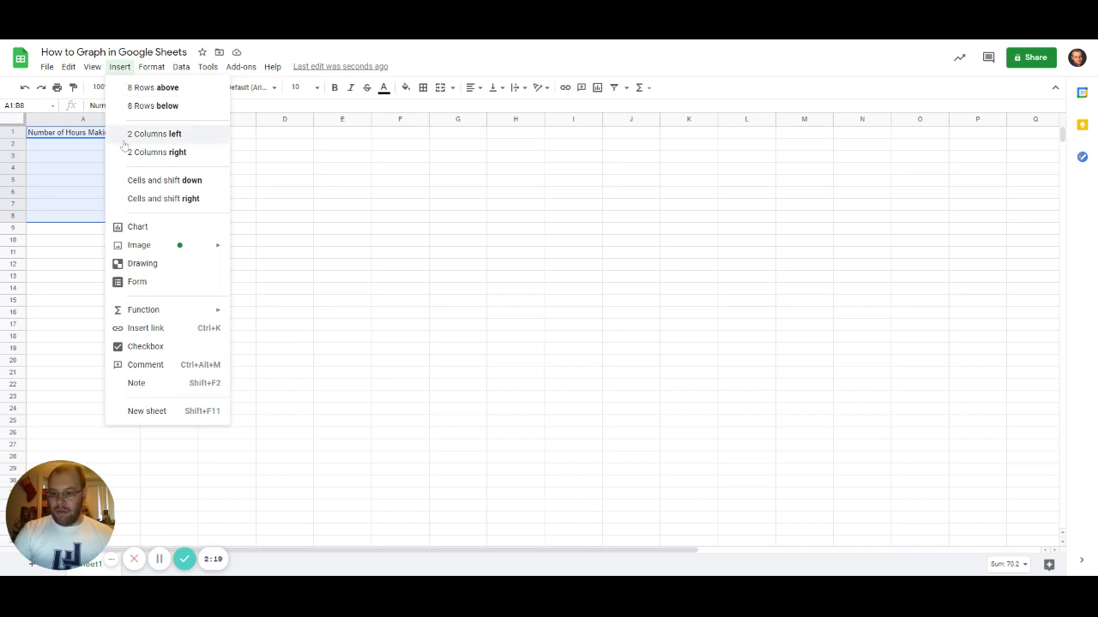
Insert a chart from A1:B8, creating a scatter chart of sleep versus video hours
left_click(140, 227)
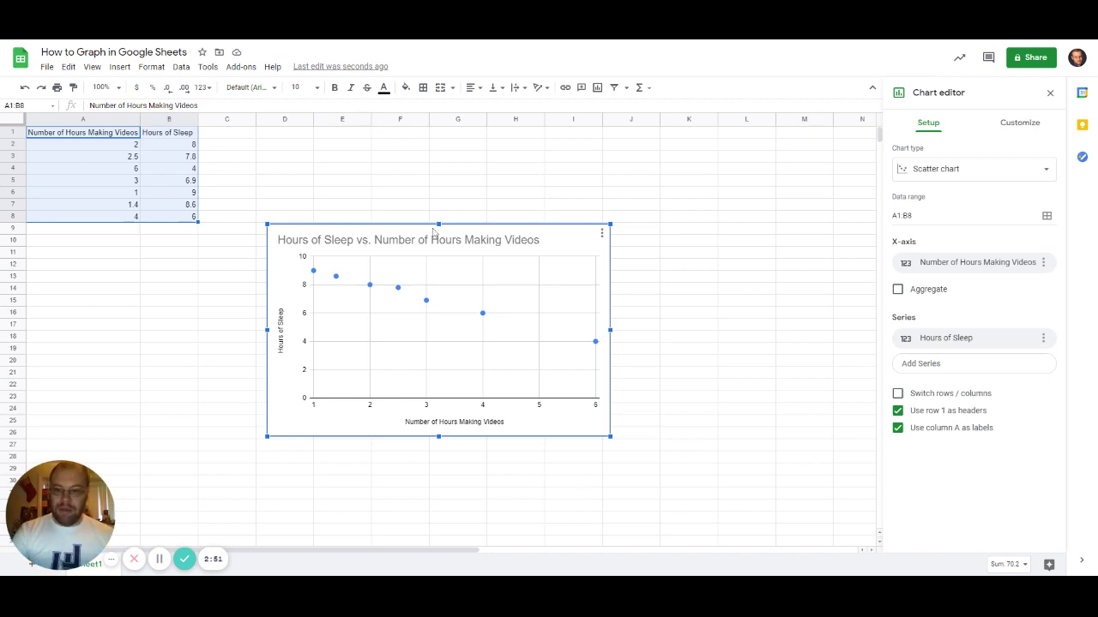
Edit the chart title in place to read 'Effect of Video Creation on Sleep'
right_click(377, 242)
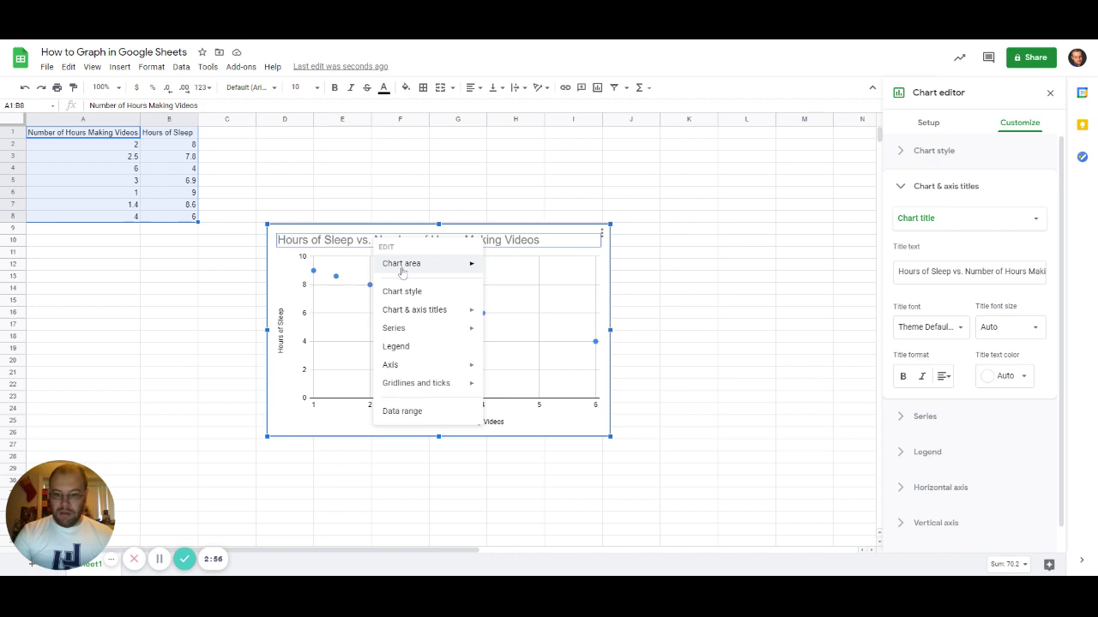
left_click(359, 246)
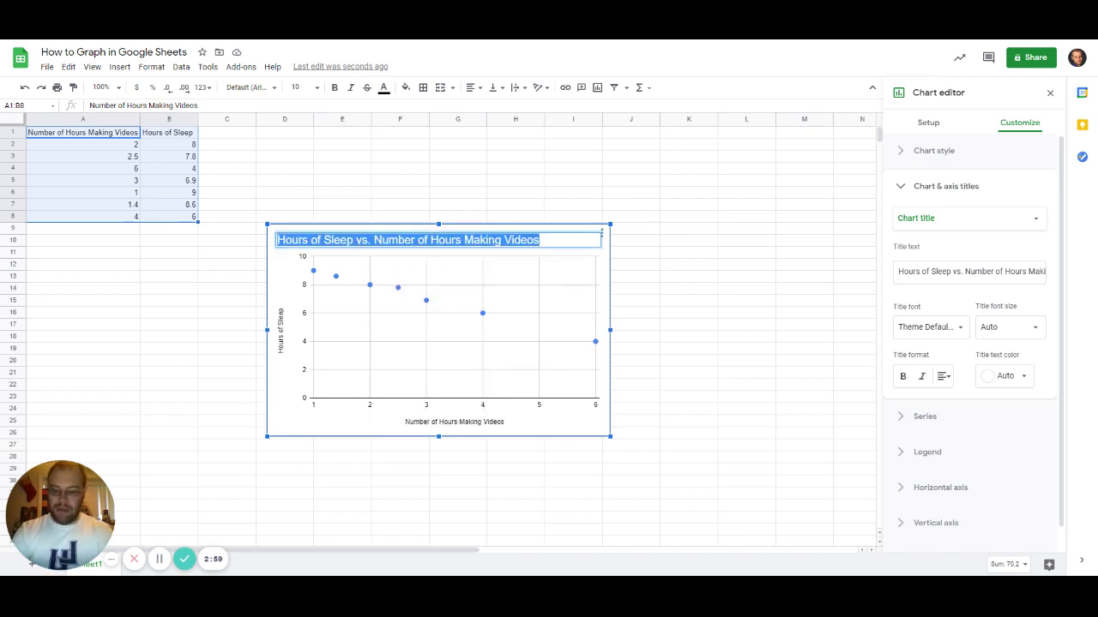
type("Effect of ")
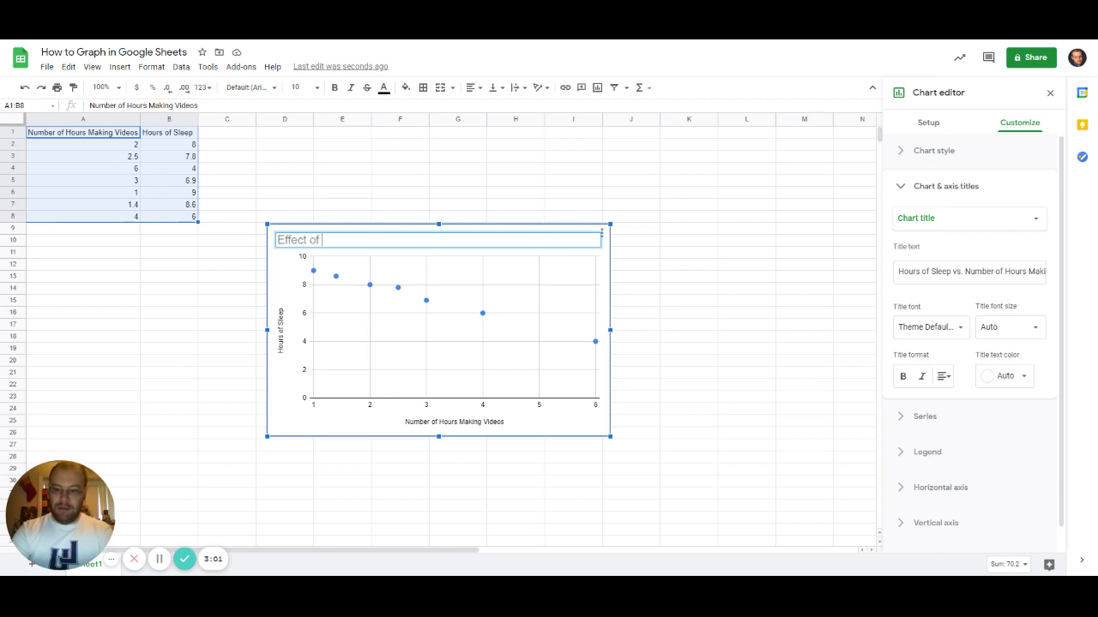
type("Video ")
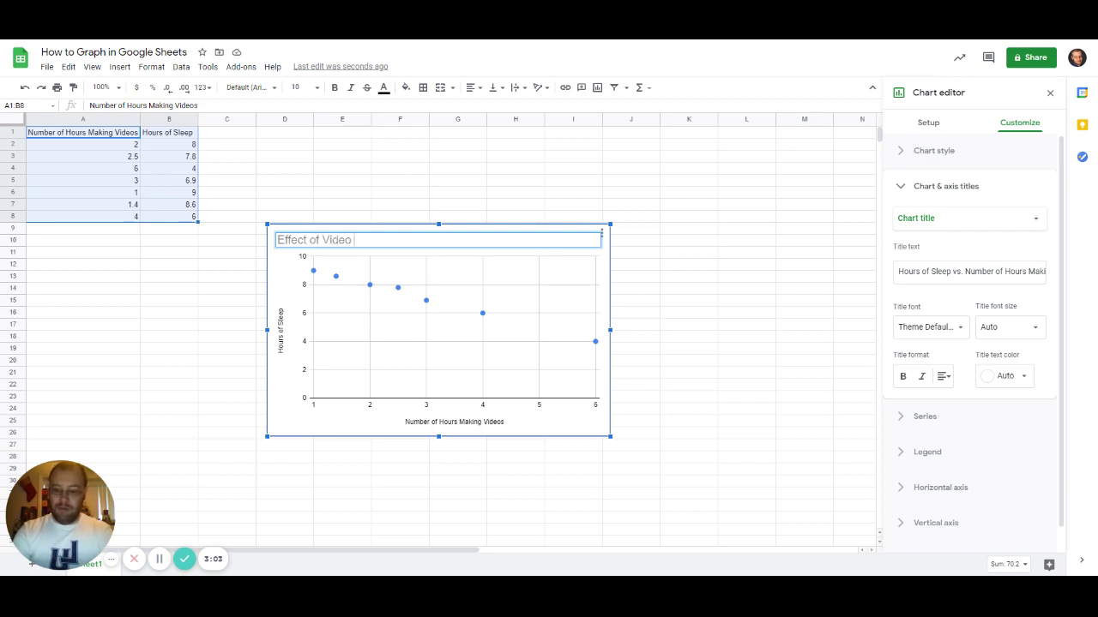
type("Creation on Sleep")
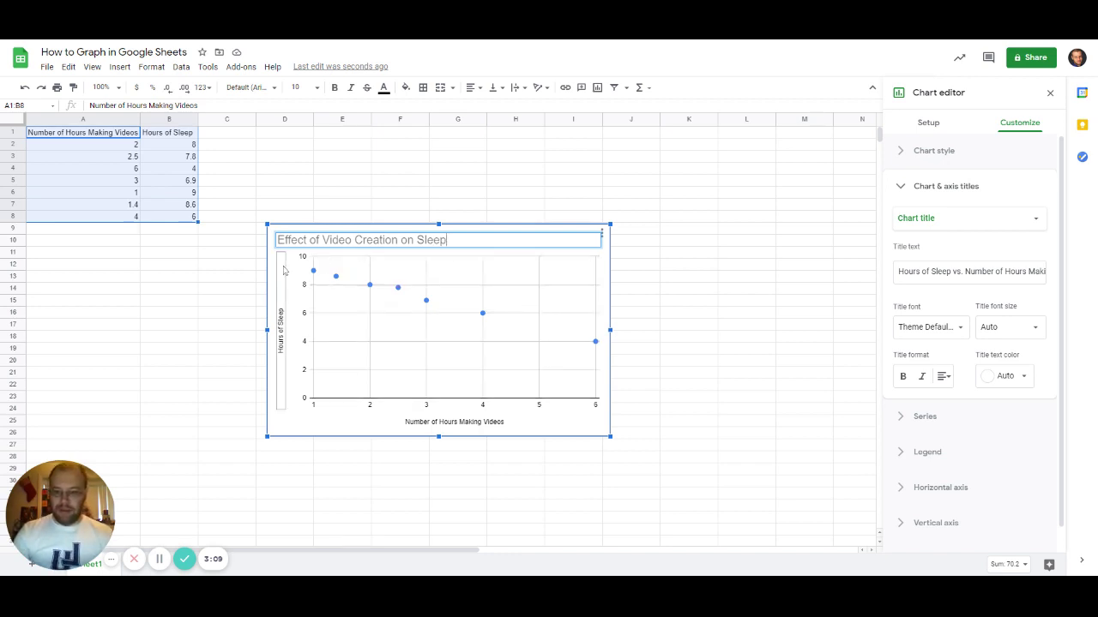
Open the chart editor and reapply the suggested scatter chart type
left_click(723, 253)
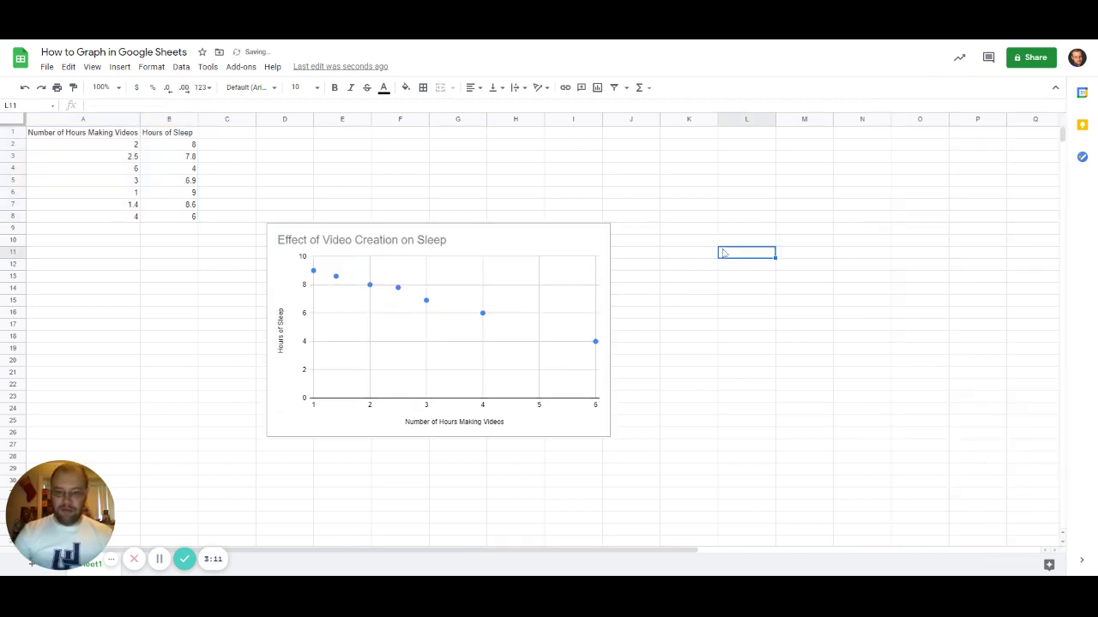
left_click(512, 239)
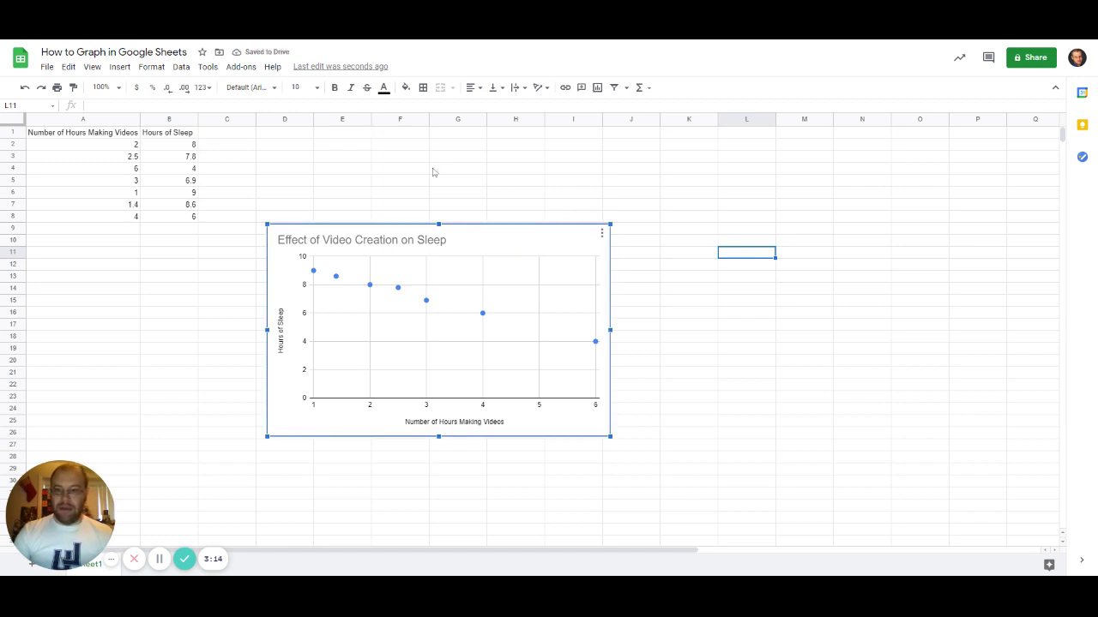
left_click(601, 233)
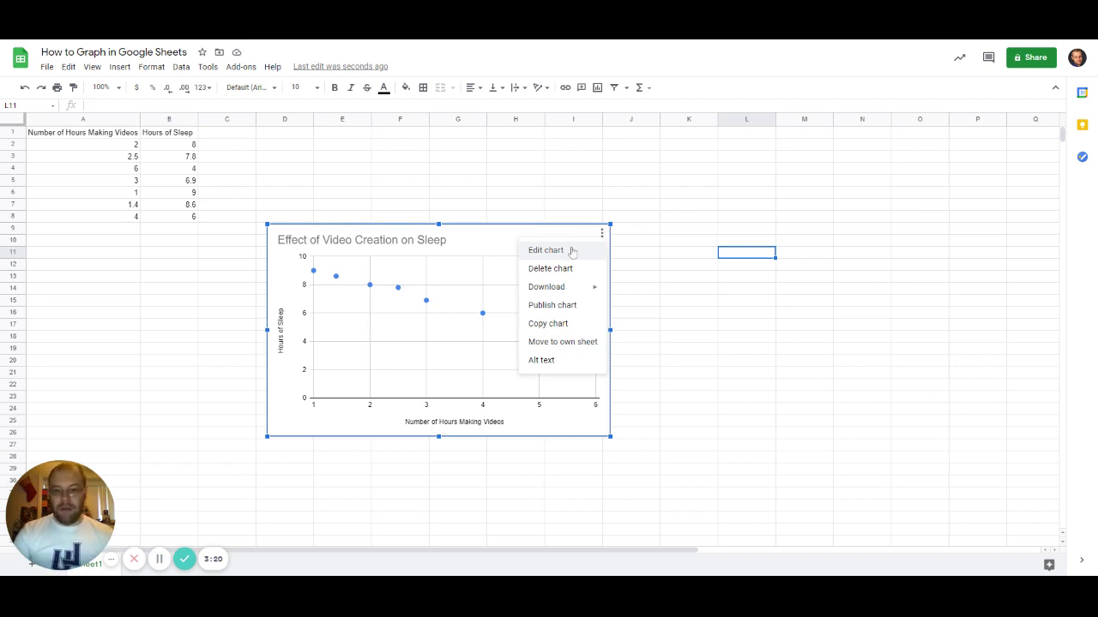
left_click(572, 250)
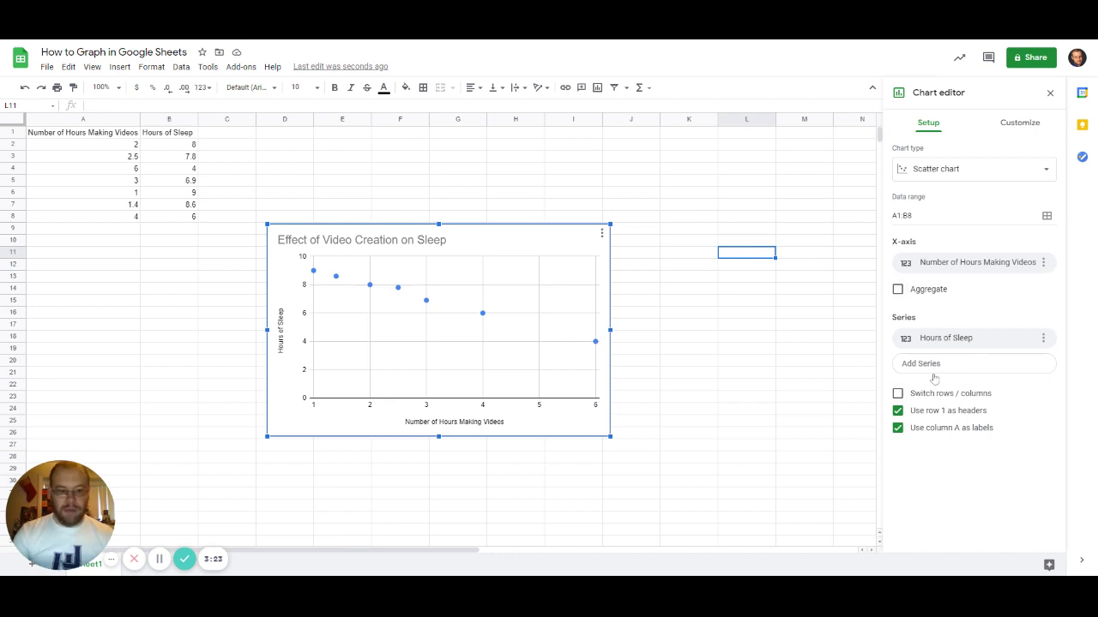
left_click(326, 279)
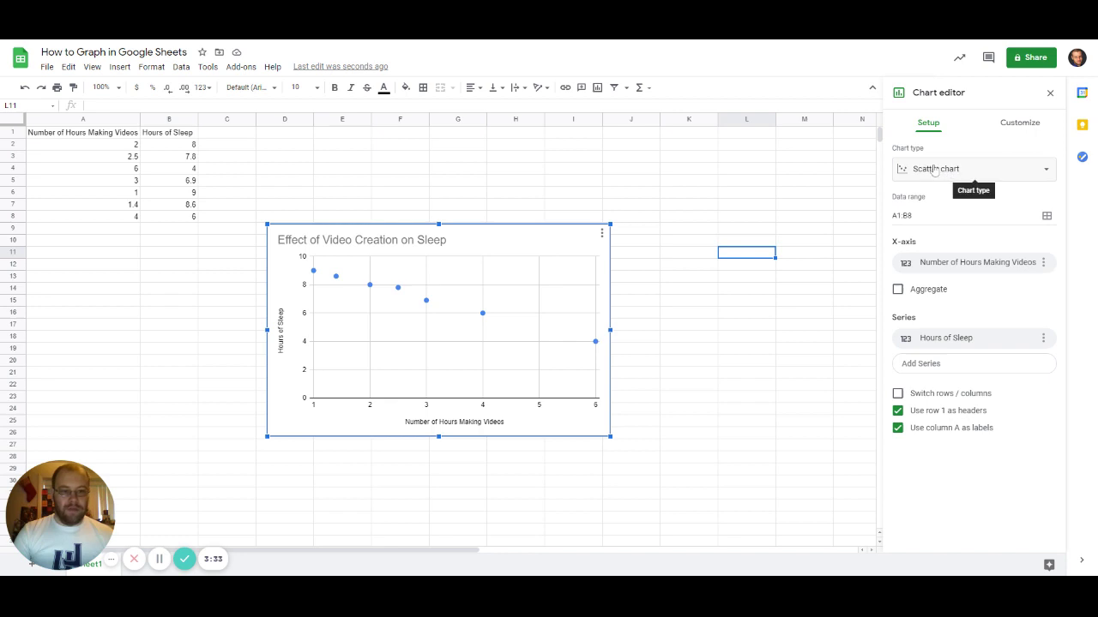
left_click(1035, 173)
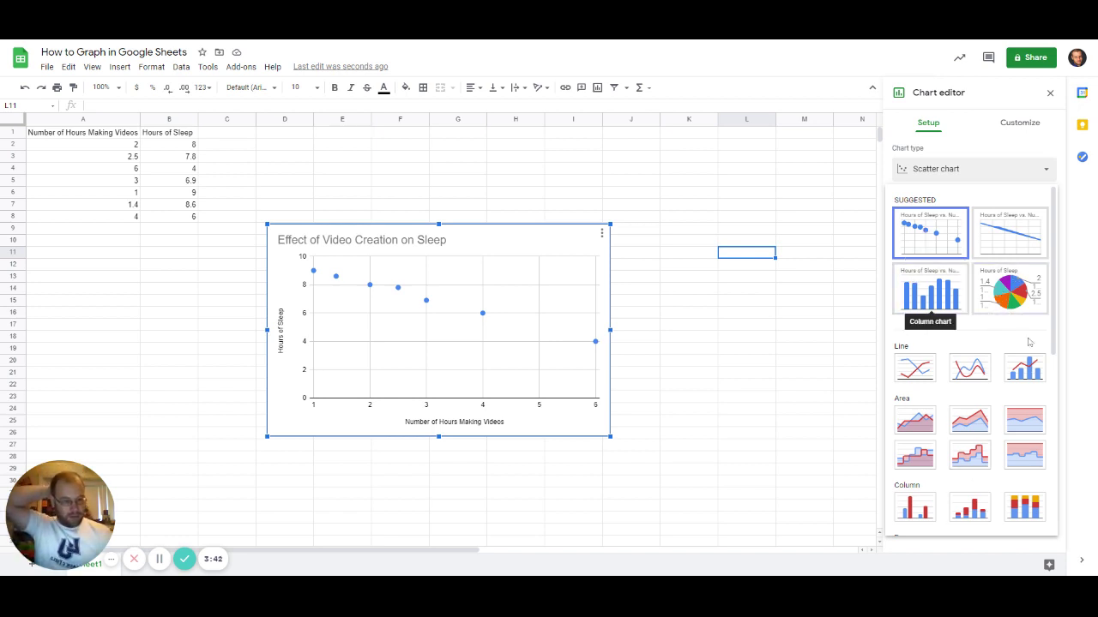
left_click(940, 230)
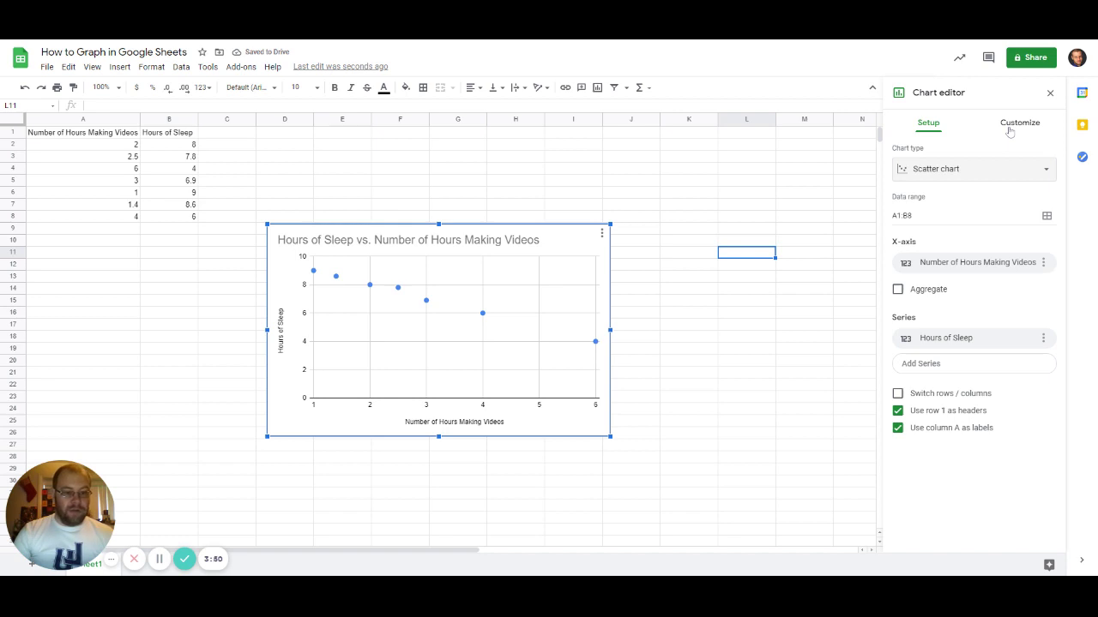
Set the chart border color to blue under Customize > Chart style
left_click(1009, 129)
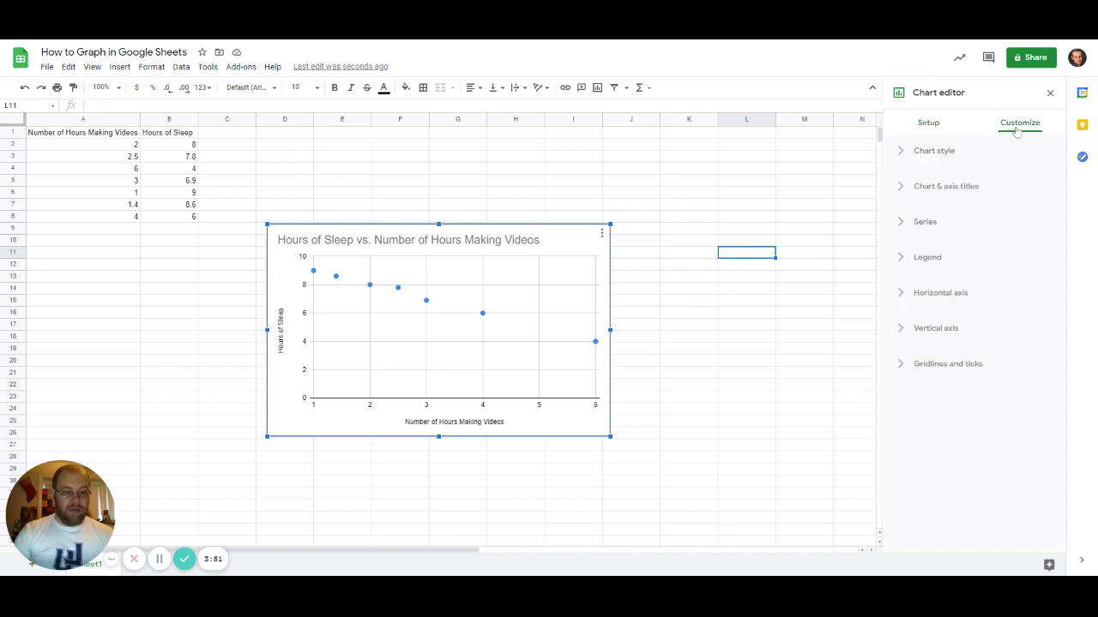
left_click(941, 155)
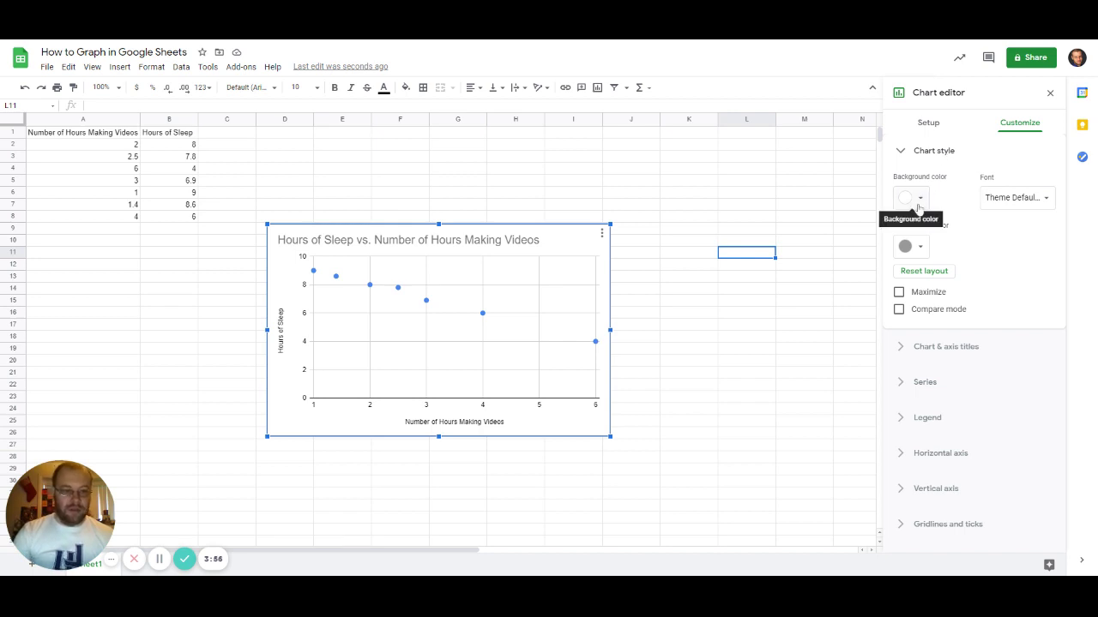
left_click(914, 246)
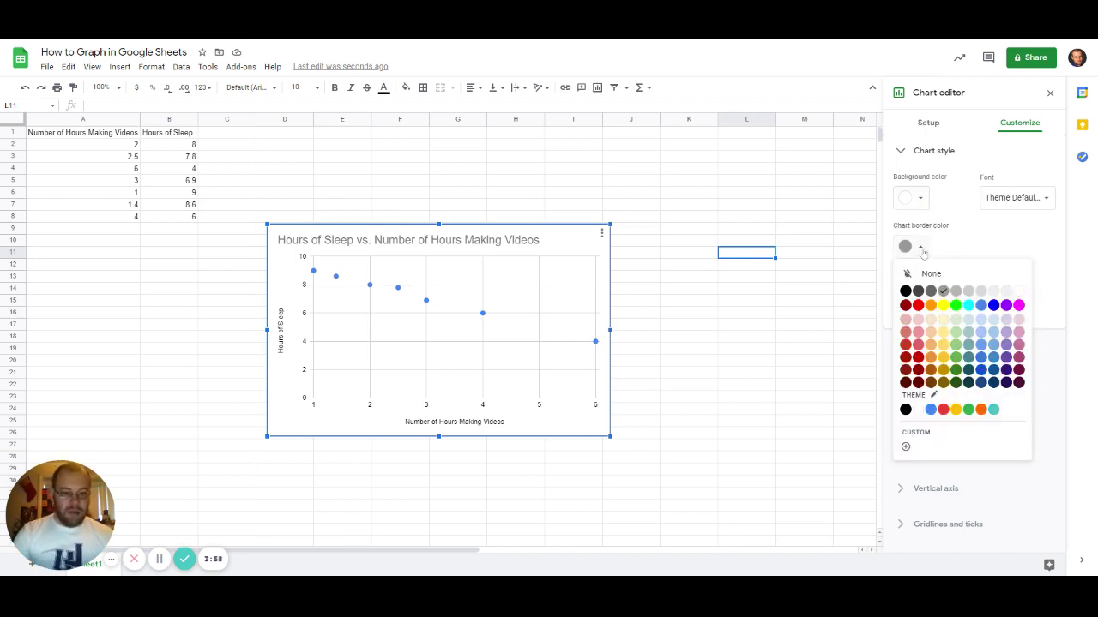
left_click(983, 303)
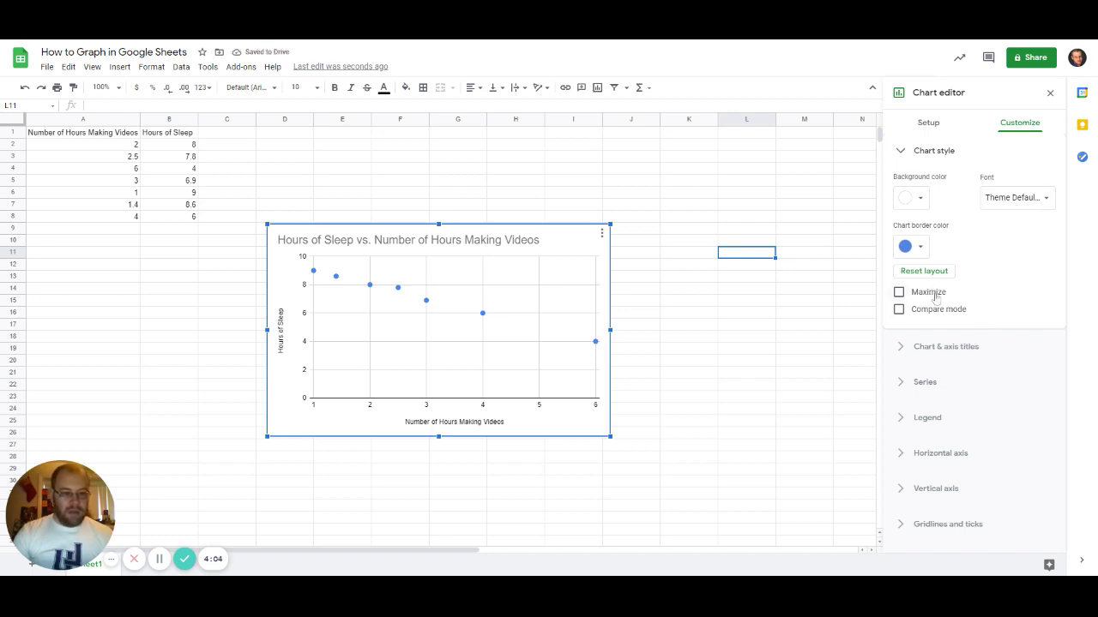
Replace the chart title with 'Effect of Video Creation on Sleep' in Chart & axis titles
left_click(954, 350)
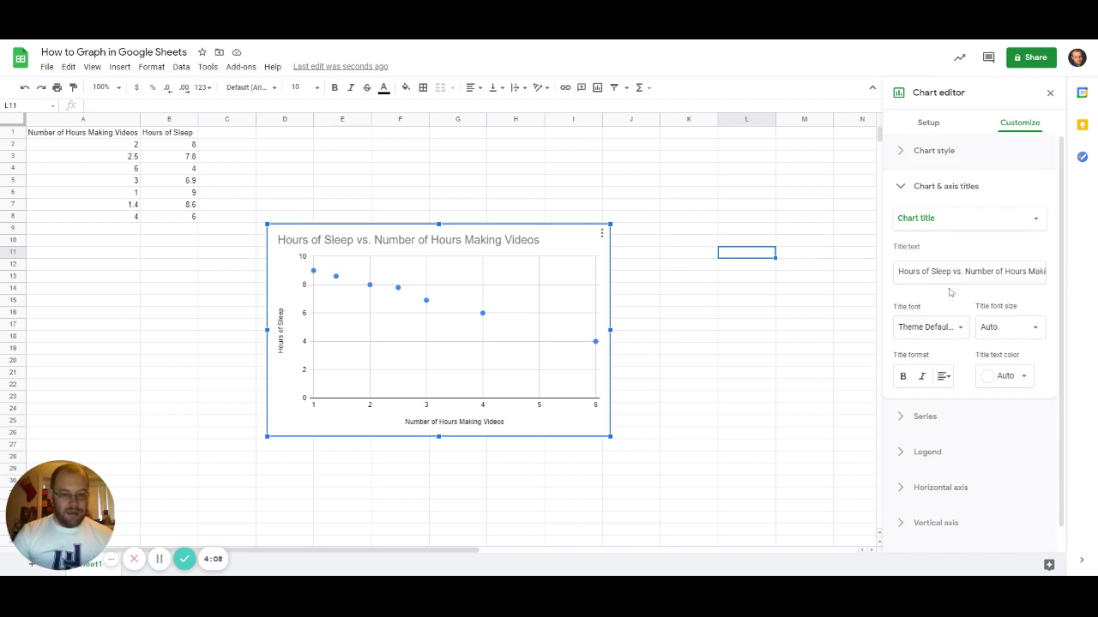
left_click(898, 272)
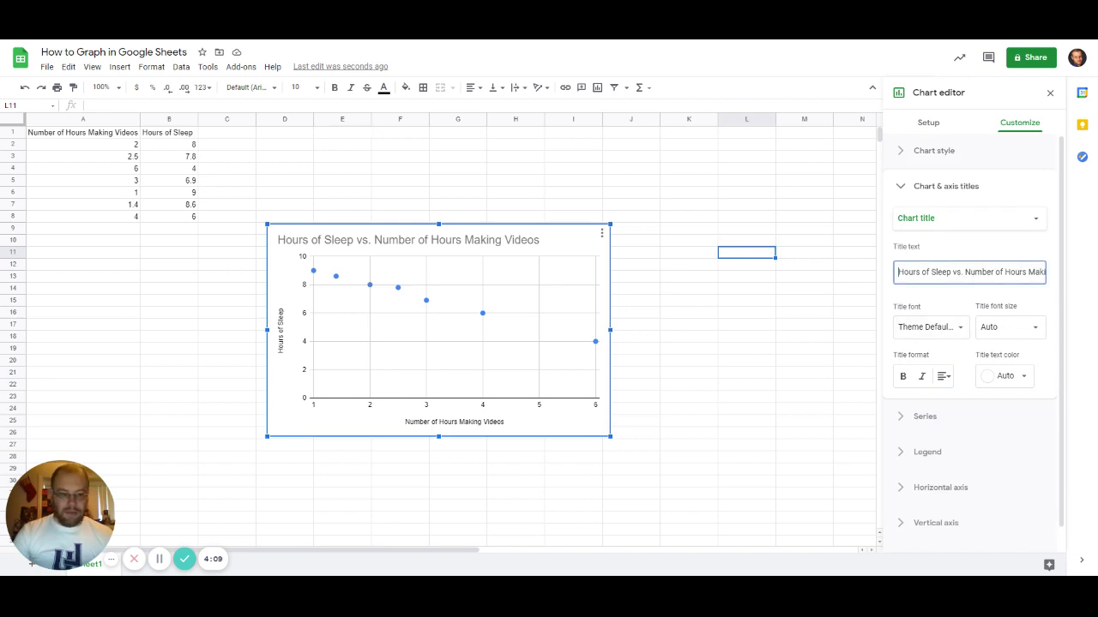
left_click_drag(898, 272, 1083, 275)
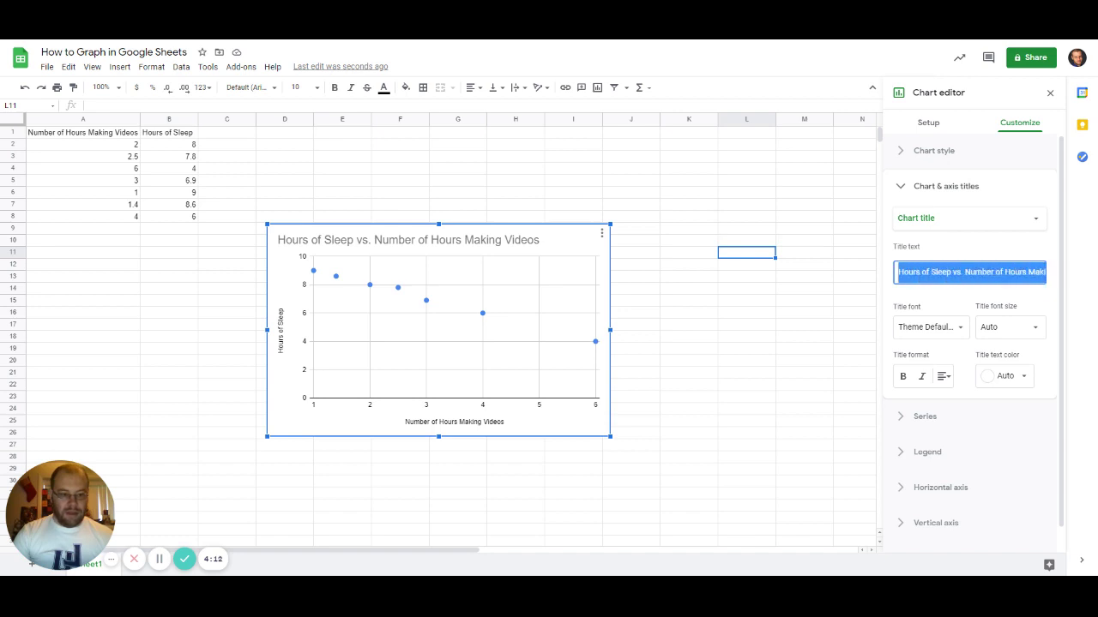
key("BackSpace")
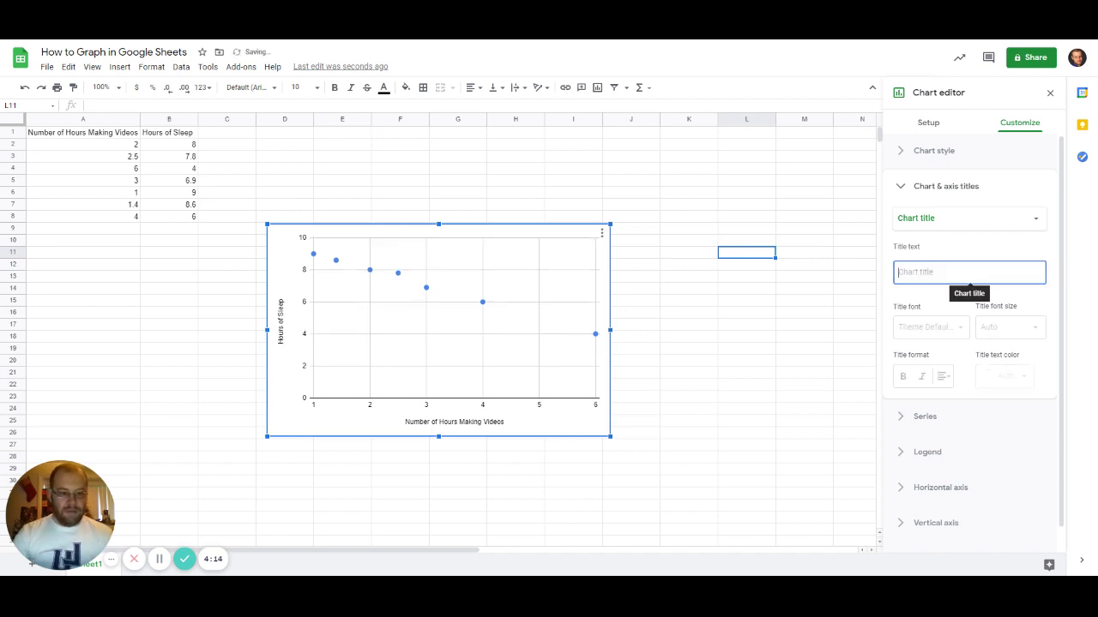
type("Effect of Sle")
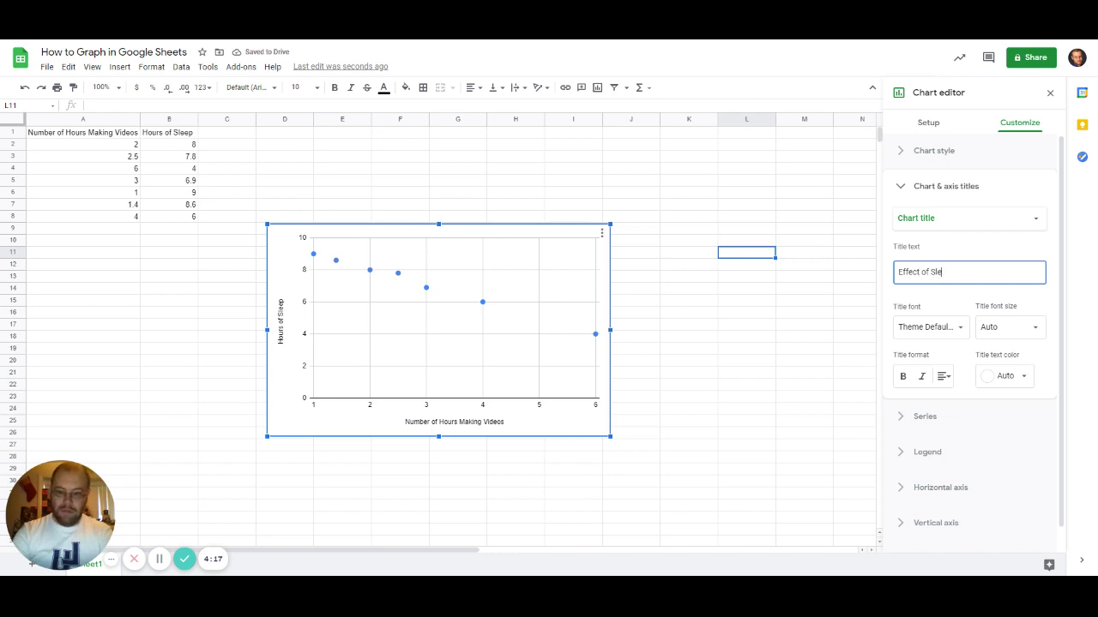
type("ep on")
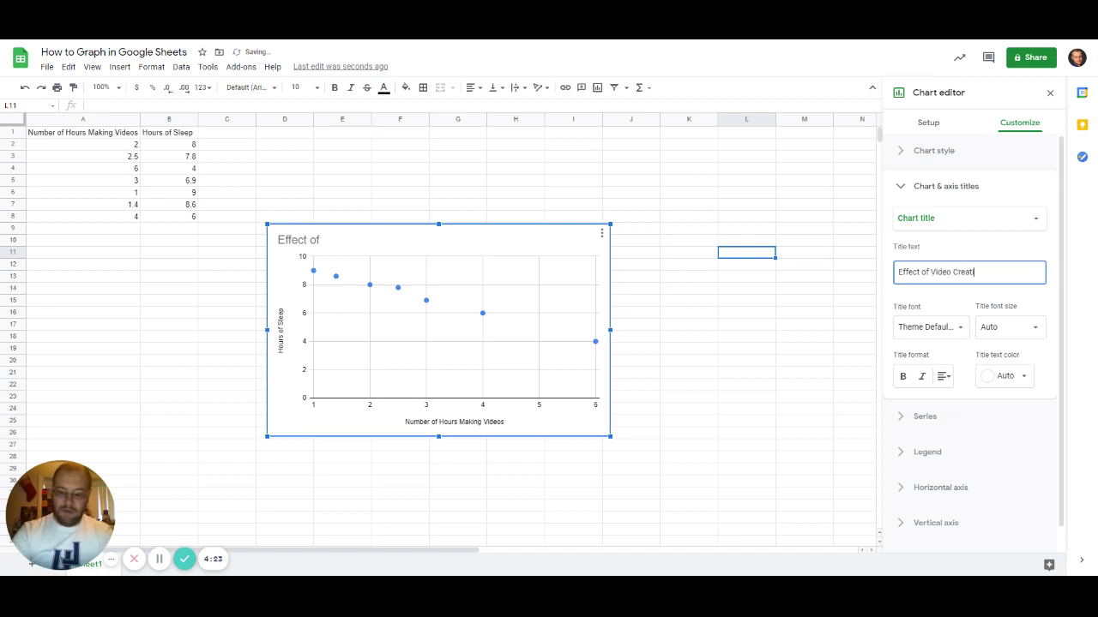
type("on on Sleep")
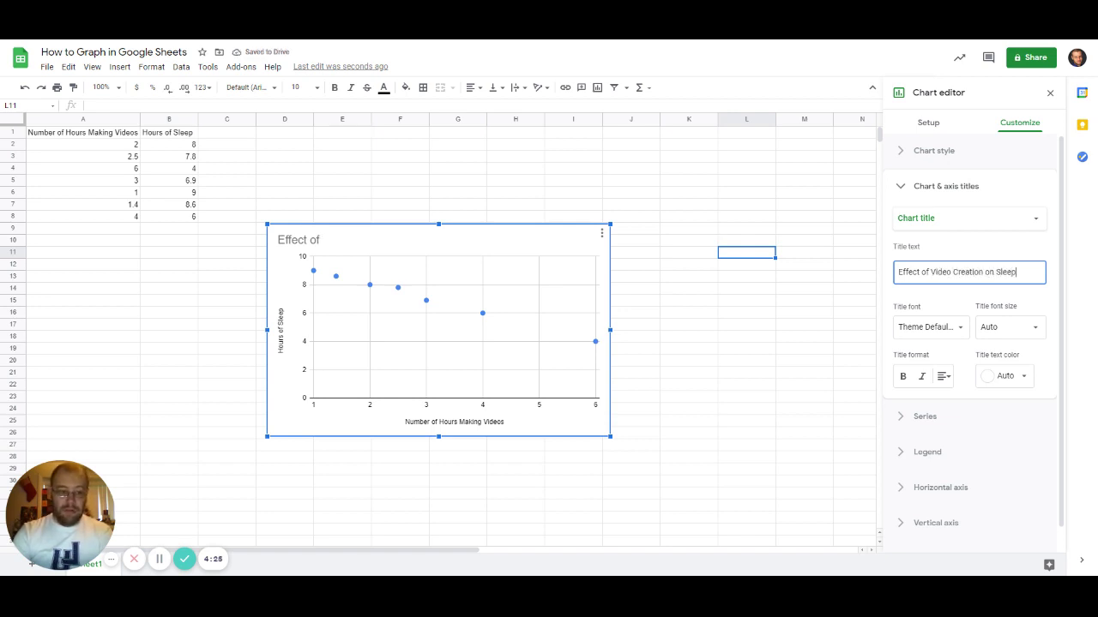
left_click(939, 296)
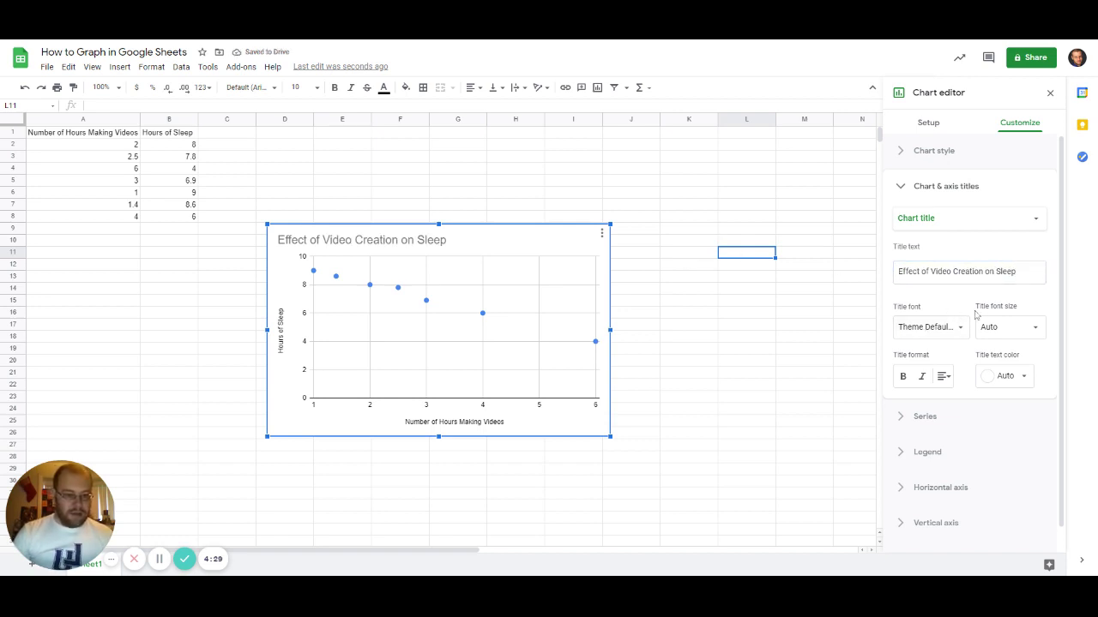
Expand the Hours of Sleep series options, keeping the points blue, and scroll down the panel
left_click(927, 418)
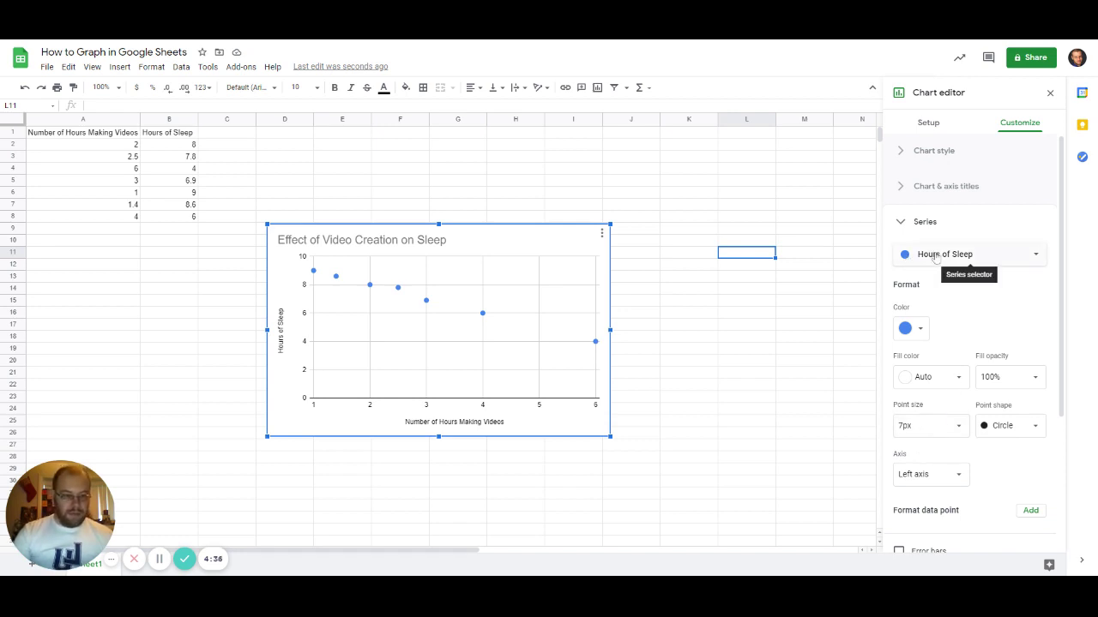
left_click(922, 335)
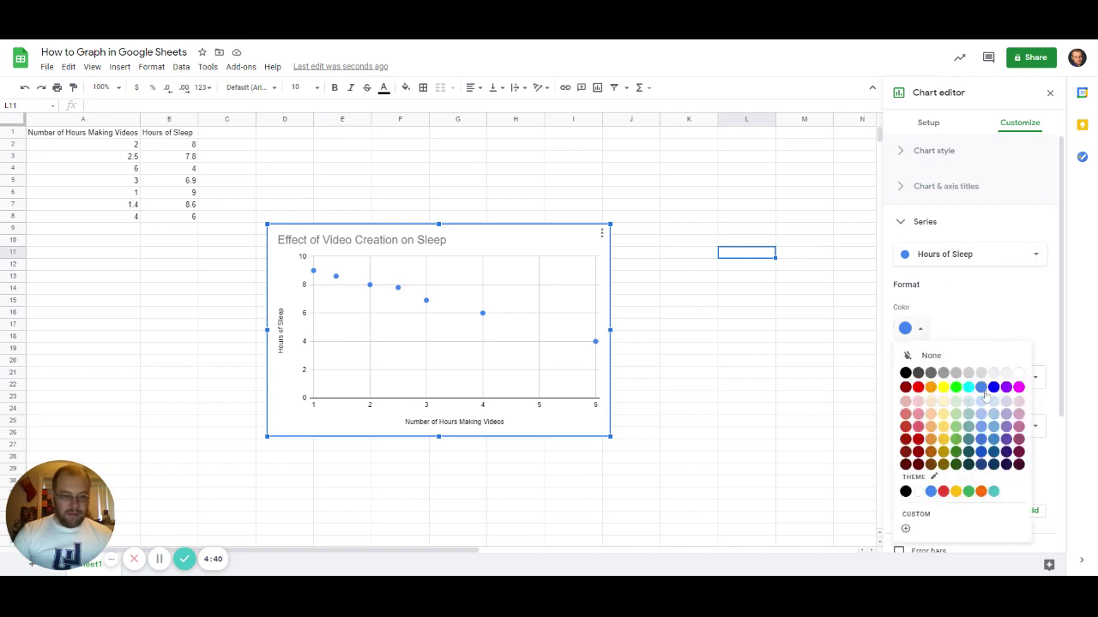
left_click(972, 318)
scroll(972, 318, "down", 1)
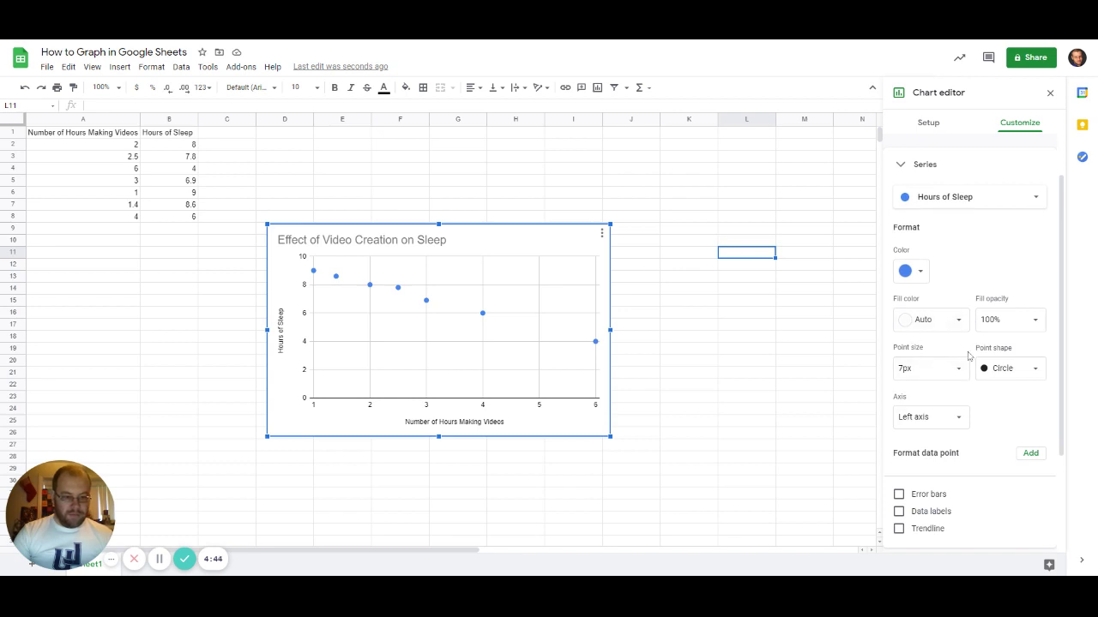
scroll(969, 355, "down", 1)
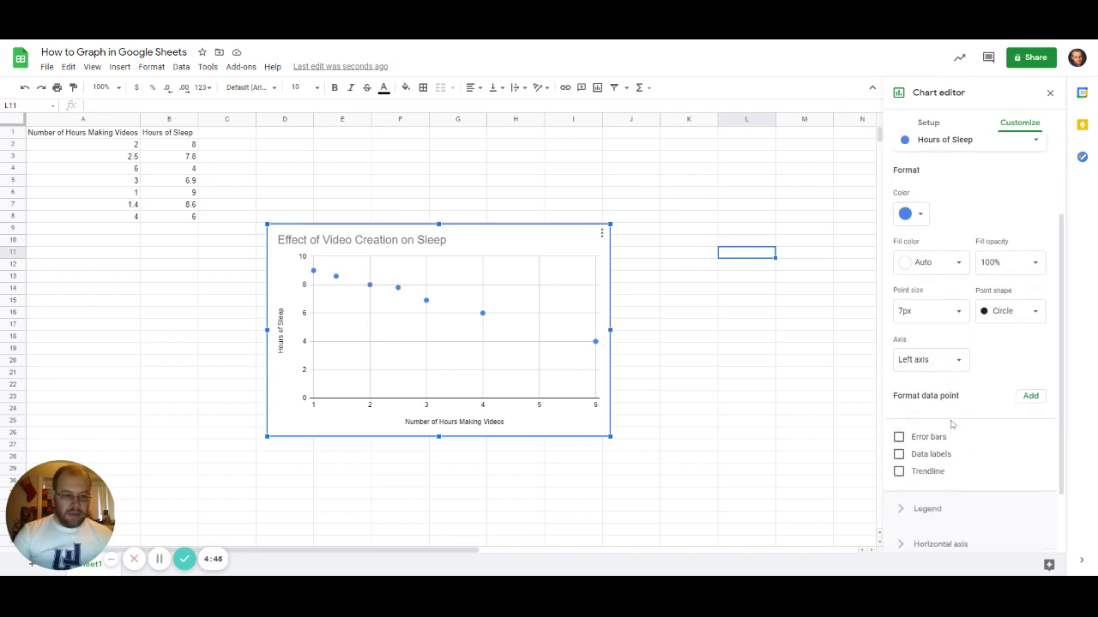
scroll(951, 424, "down", 1)
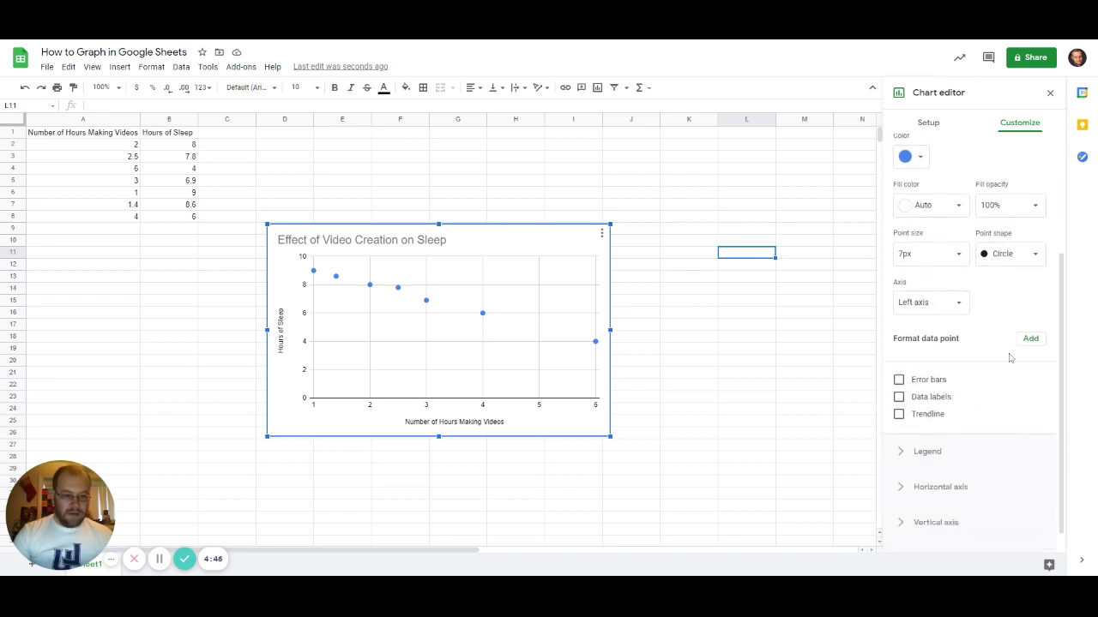
Add a linear trendline 8px thick at 40% opacity, and show its R² value
left_click(898, 415)
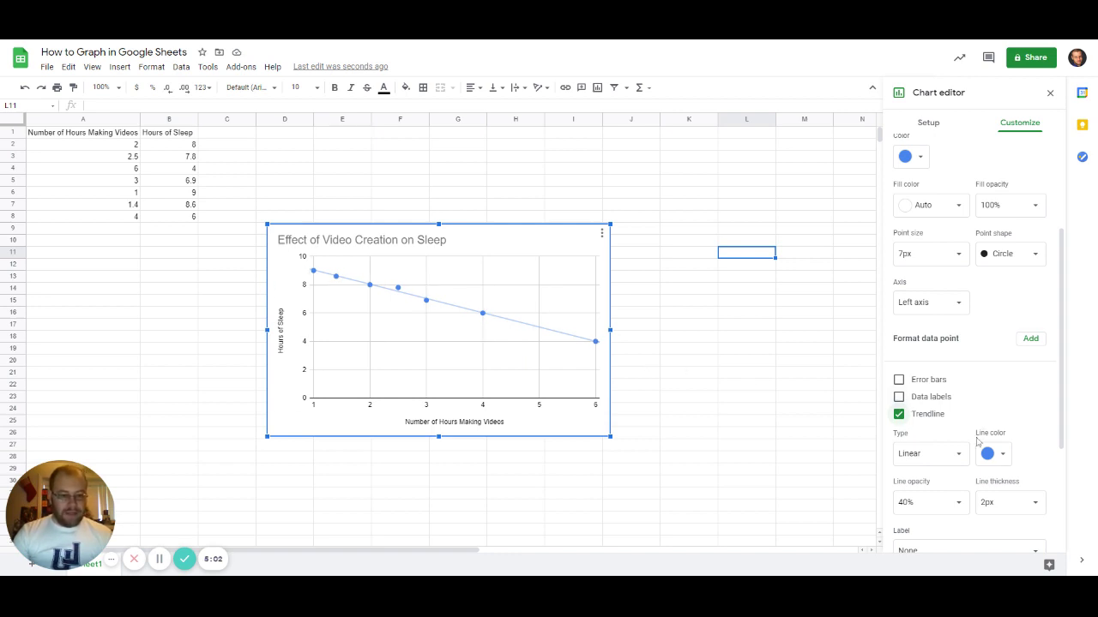
scroll(943, 437, "down", 1)
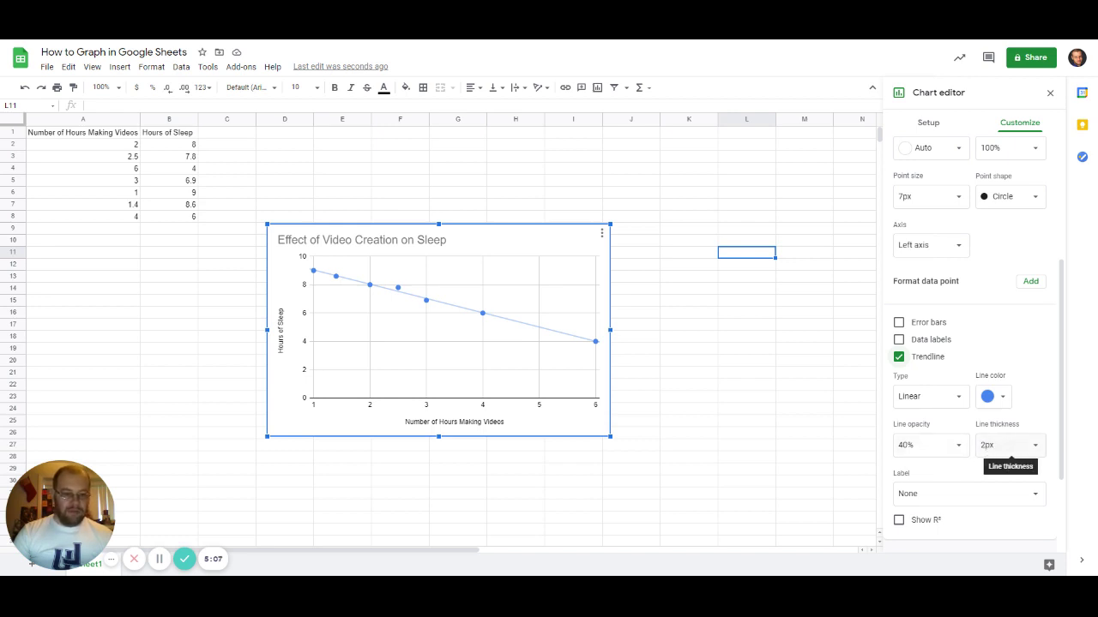
left_click(1008, 445)
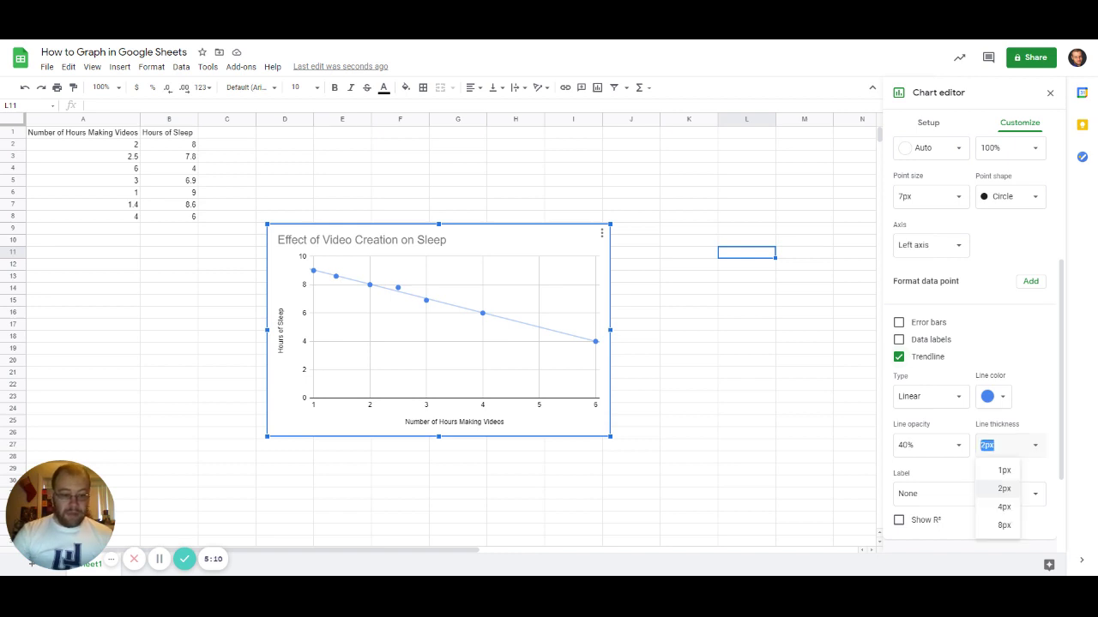
left_click(1004, 525)
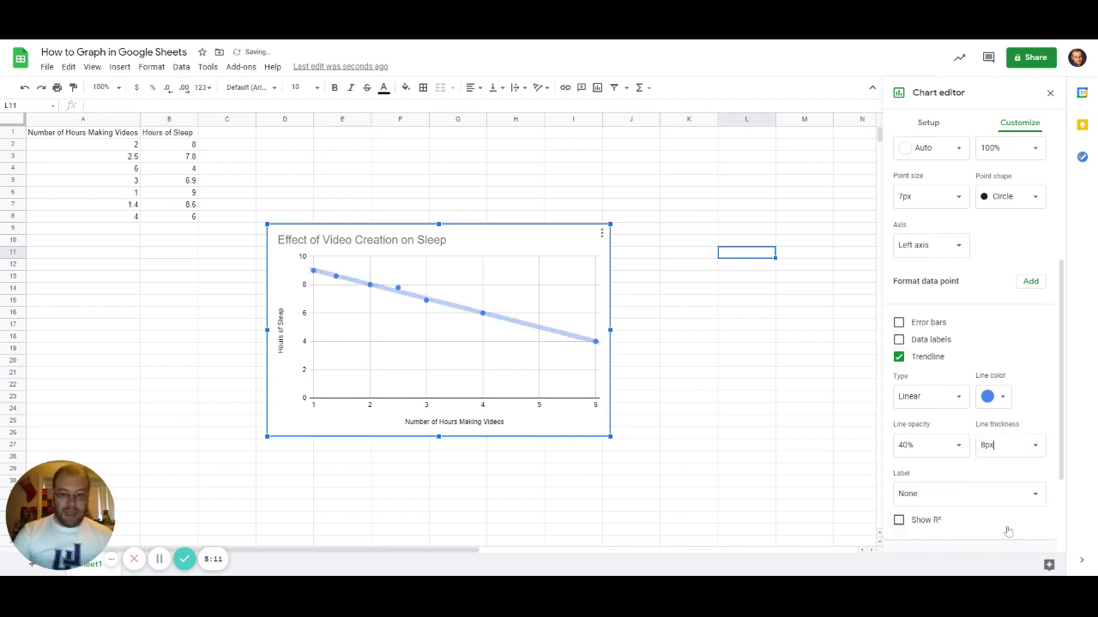
left_click(965, 441)
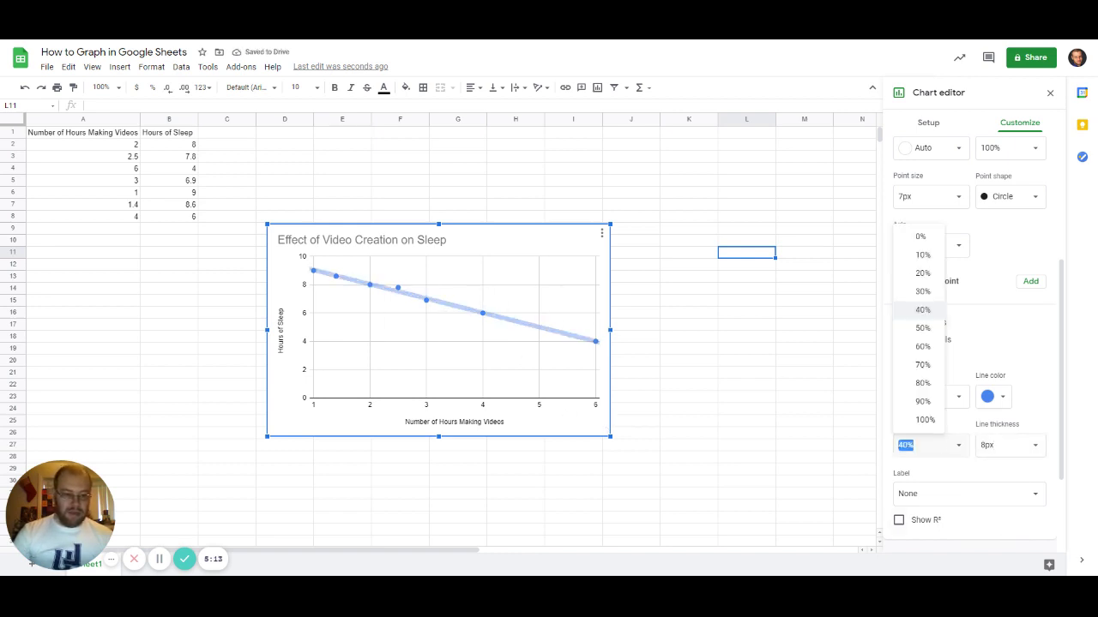
left_click(926, 423)
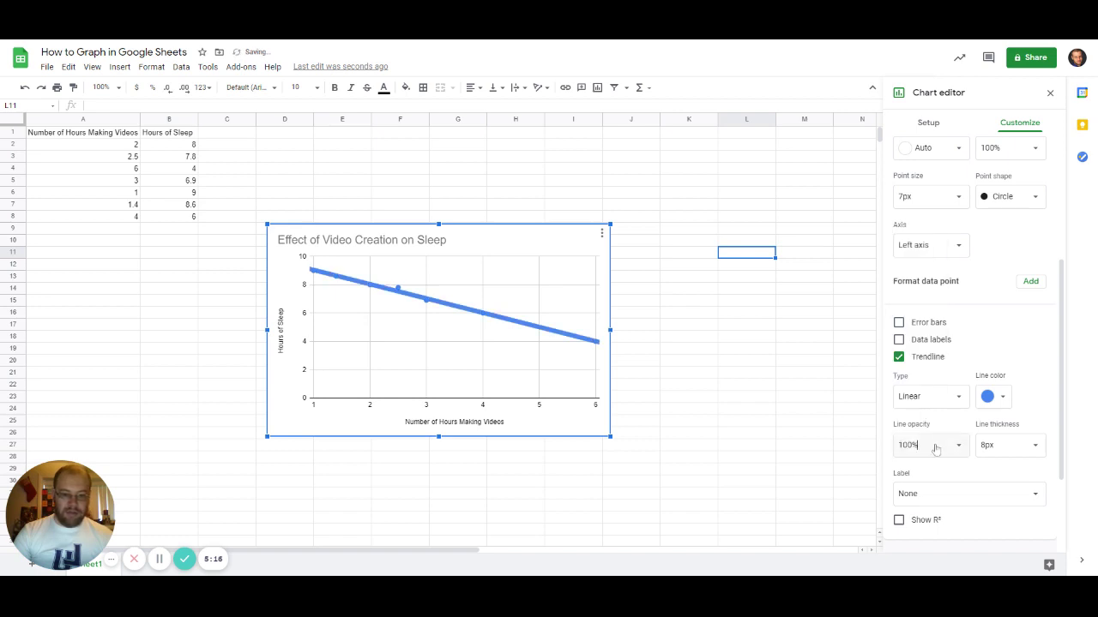
left_click(916, 444)
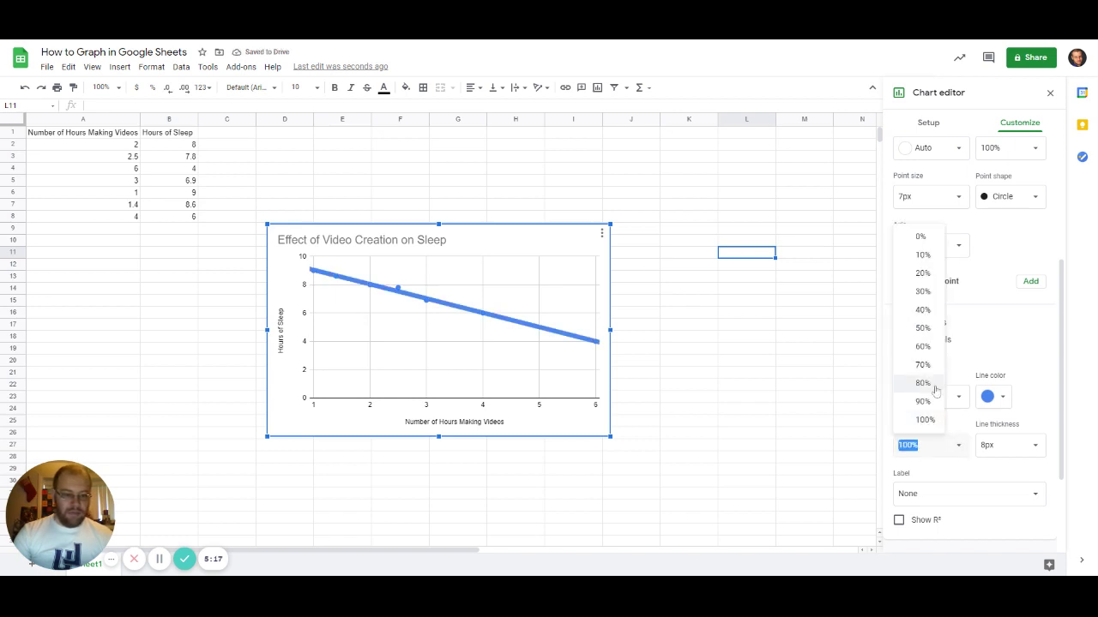
left_click(935, 309)
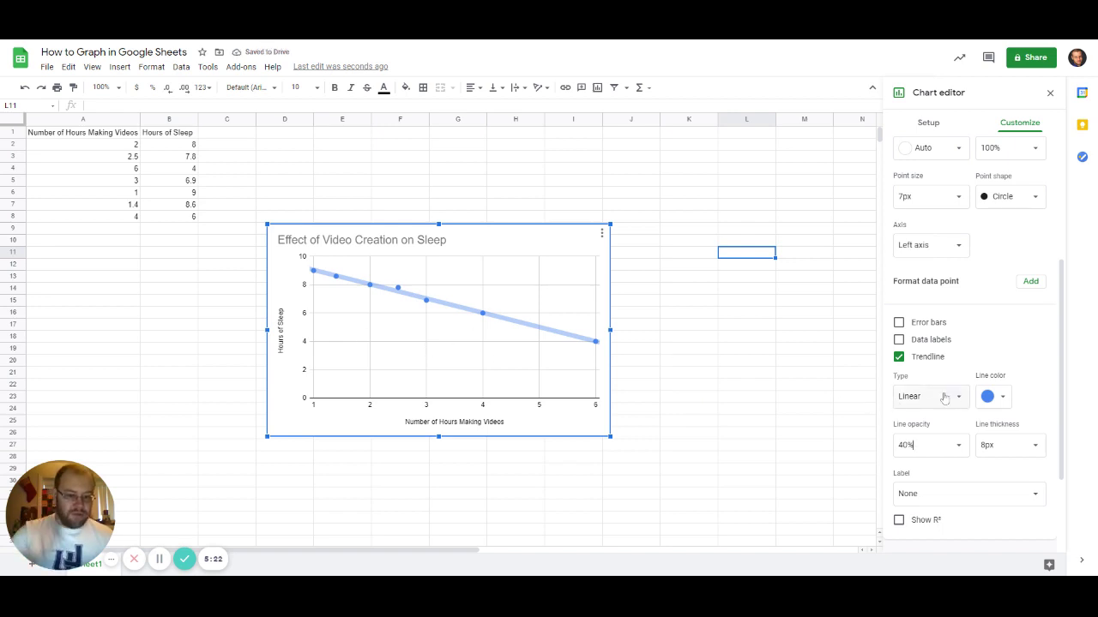
scroll(943, 397, "down", 1)
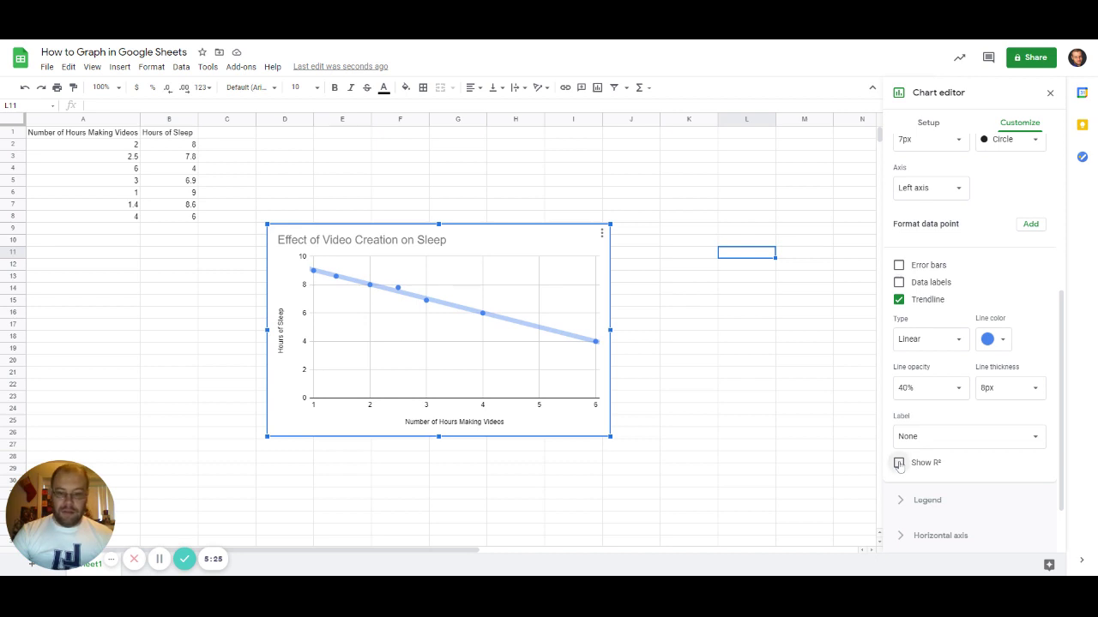
left_click(899, 464)
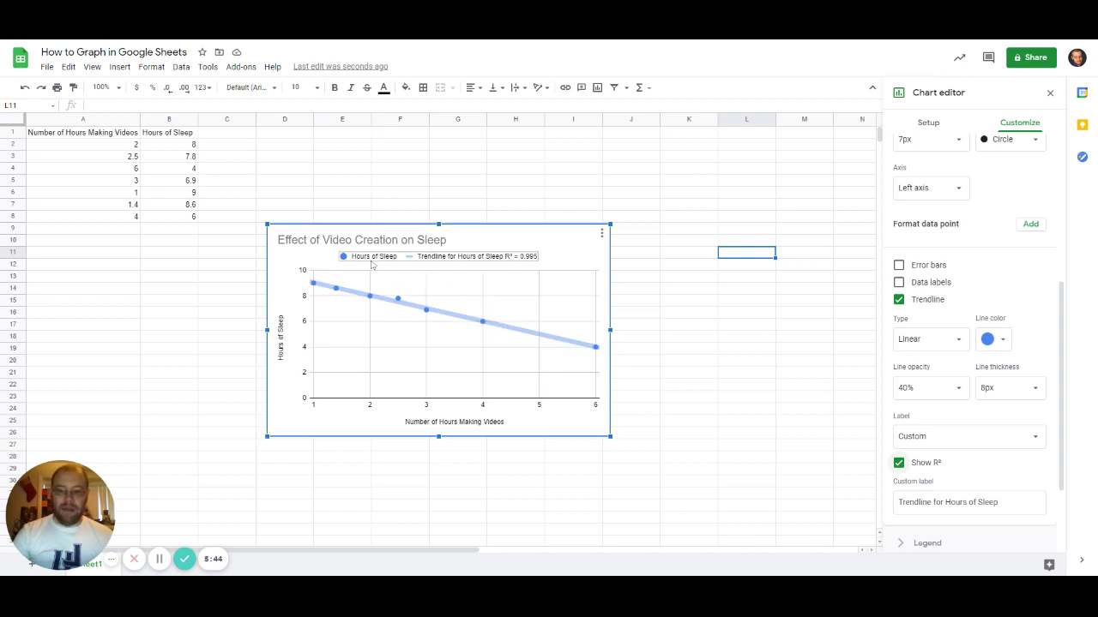
left_click(898, 283)
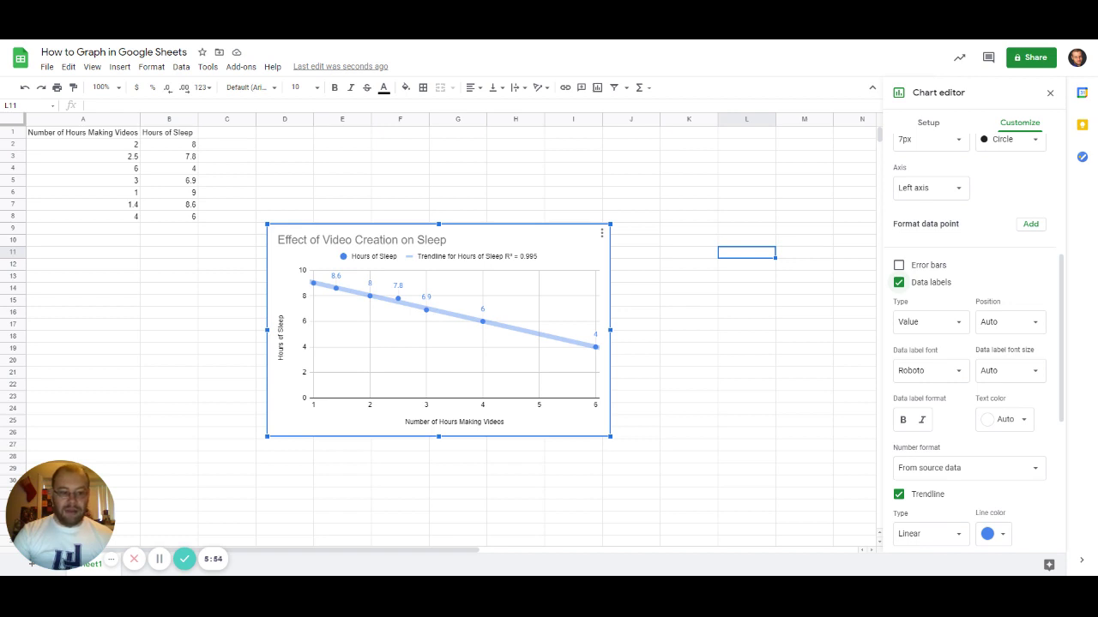
left_click(898, 282)
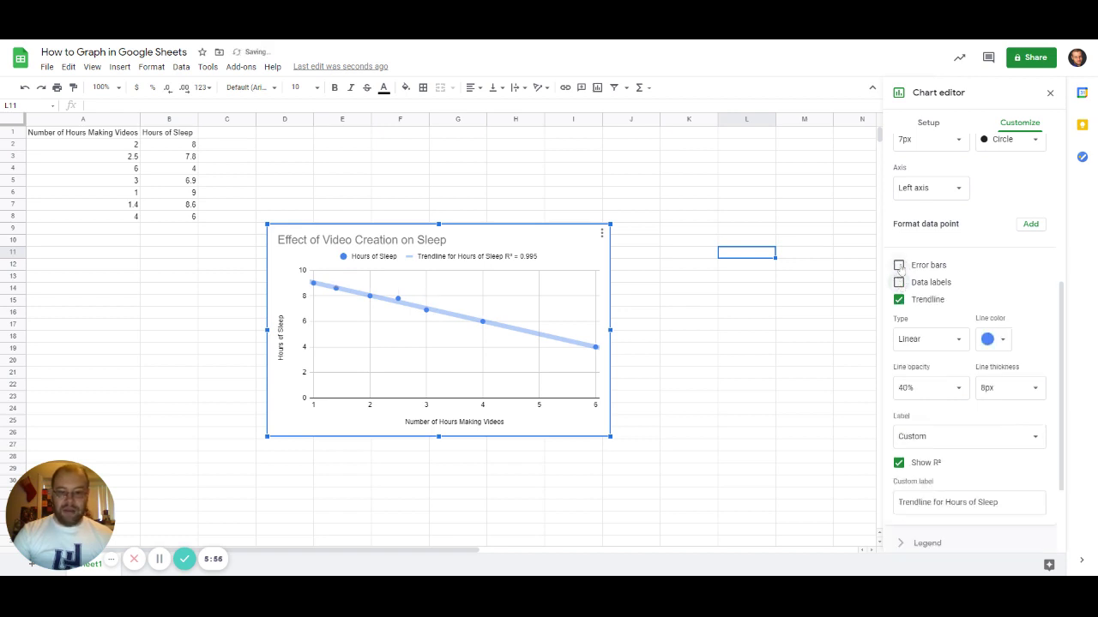
left_click(899, 266)
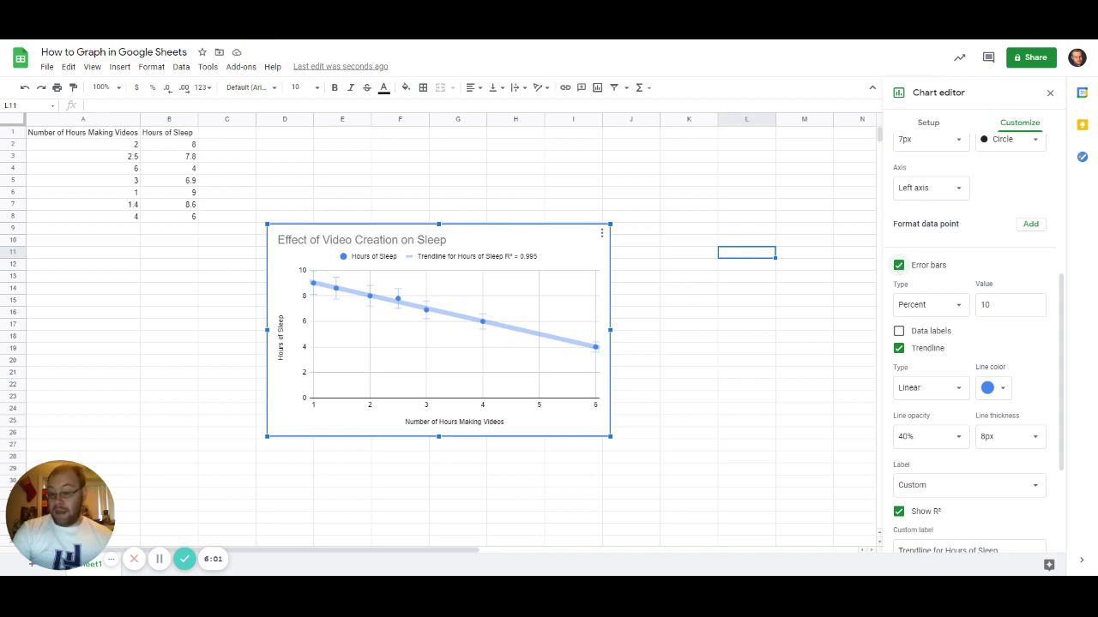
left_click(940, 271)
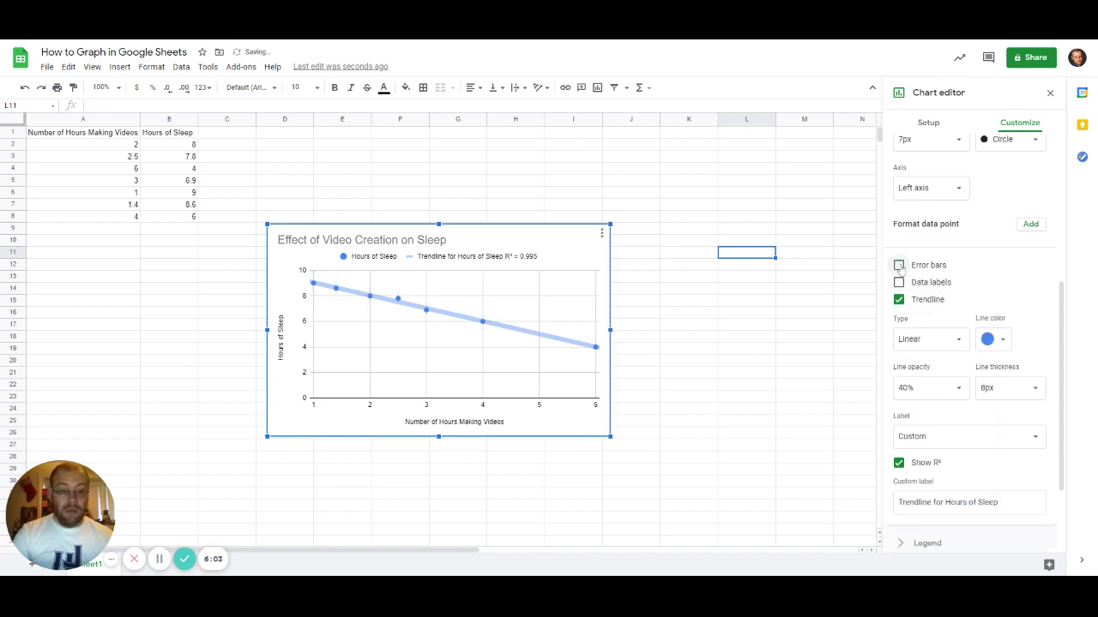
scroll(947, 291, "down", 3)
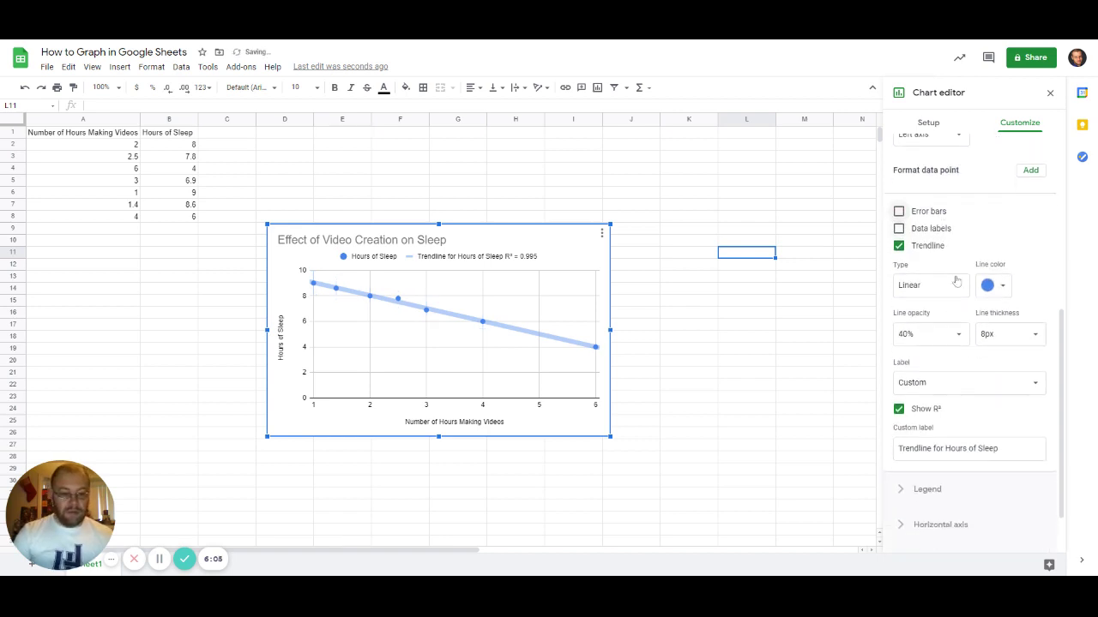
Try placing the legend on the right, then set its position back to Auto
left_click(945, 435)
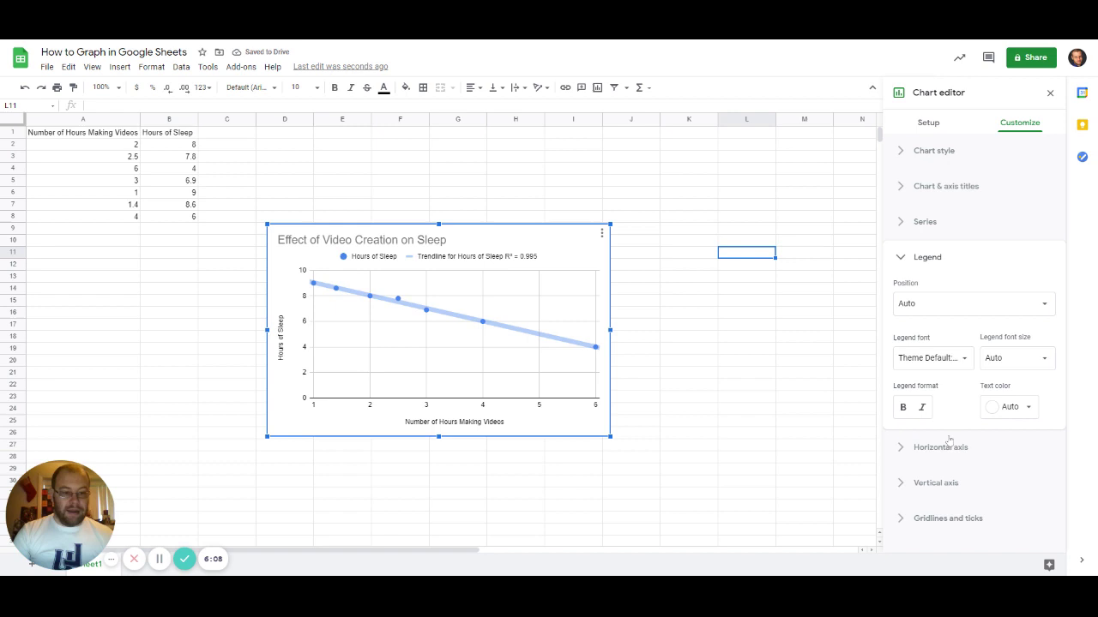
left_click(935, 308)
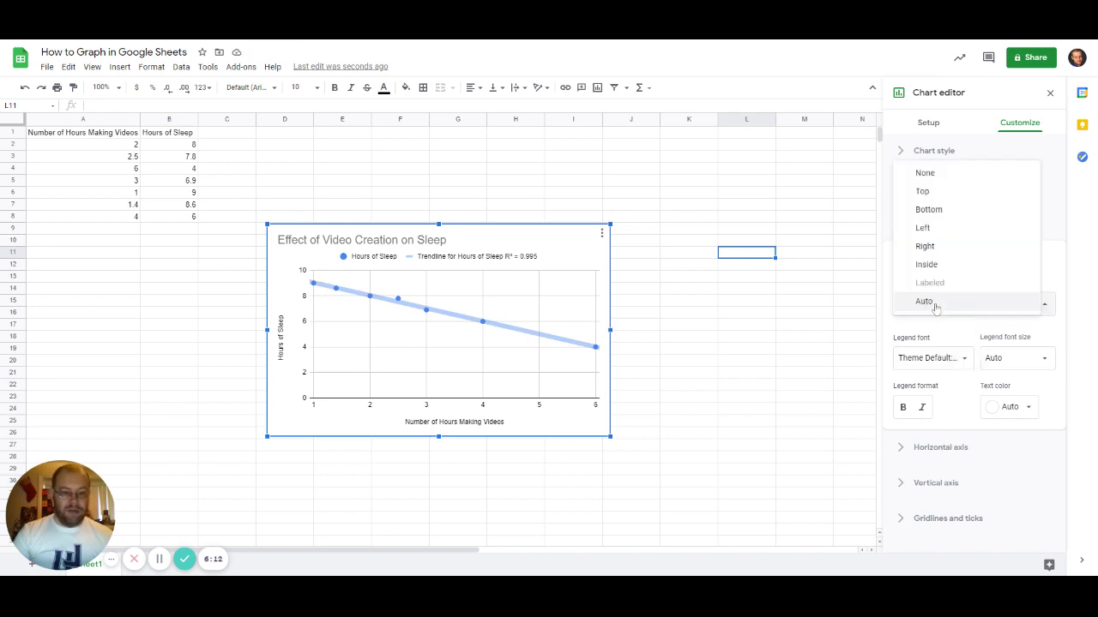
left_click(935, 247)
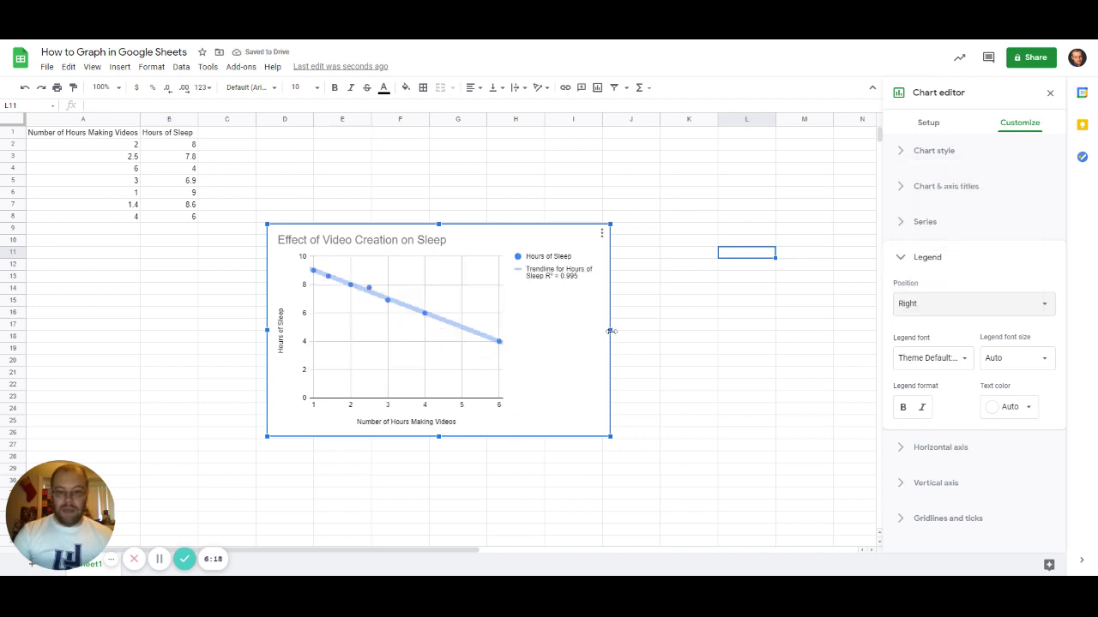
left_click(947, 312)
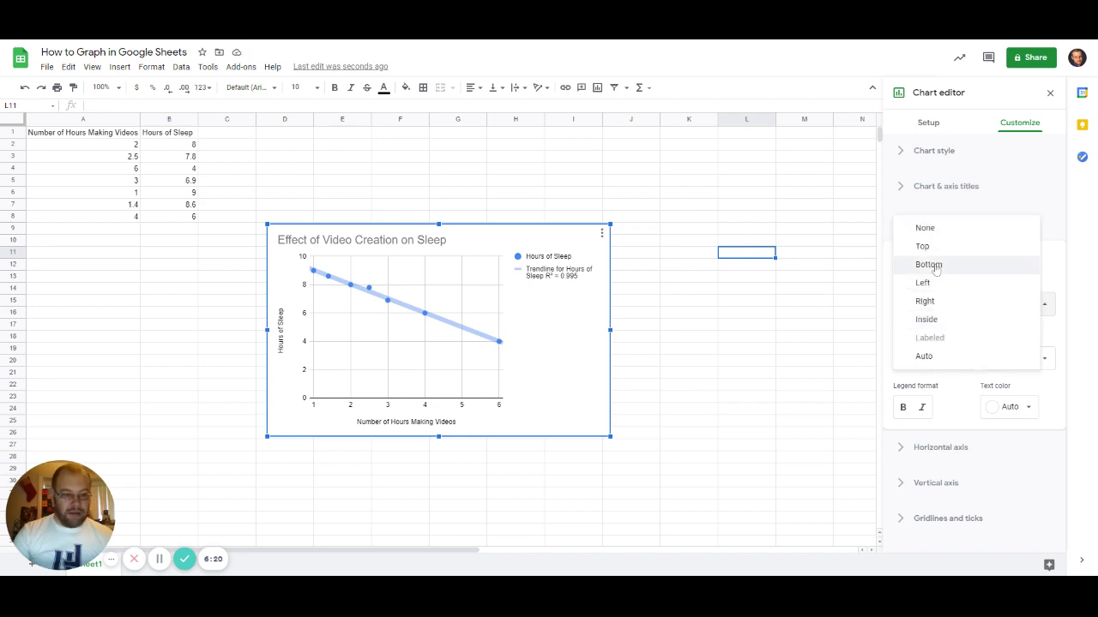
left_click(923, 356)
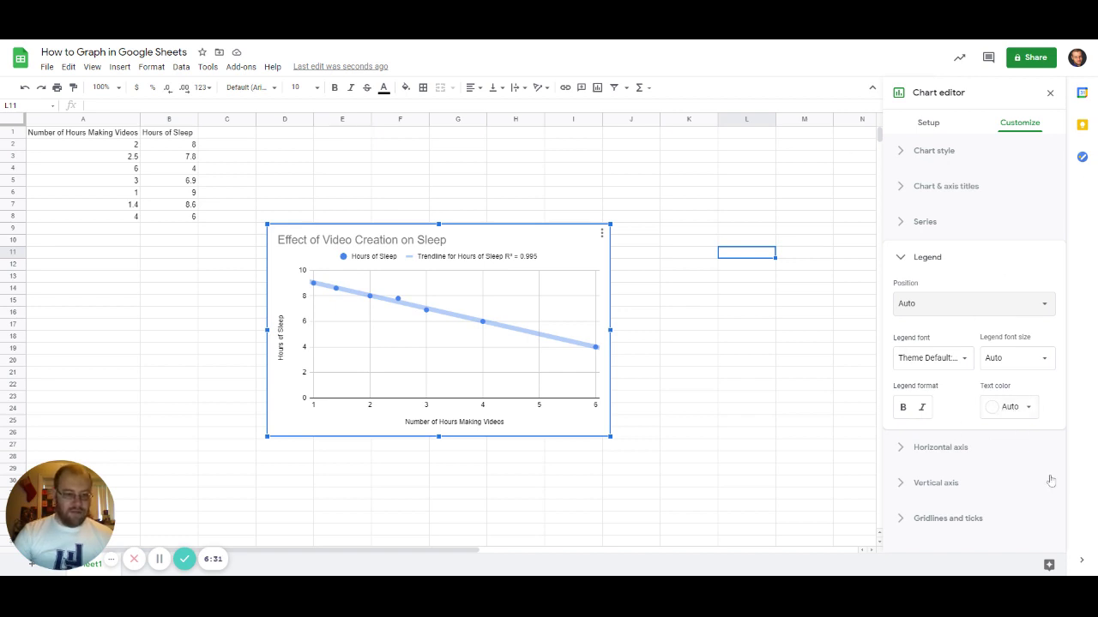
Set the vertical axis minimum to 3.5, after briefly trying 5
left_click(971, 445)
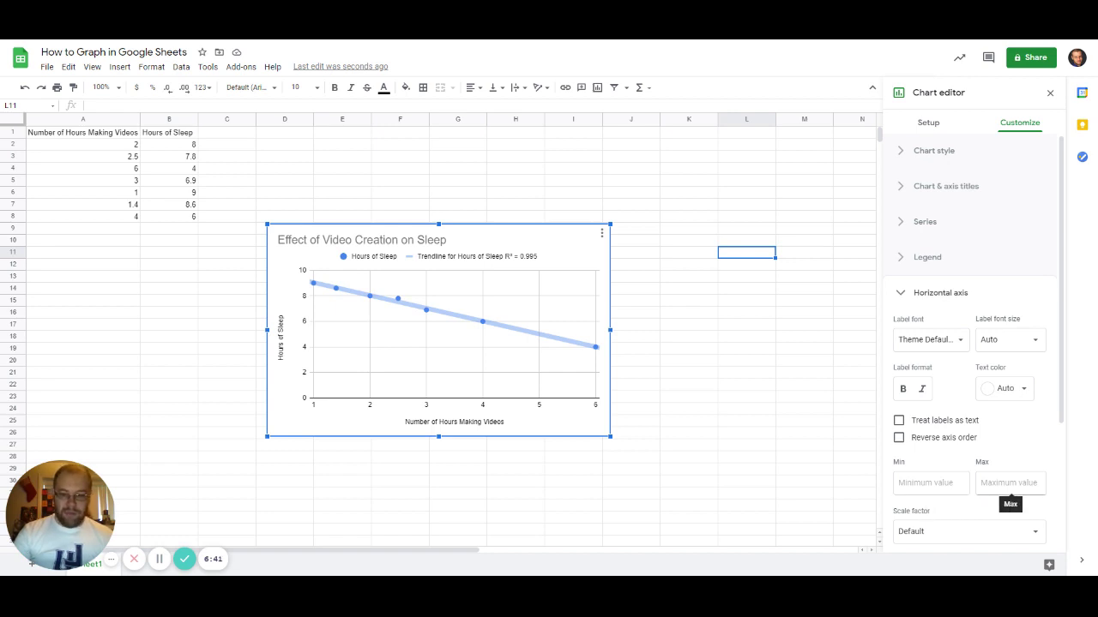
left_click(930, 483)
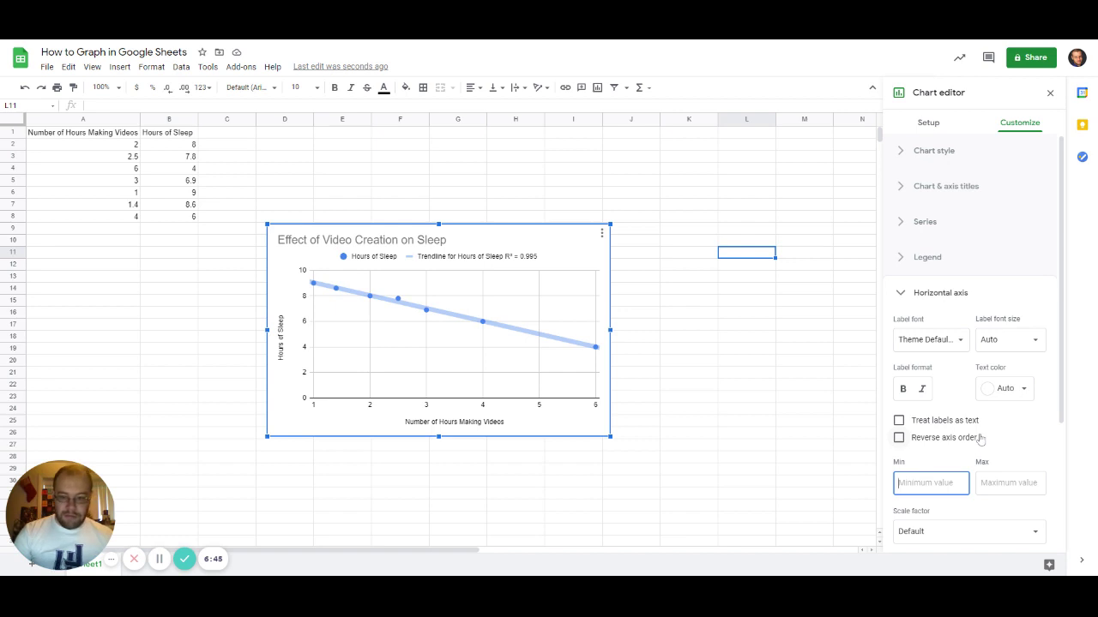
scroll(975, 439, "down", 1)
scroll(975, 440, "down", 4)
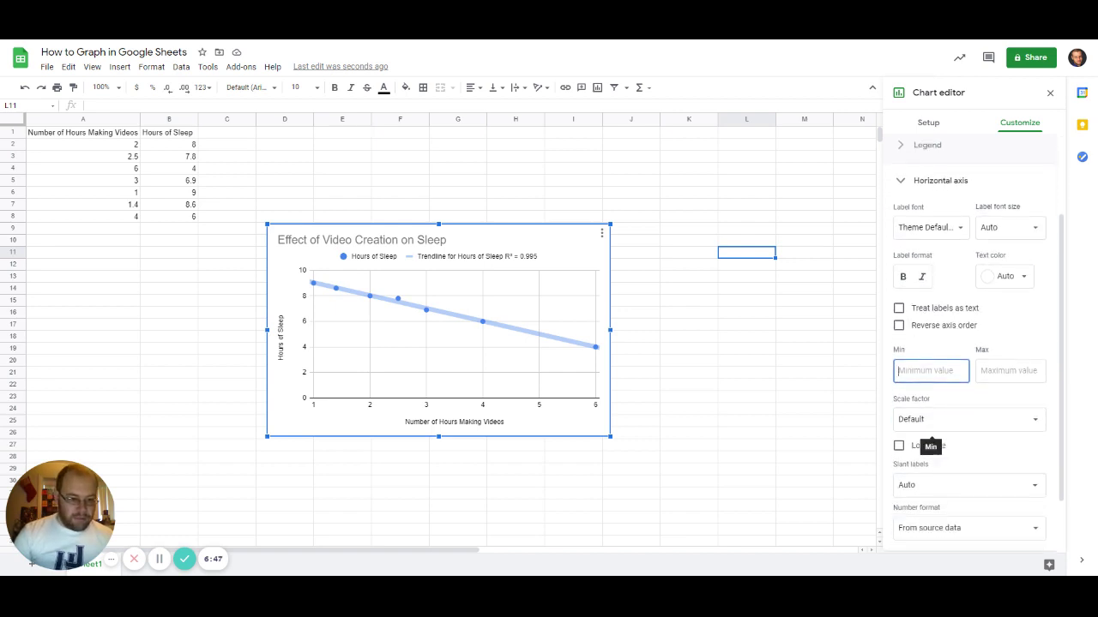
left_click(944, 504)
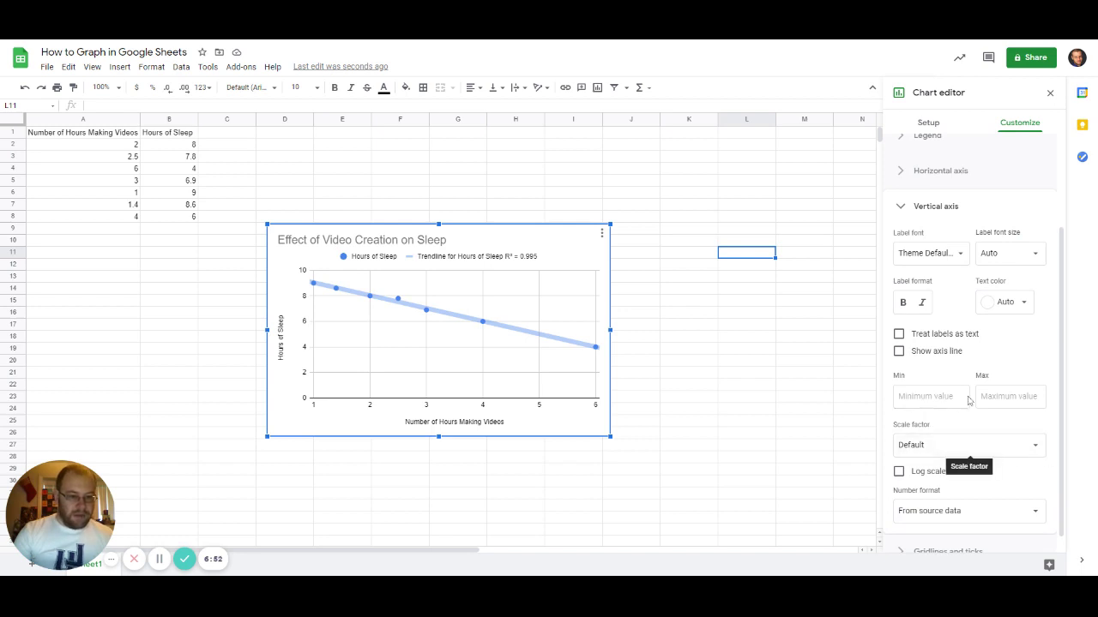
left_click(928, 396)
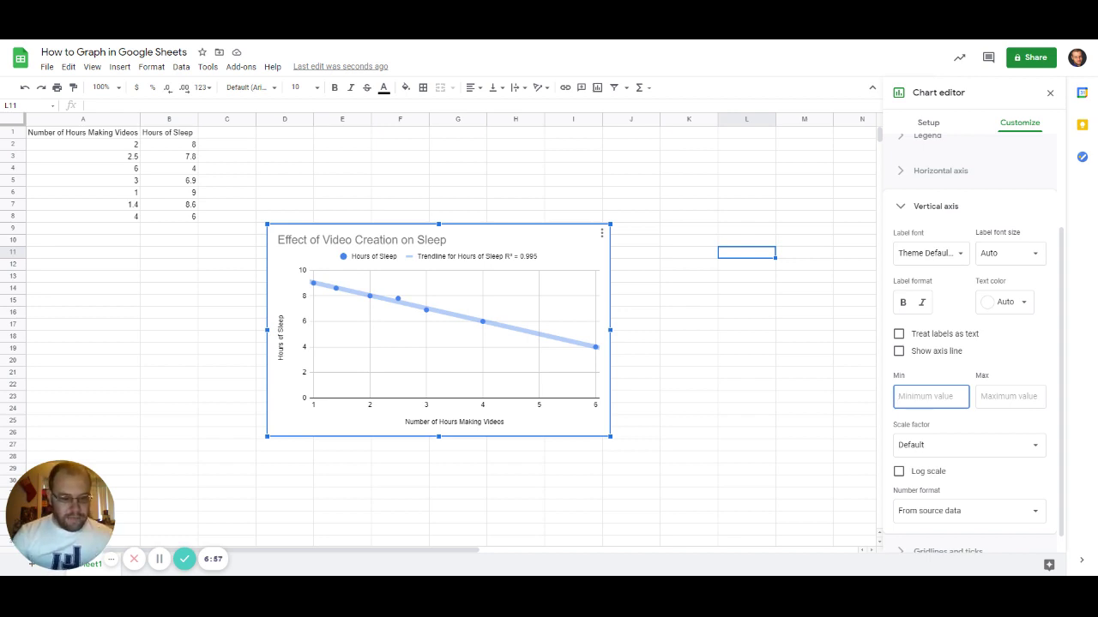
type("3.5")
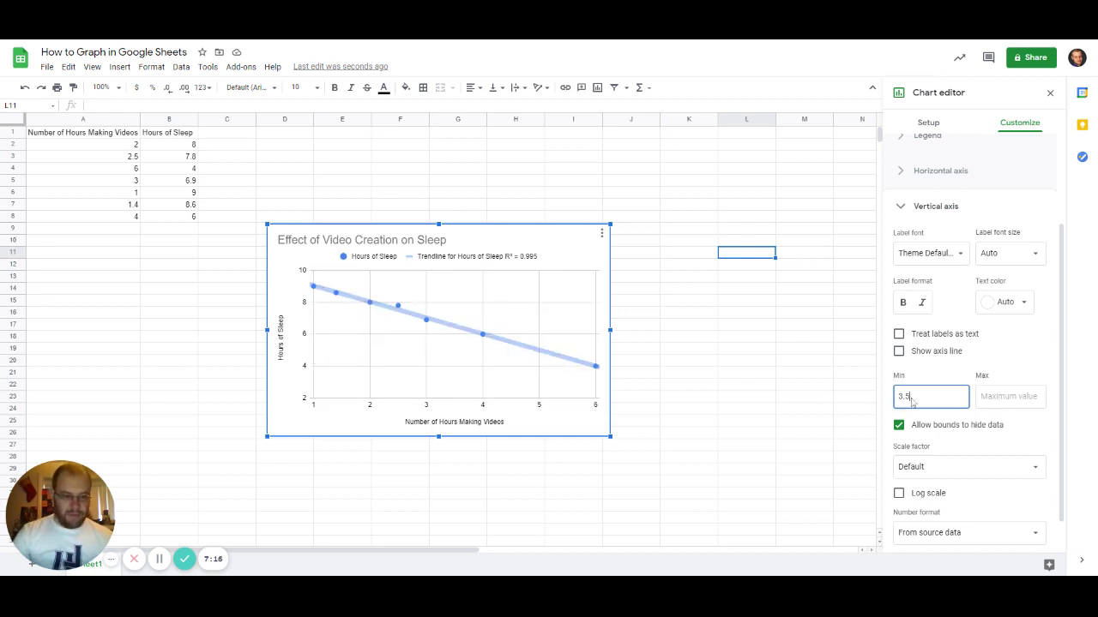
left_click_drag(912, 400, 889, 396)
type("5")
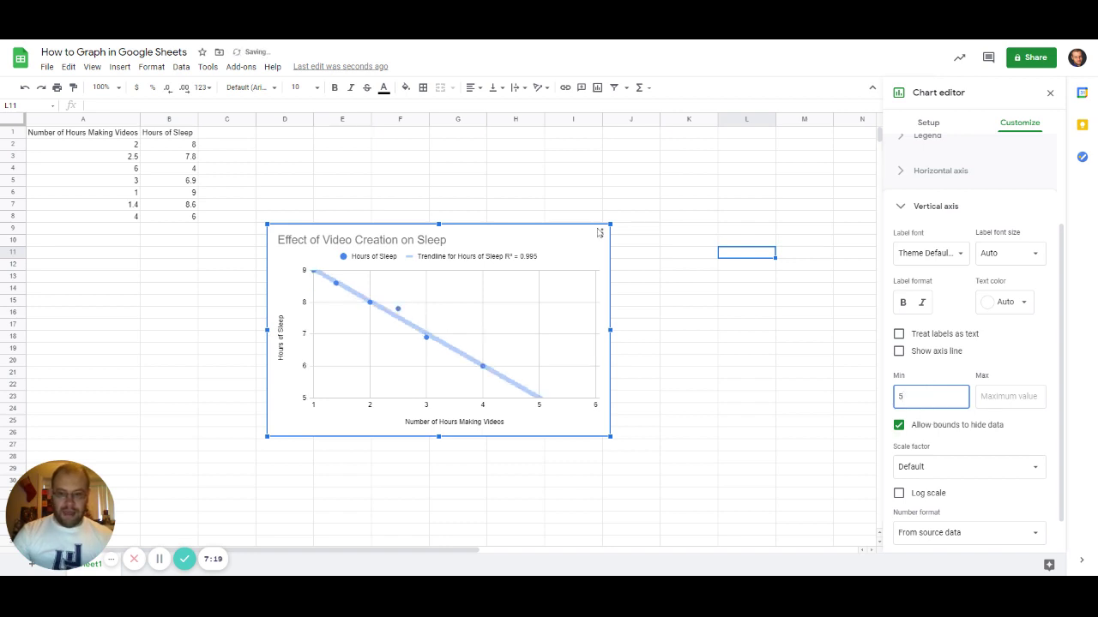
key("BackSpace")
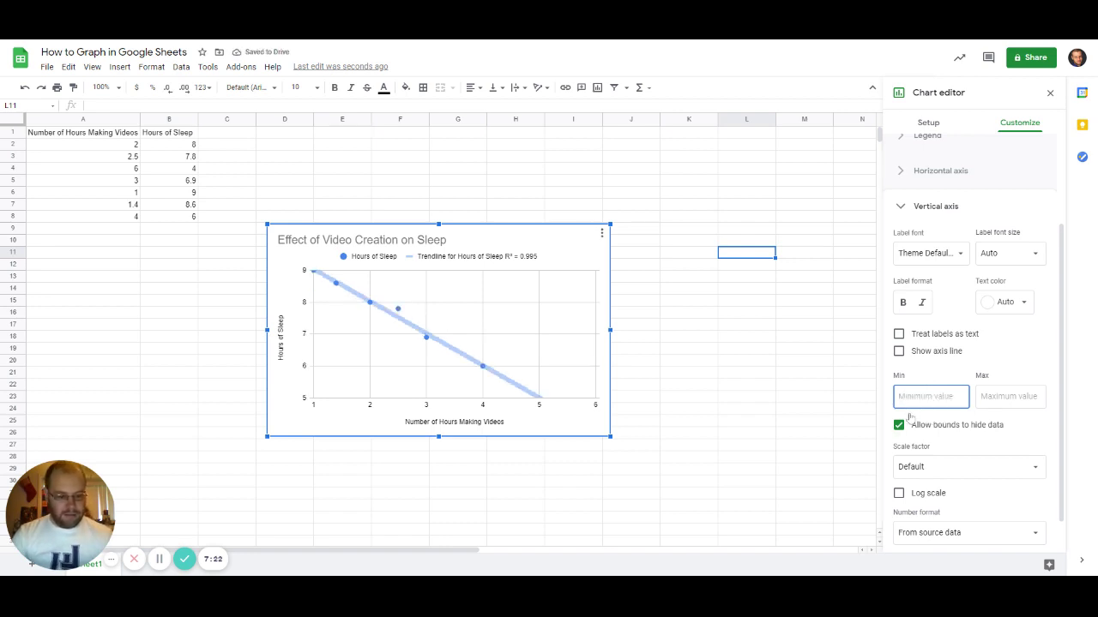
type("3.5")
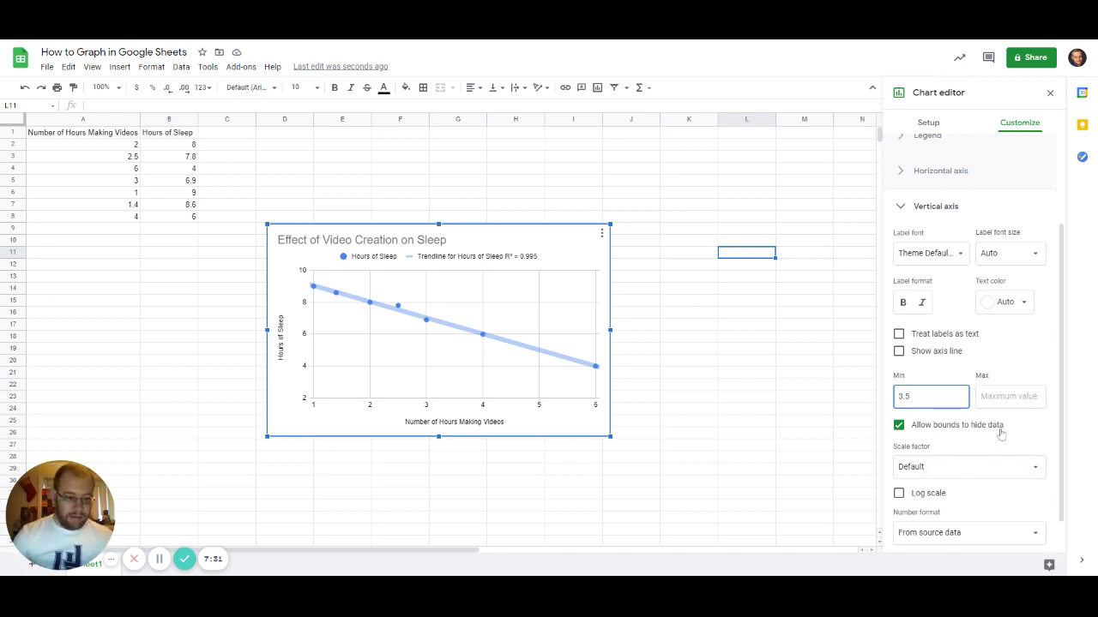
Give the chart a purple background and an orange border
scroll(1001, 437, "up", 3)
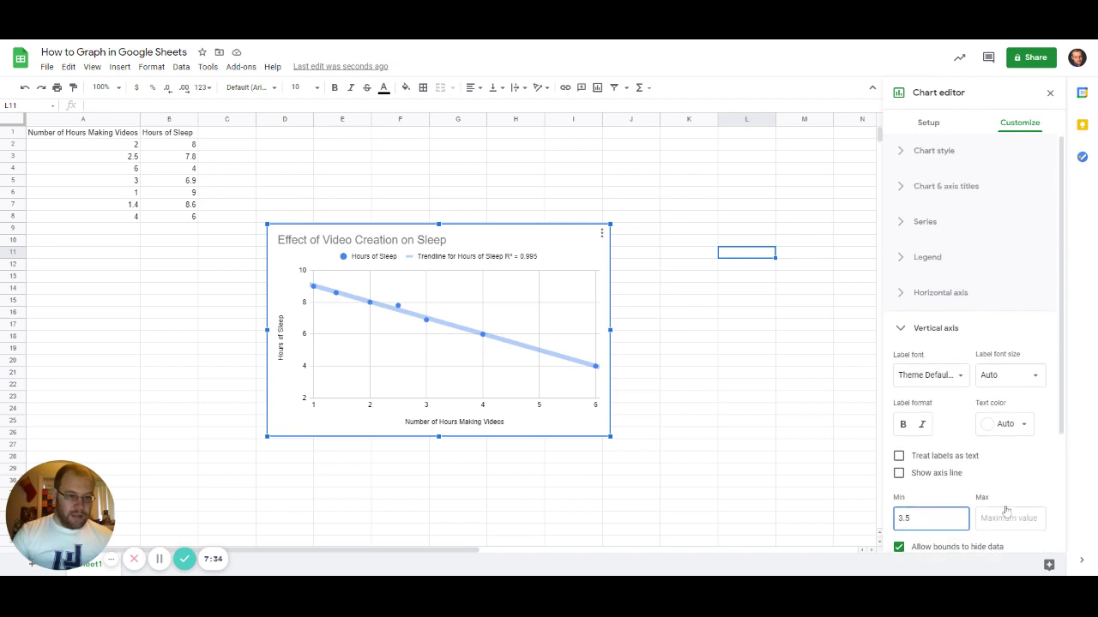
scroll(995, 472, "down", 2)
scroll(982, 438, "up", 2)
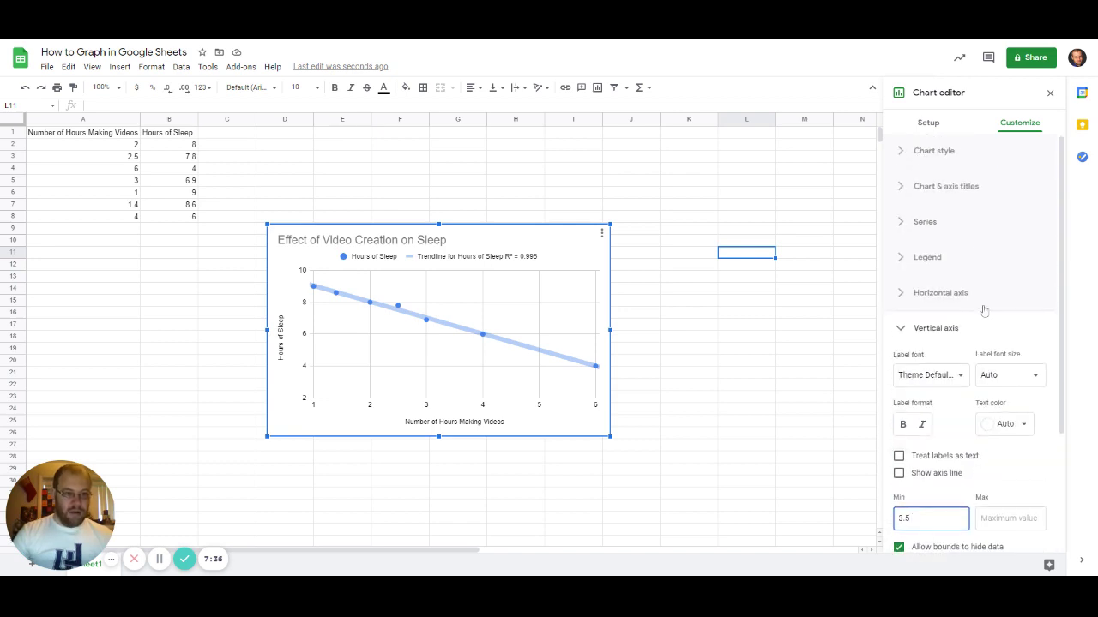
left_click(943, 151)
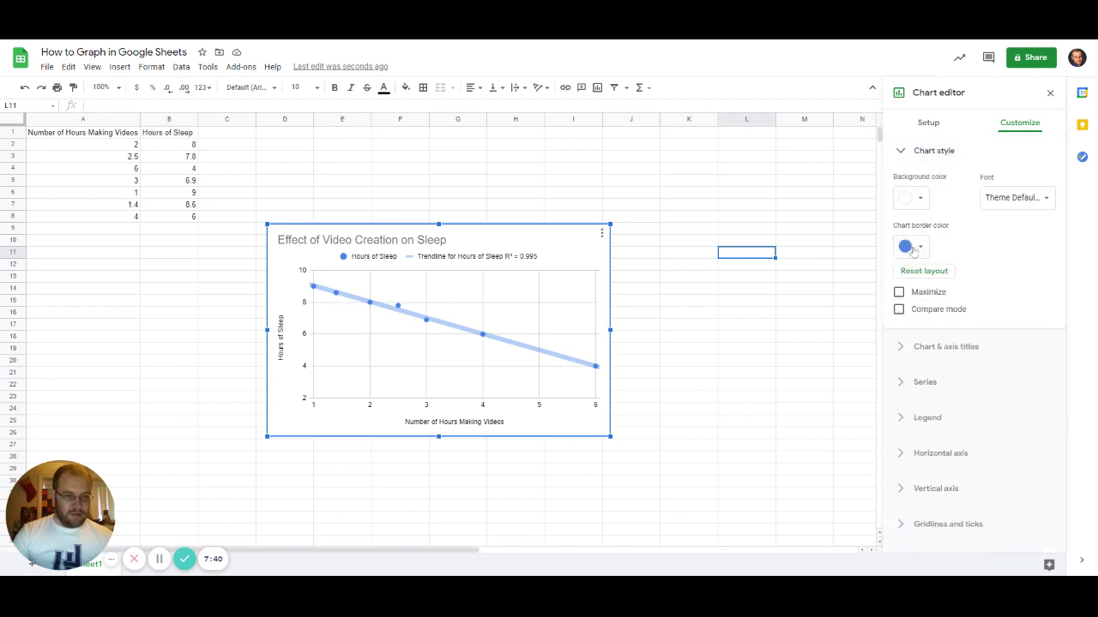
left_click(917, 199)
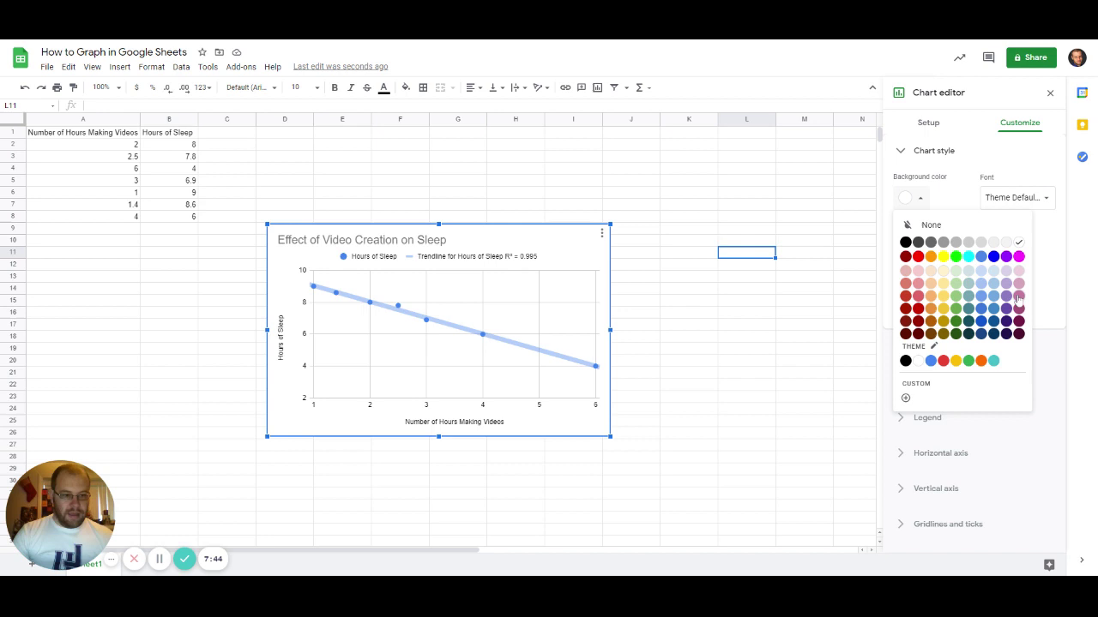
left_click(1007, 256)
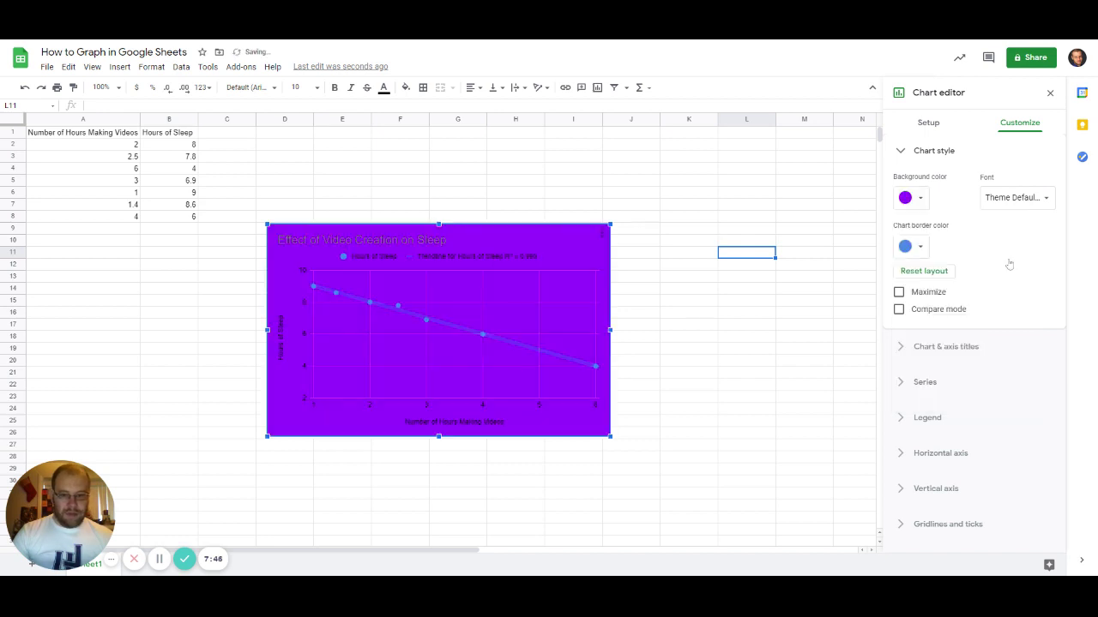
left_click(921, 248)
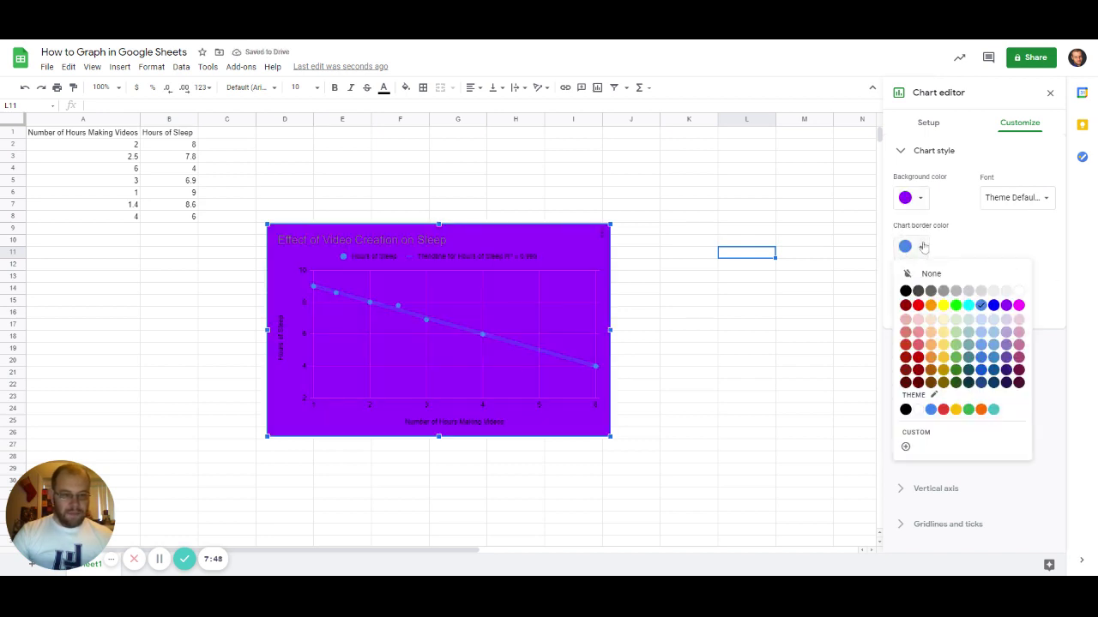
left_click(930, 305)
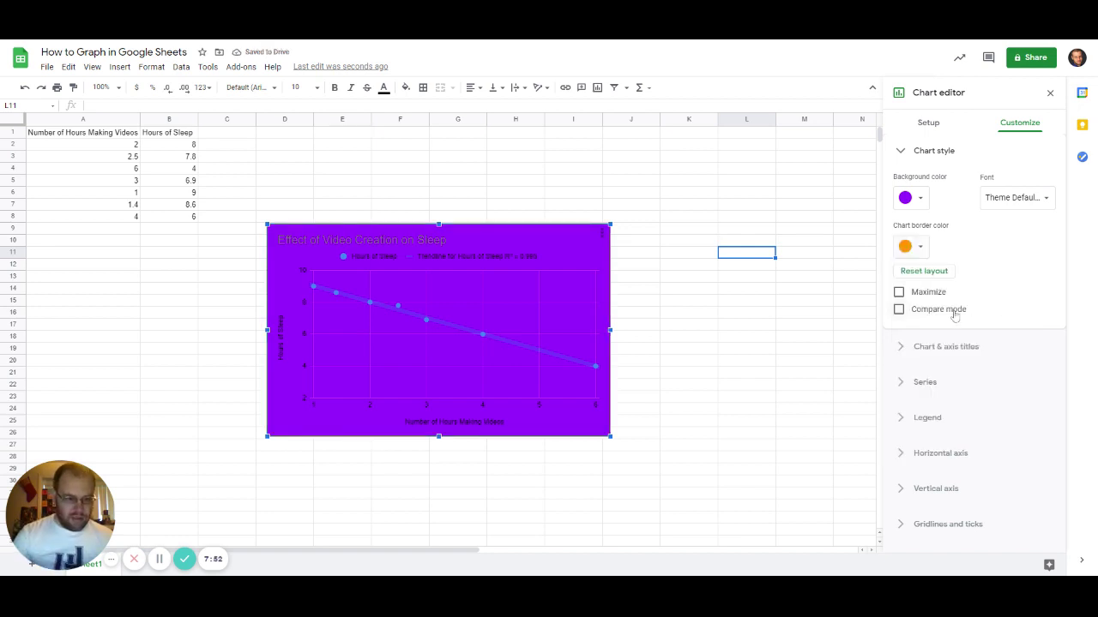
Make the chart title text bright green
left_click(943, 348)
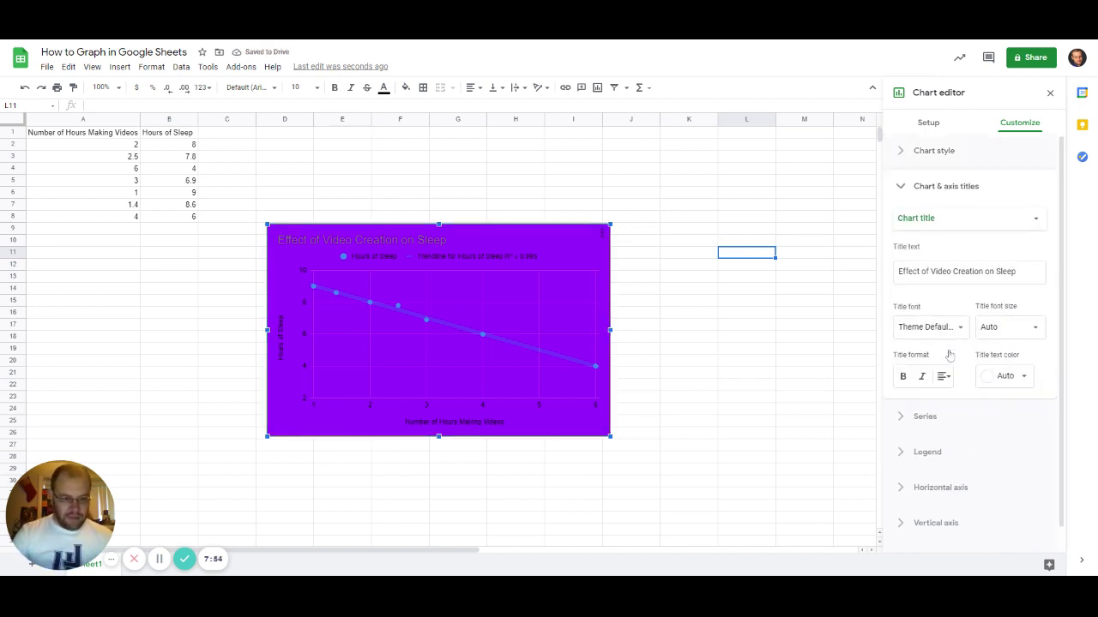
left_click(1016, 378)
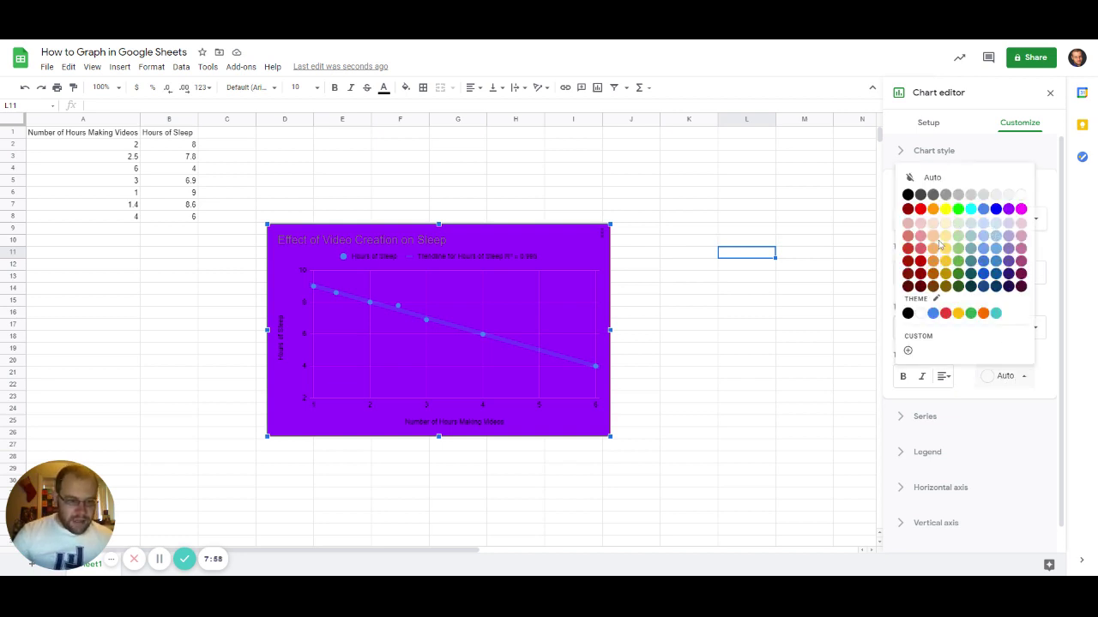
left_click(958, 209)
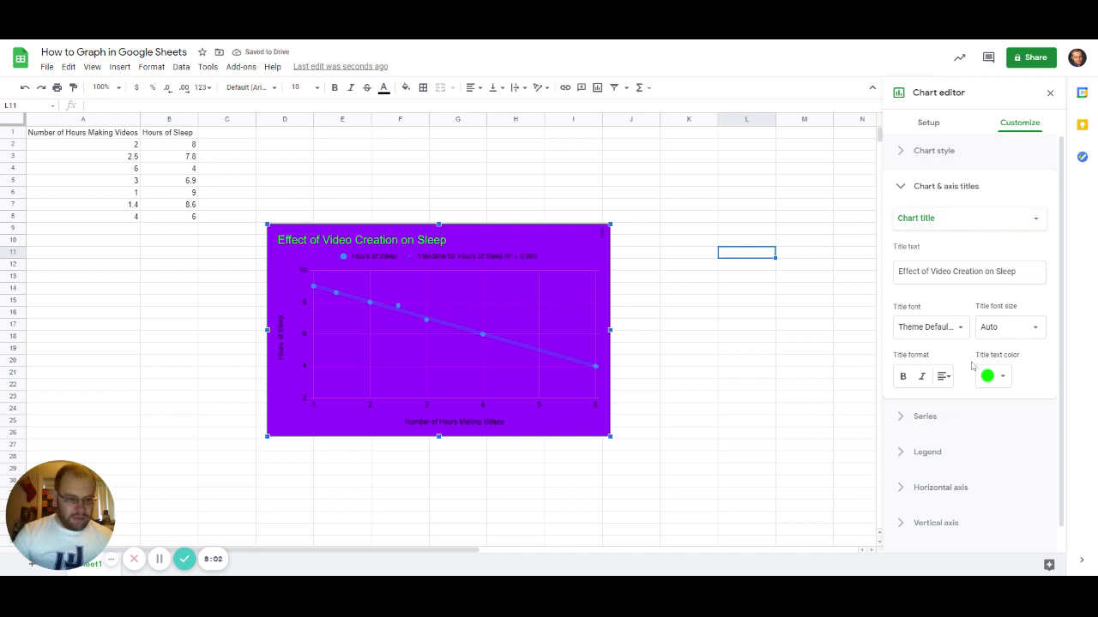
Make the horizontal-axis label text bright green
scroll(966, 359, "down", 1)
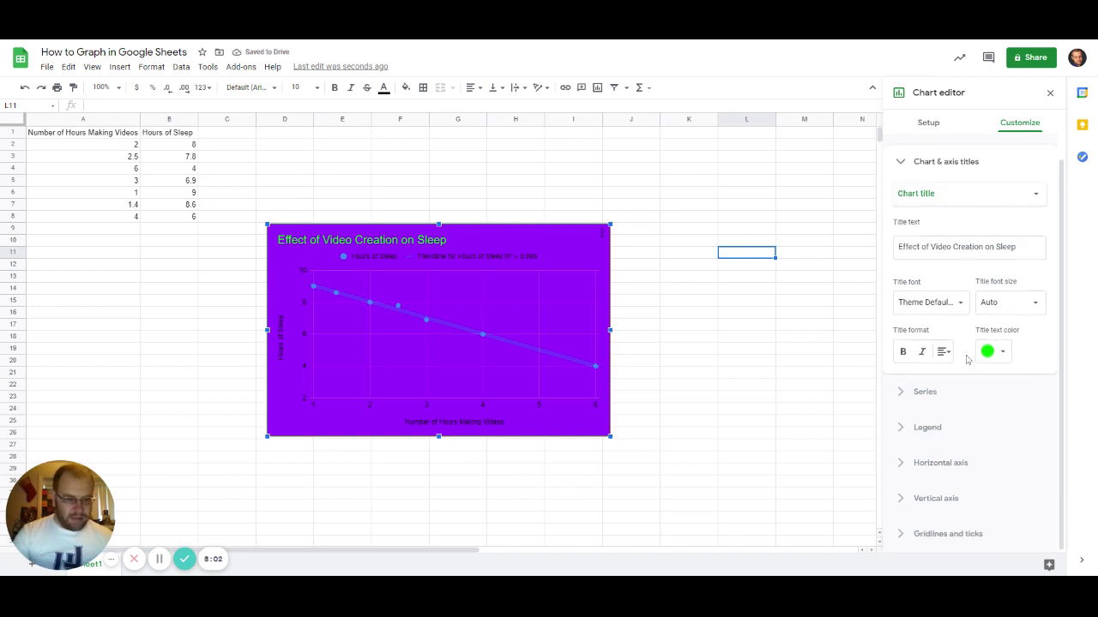
left_click(940, 475)
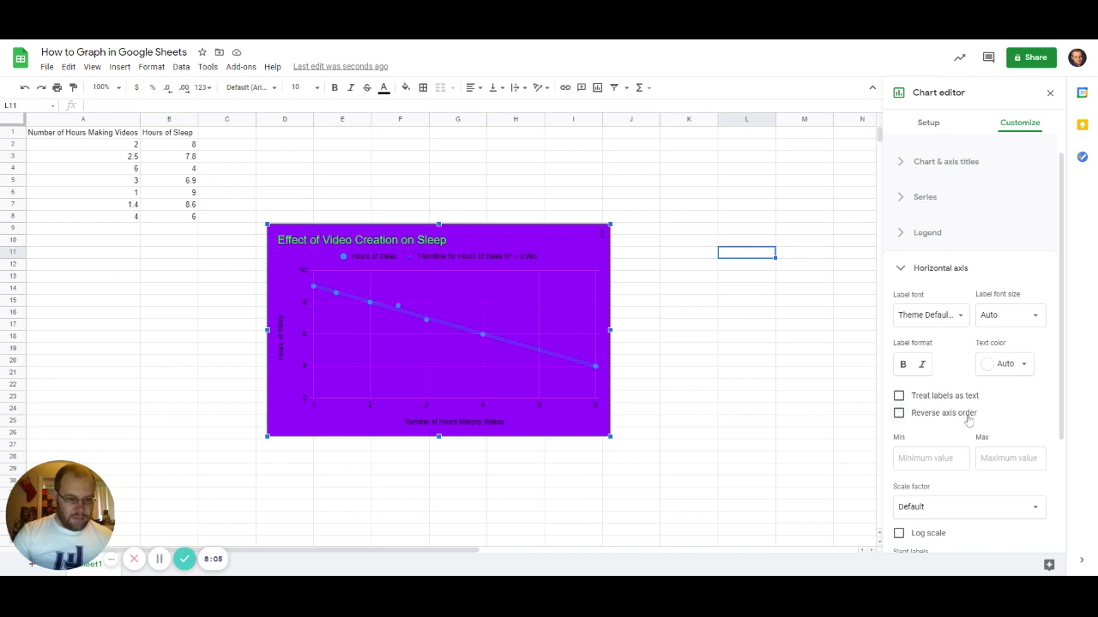
scroll(967, 418, "down", 2)
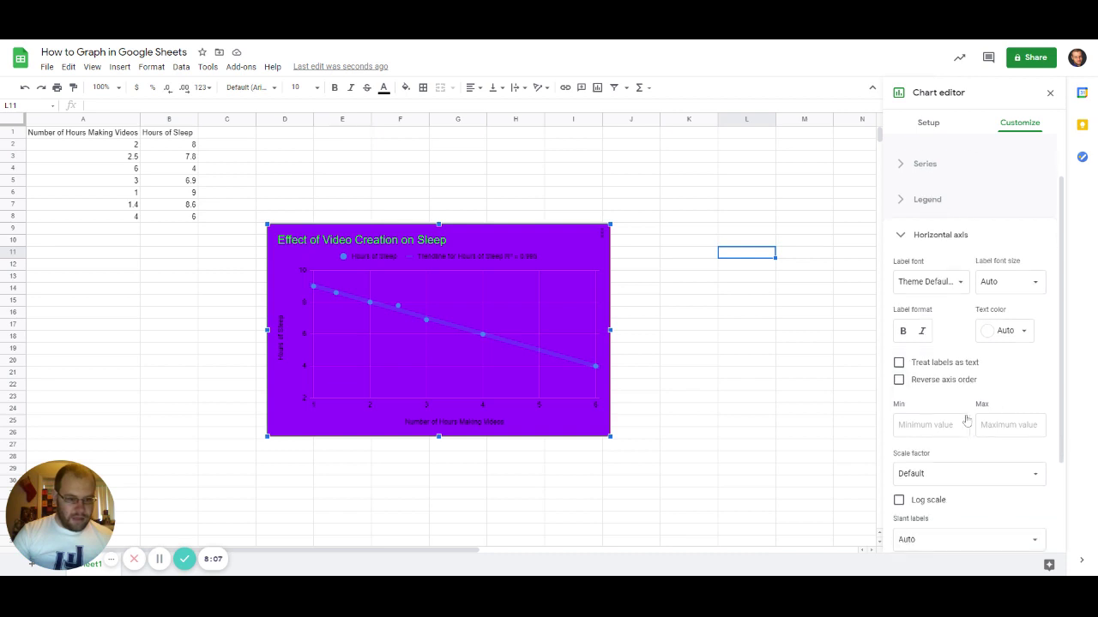
left_click(1022, 317)
left_click(958, 374)
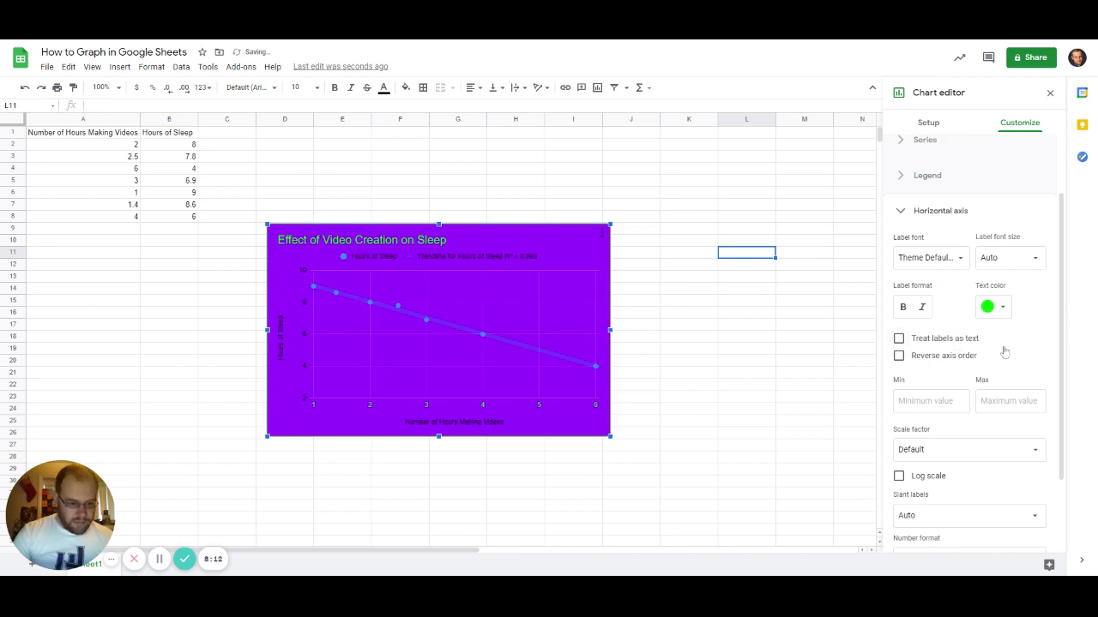
scroll(1004, 352, "down", 3)
scroll(1002, 353, "up", 3)
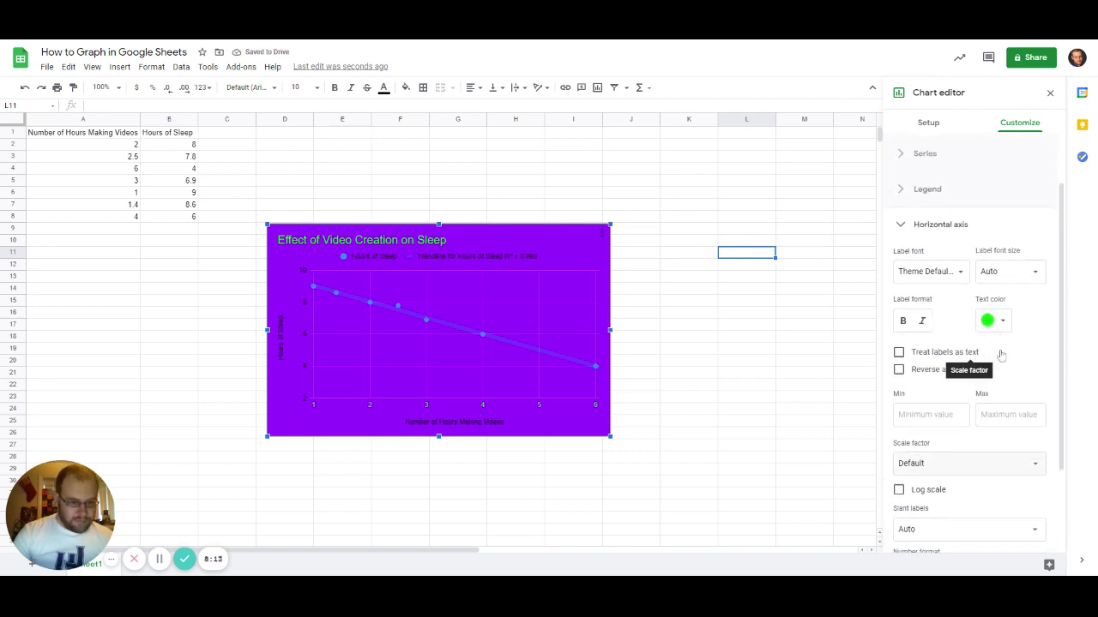
scroll(988, 351, "up", 2)
scroll(984, 352, "down", 3)
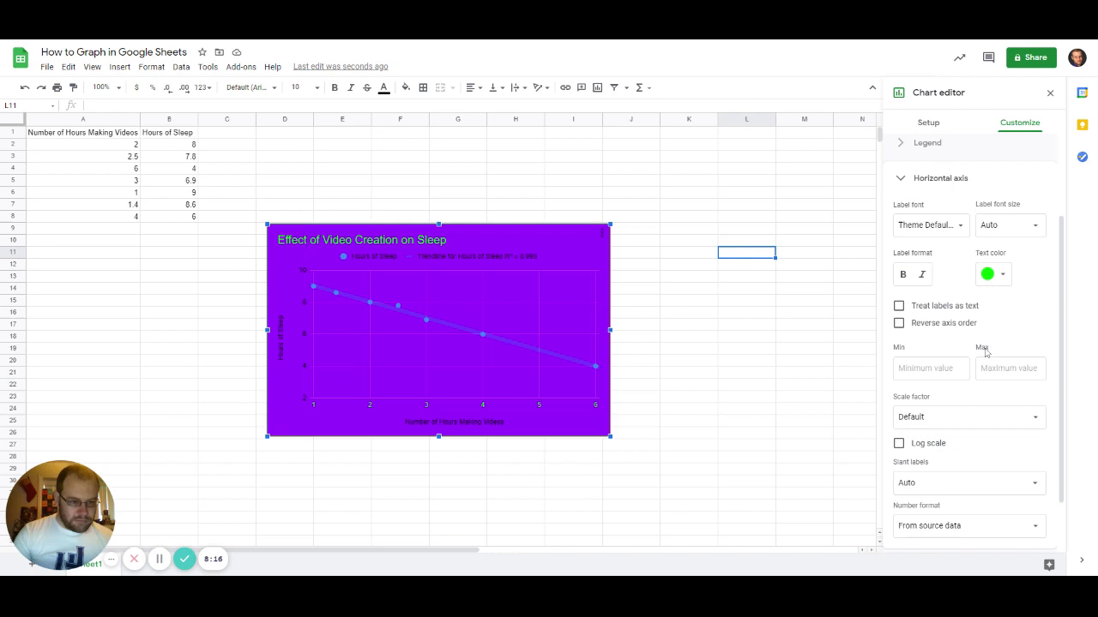
scroll(988, 351, "down", 2)
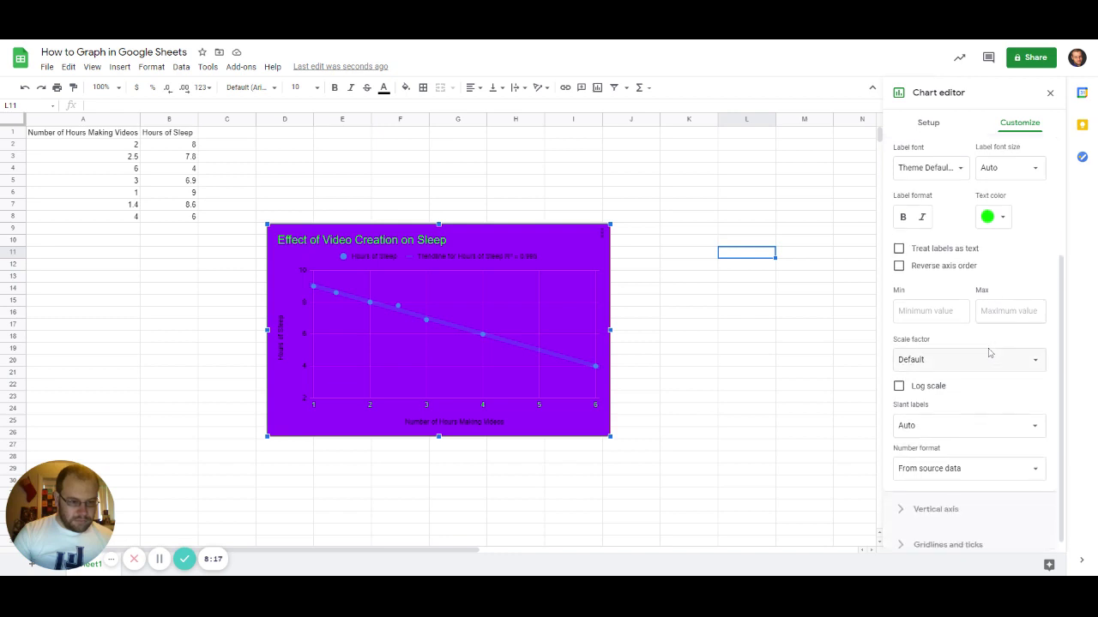
Color the vertical-axis labels bright green, toggling Treat labels as text on and back off
left_click(932, 504)
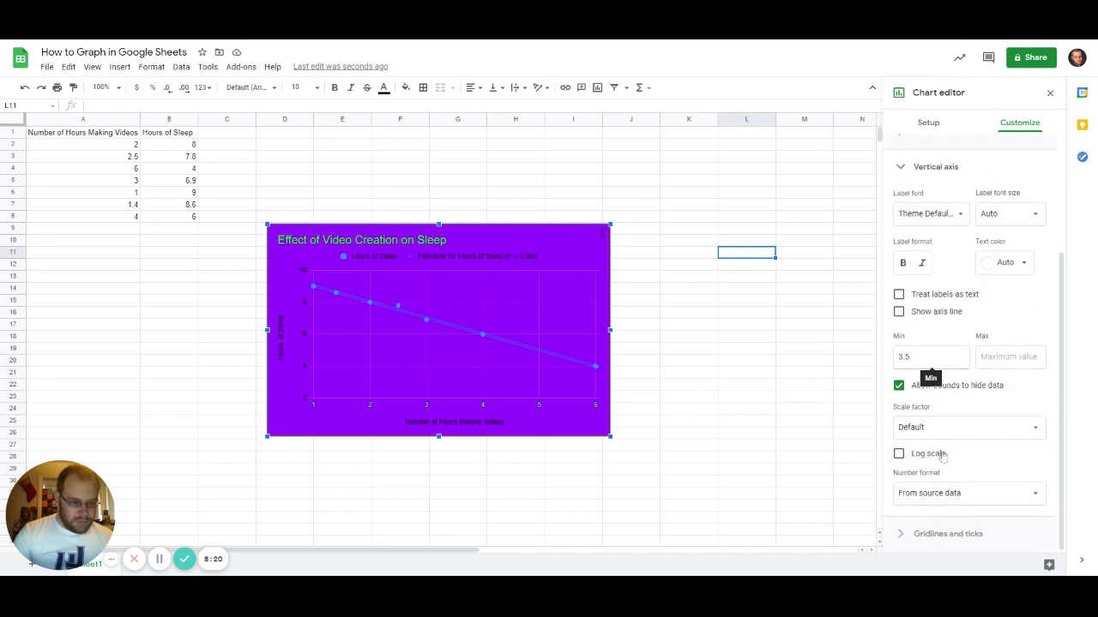
left_click(1020, 265)
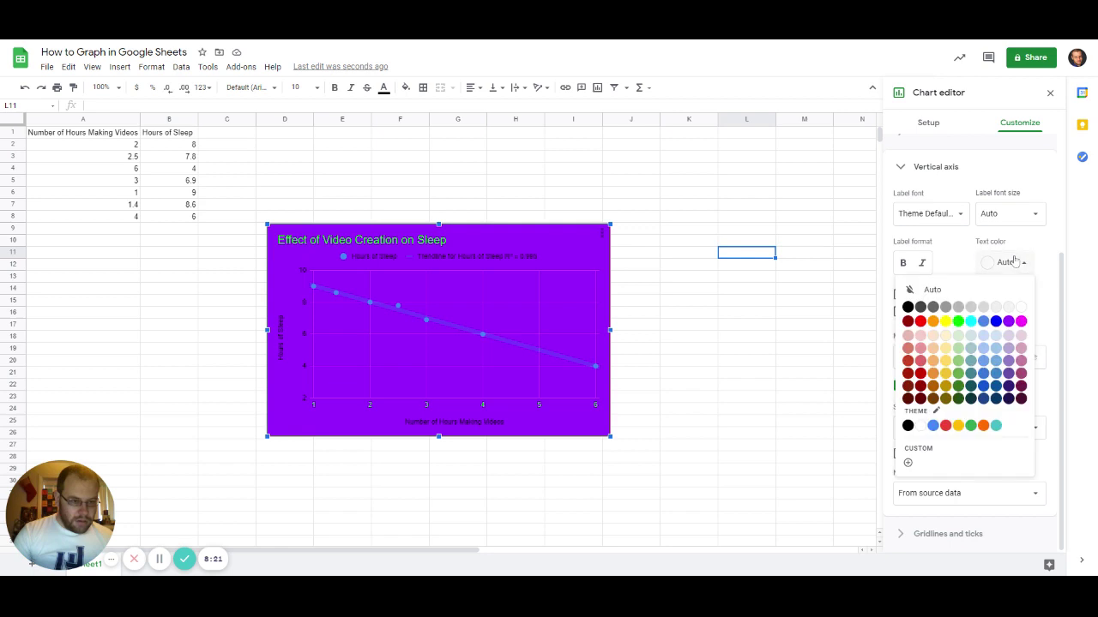
left_click(958, 322)
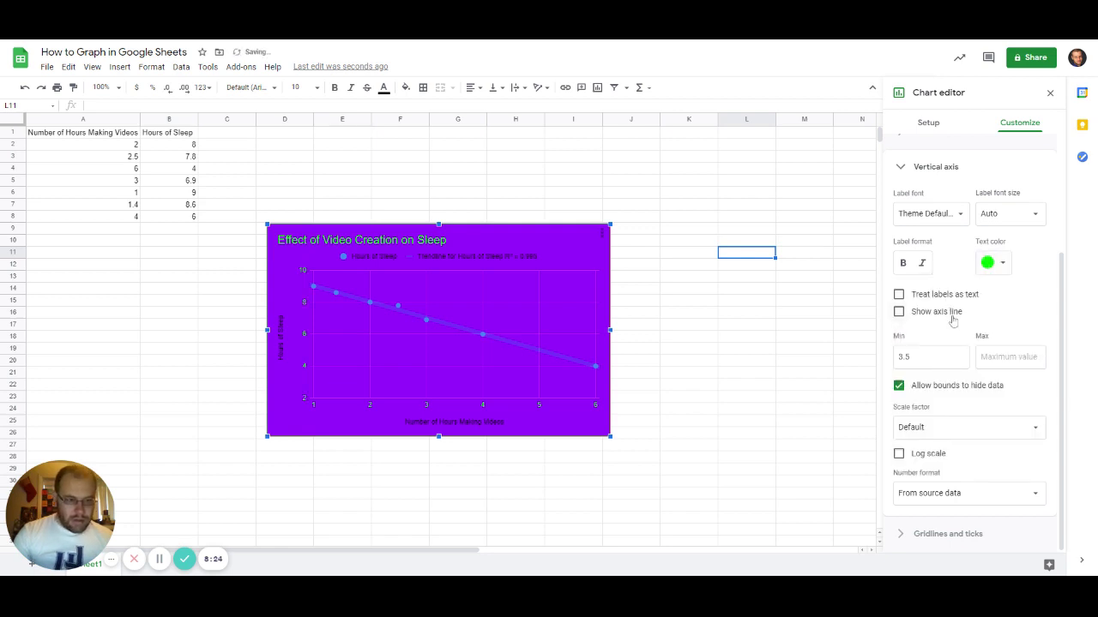
scroll(952, 296, "up", 1)
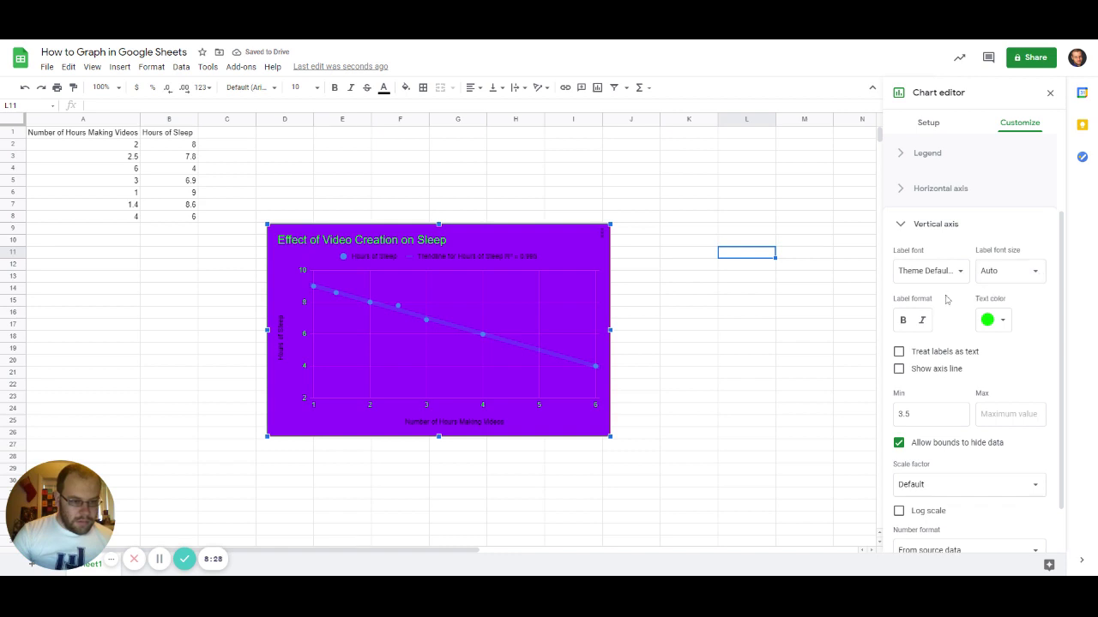
left_click(898, 352)
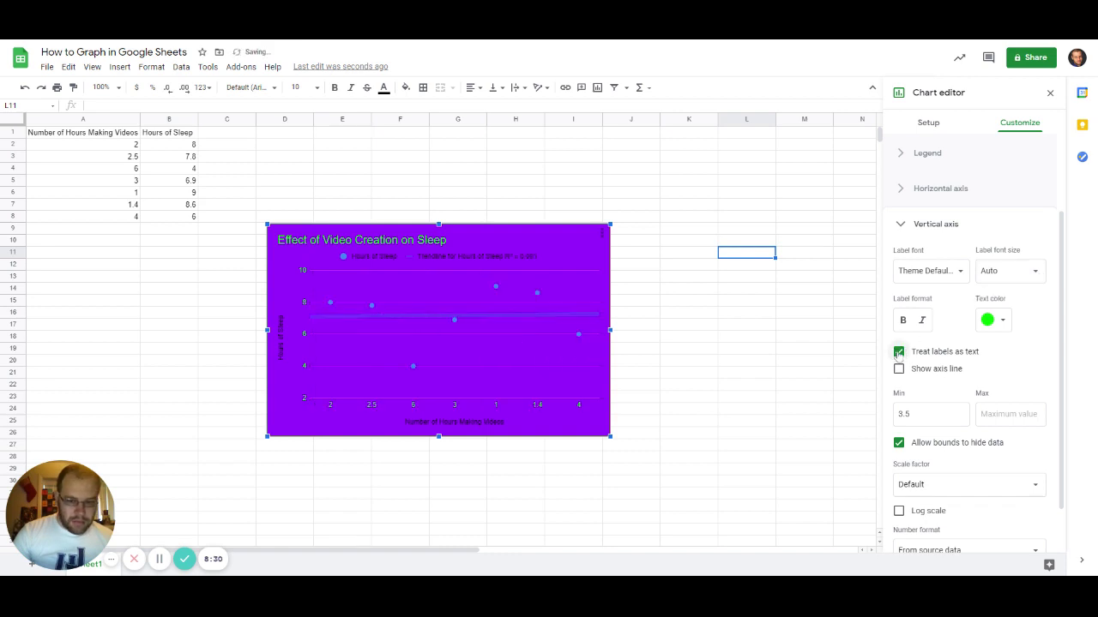
left_click(898, 352)
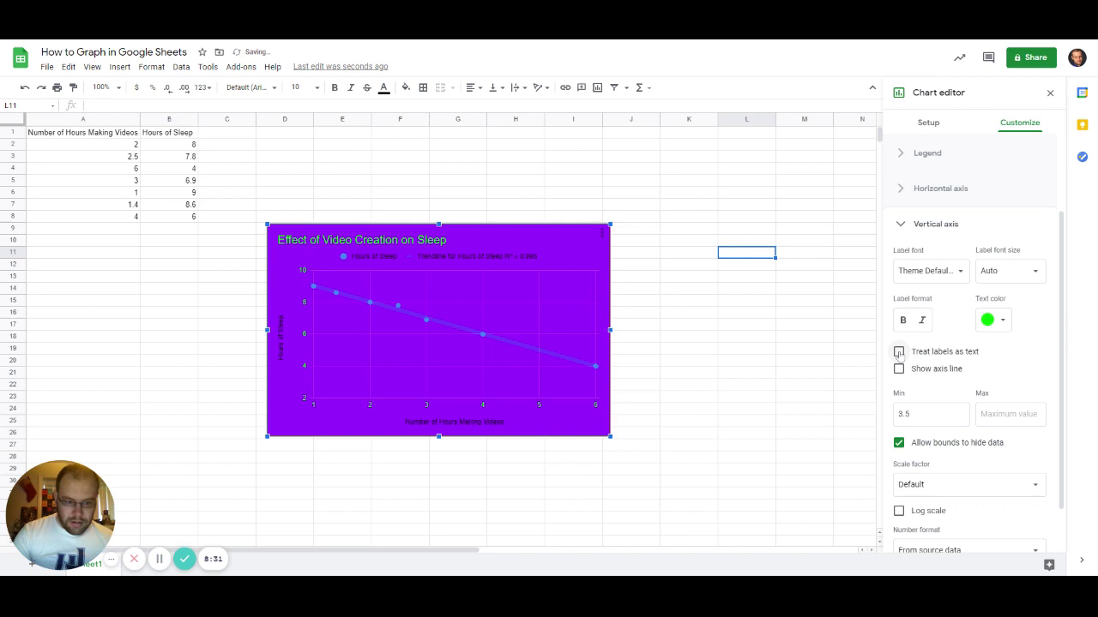
scroll(957, 360, "down", 1)
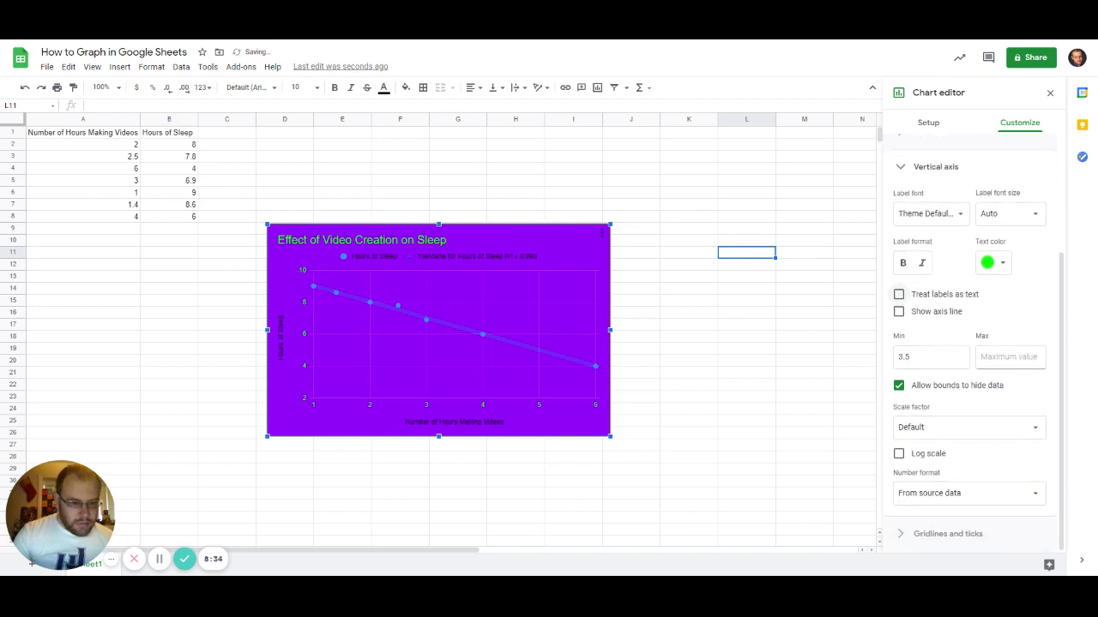
Change the Hours of Sleep points to orange stars
scroll(987, 409, "up", 2)
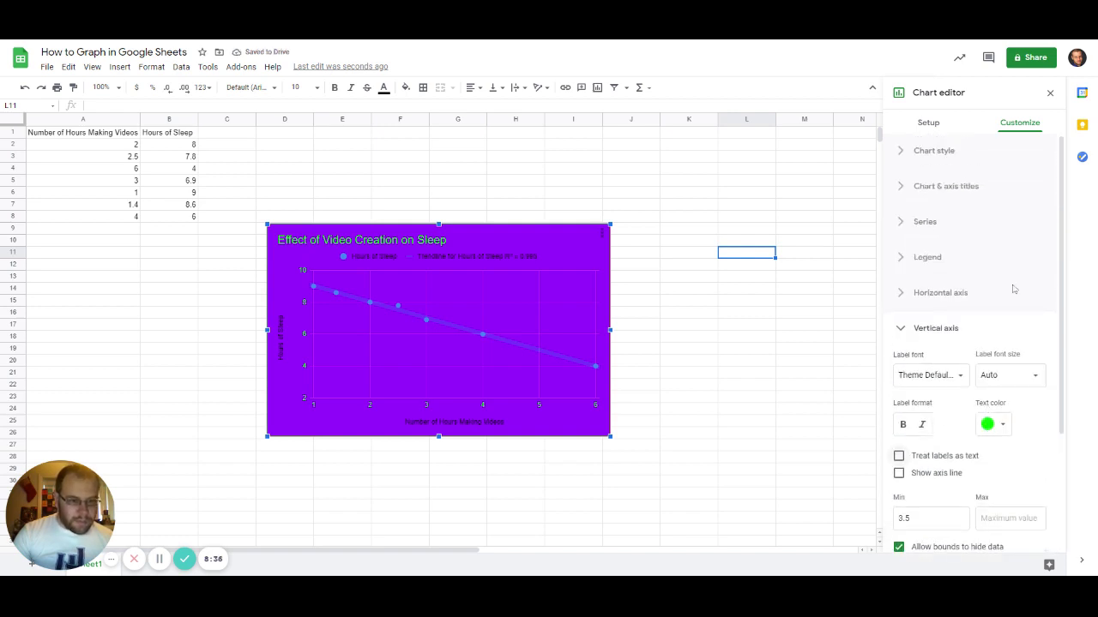
left_click(926, 223)
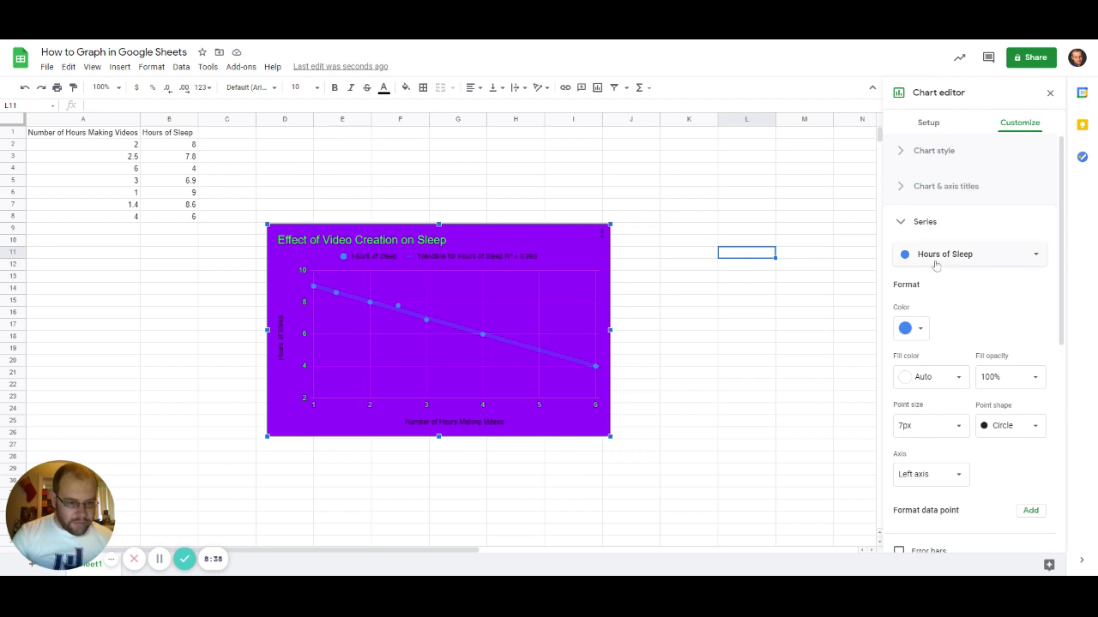
left_click(918, 332)
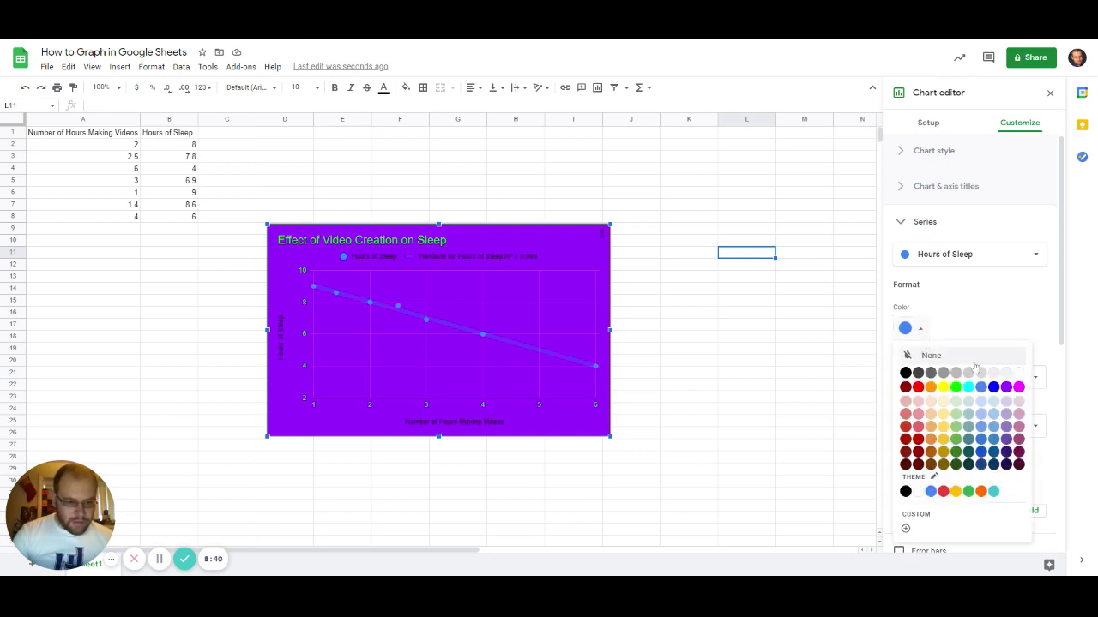
left_click(931, 388)
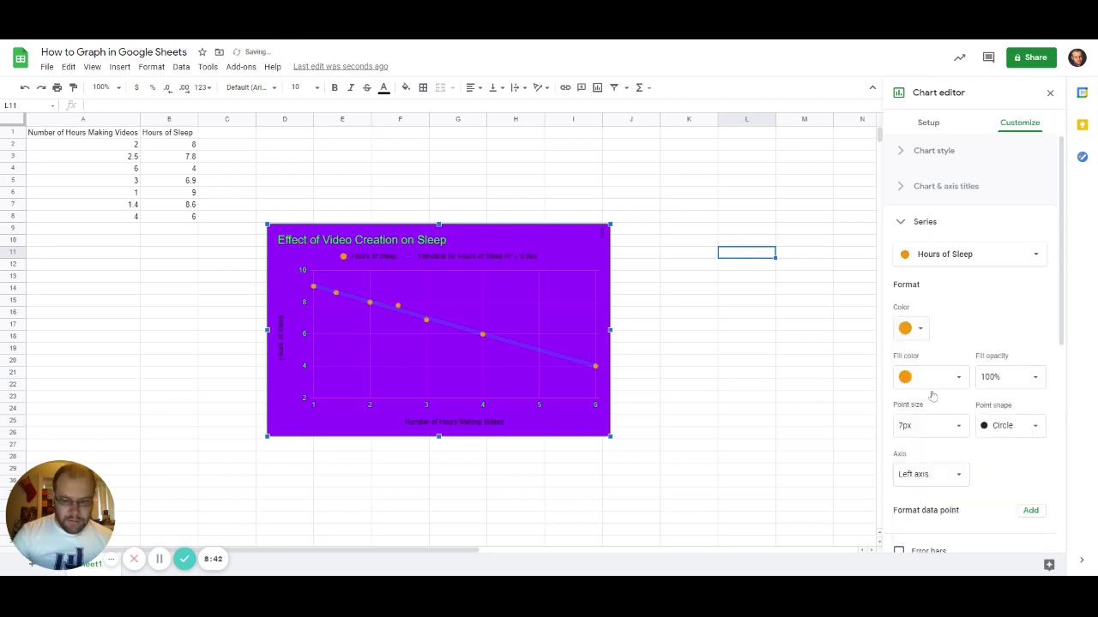
scroll(990, 317, "down", 1)
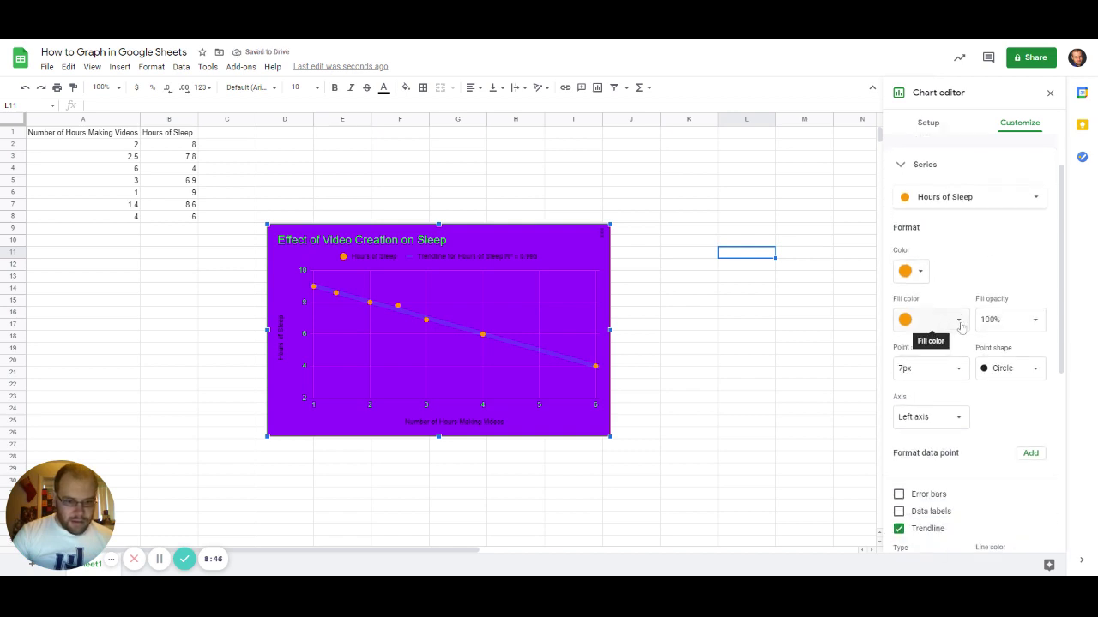
left_click(1036, 374)
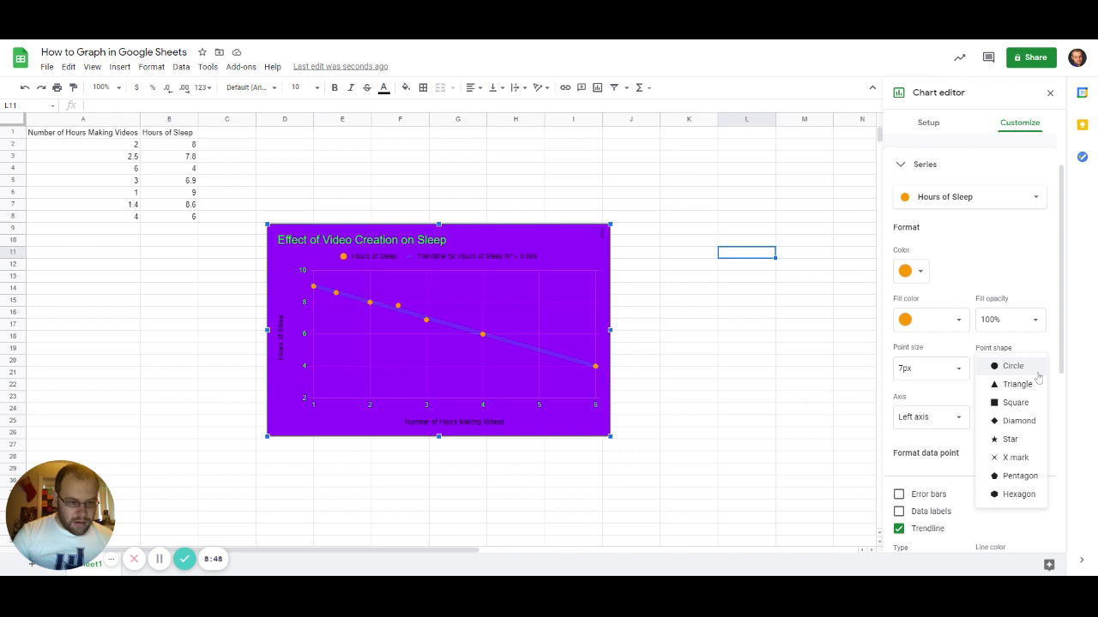
left_click(1009, 439)
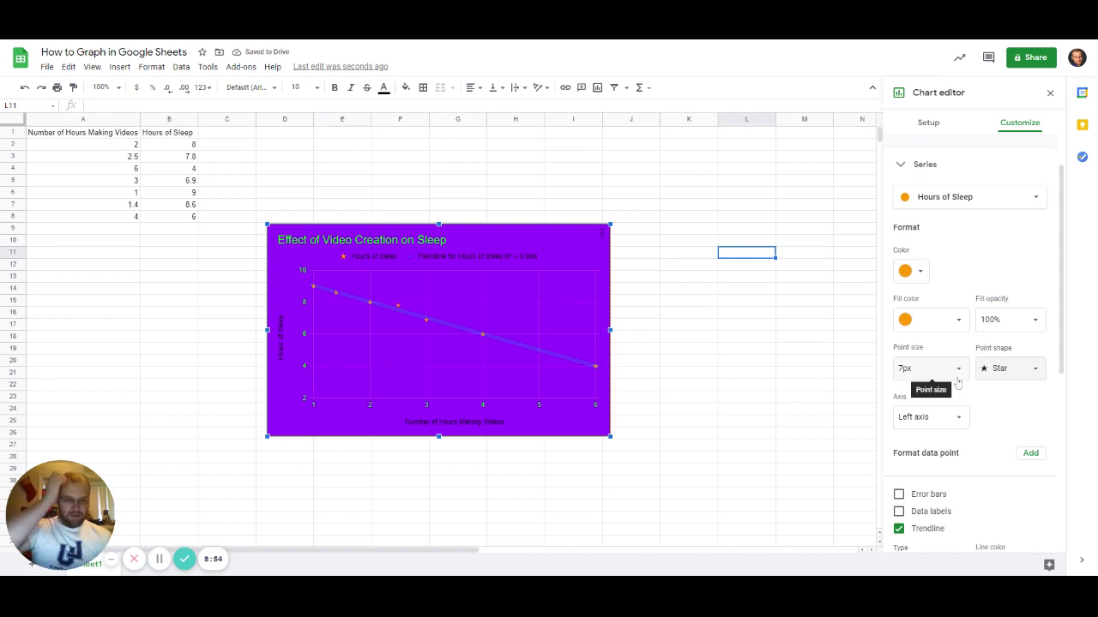
Make the trendline green at 60% opacity and 4px thick
scroll(958, 383, "down", 3)
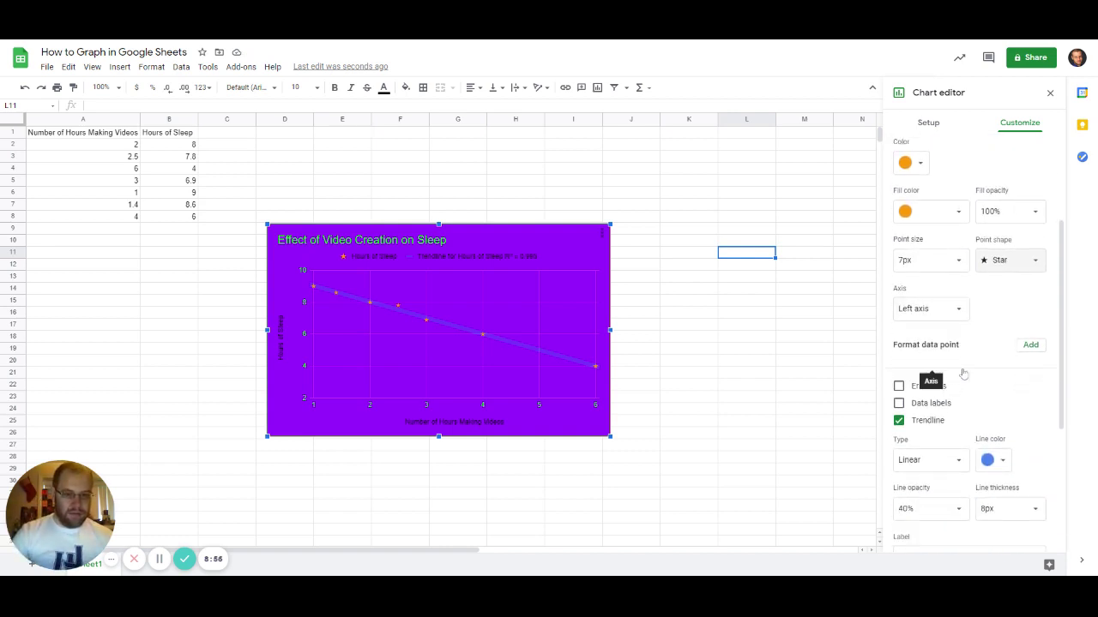
scroll(963, 374, "up", 2)
scroll(966, 378, "down", 3)
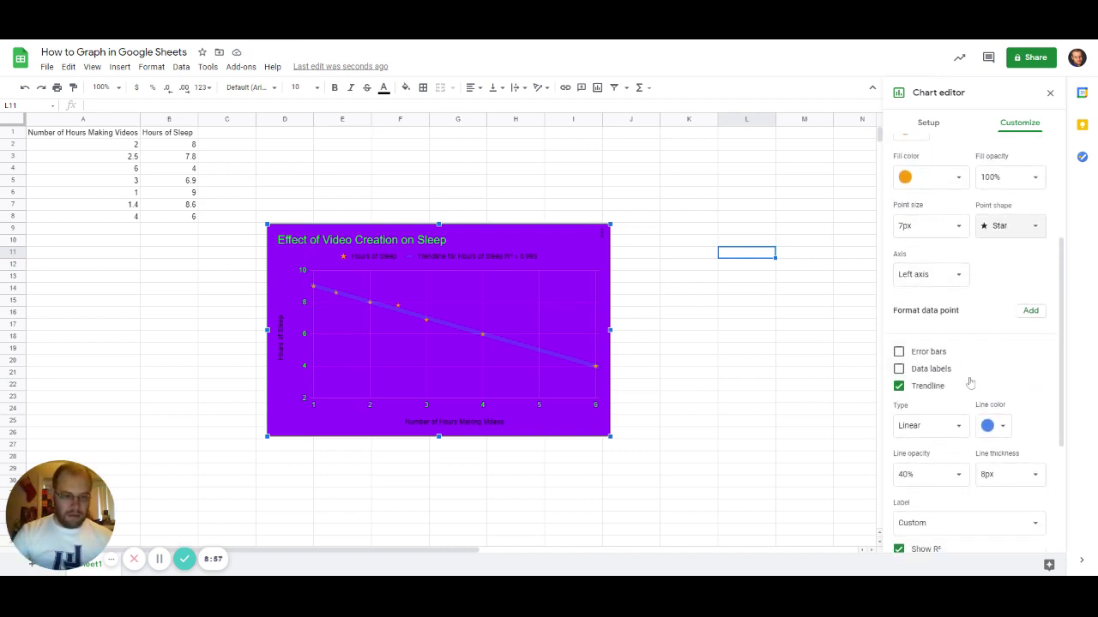
left_click(997, 397)
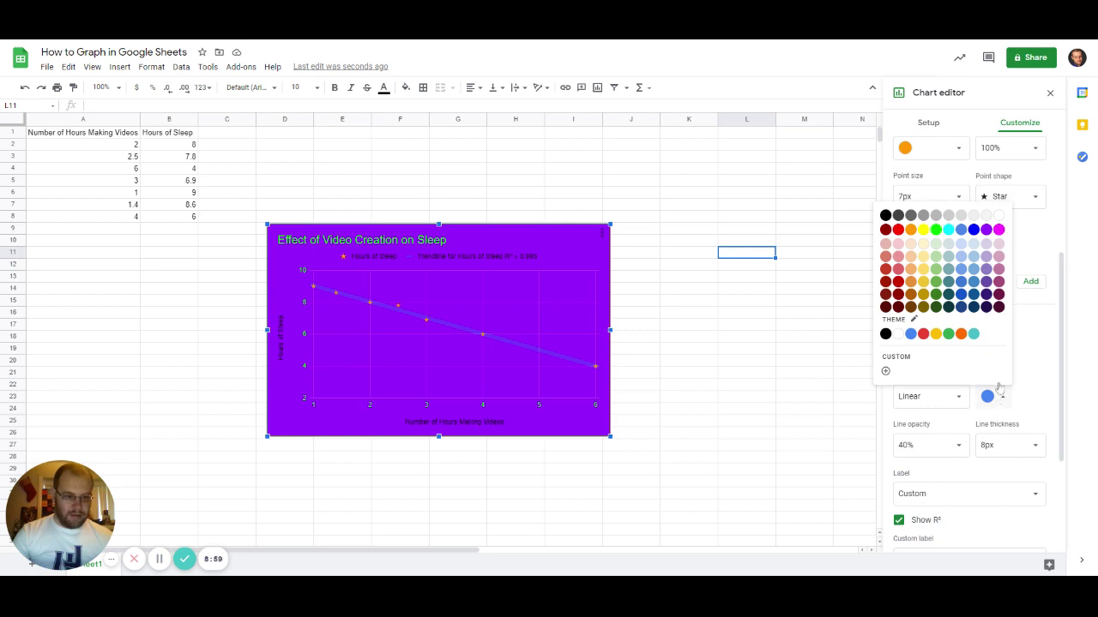
left_click(935, 230)
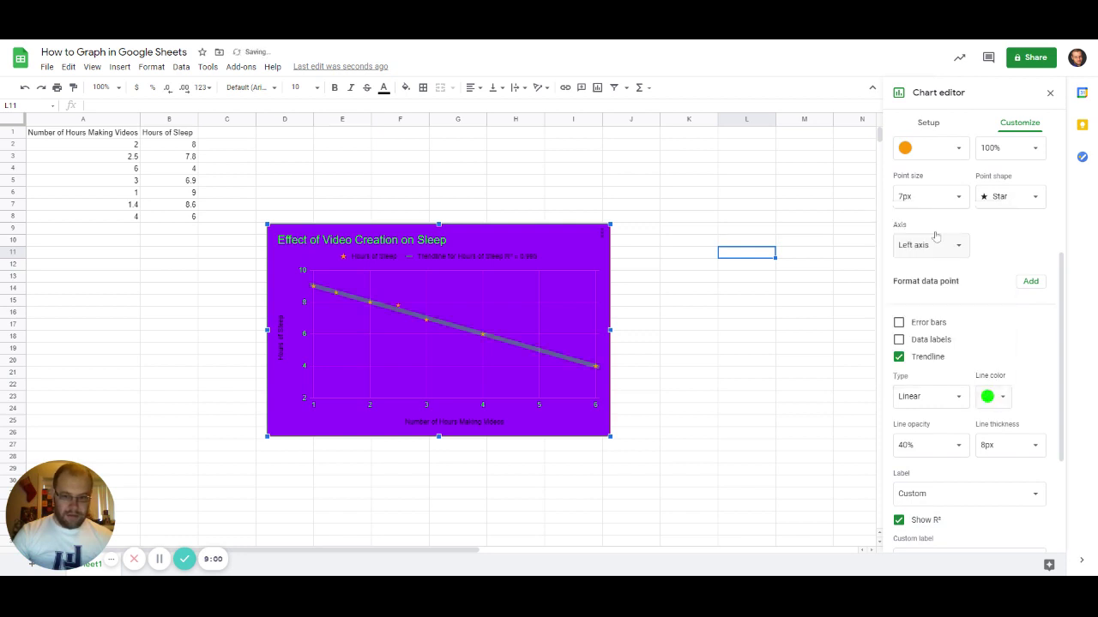
left_click(922, 441)
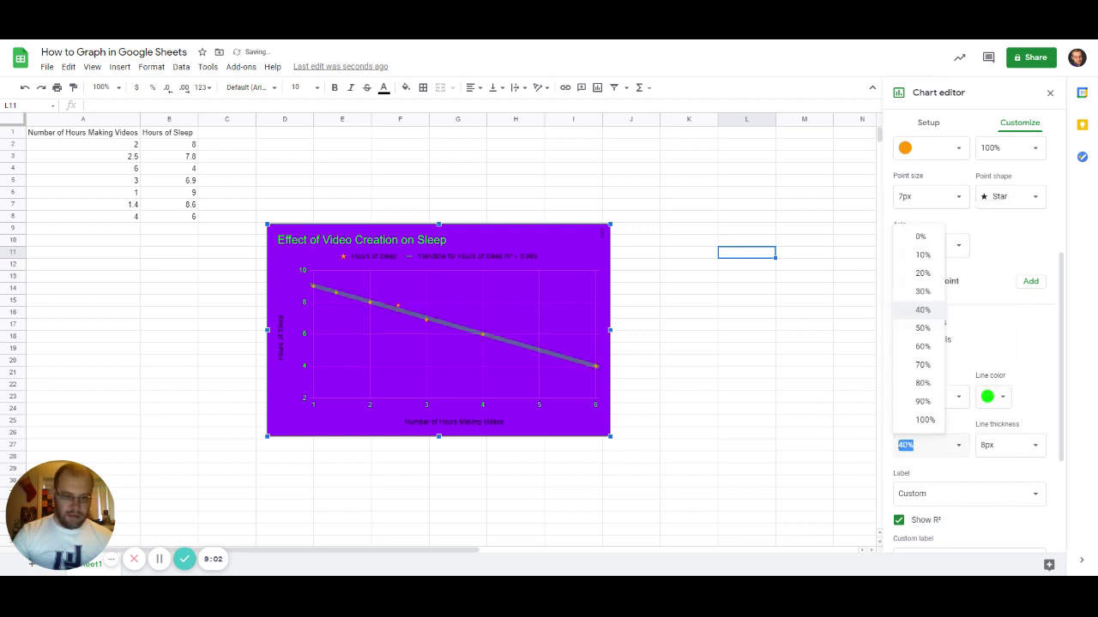
left_click(923, 346)
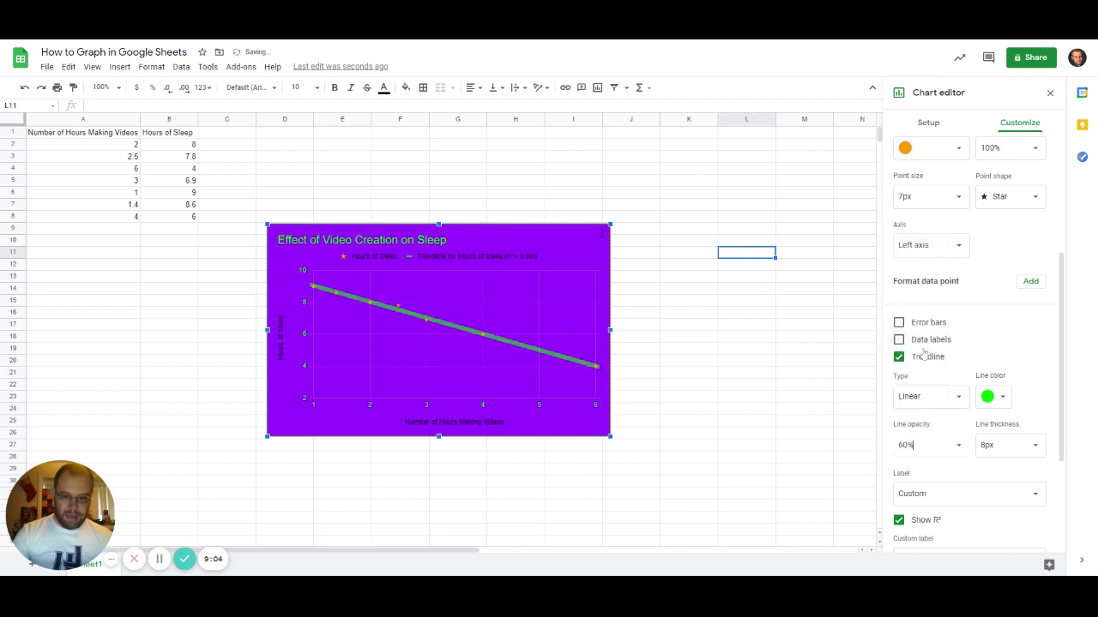
left_click(996, 454)
left_click(1002, 507)
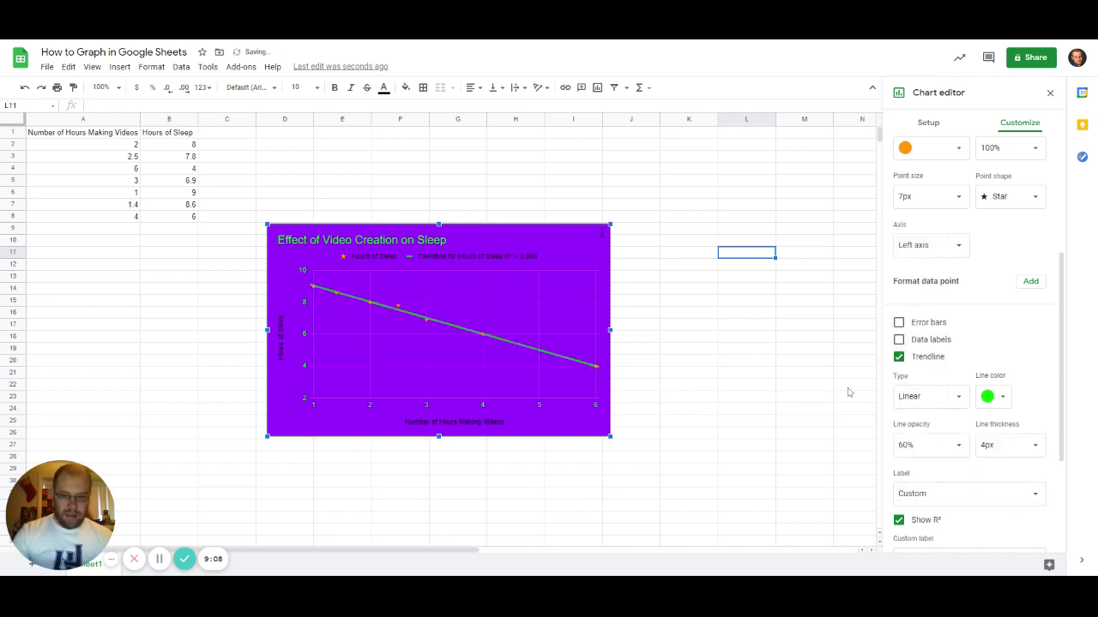
Enlarge the star data points to 10px
scroll(952, 413, "down", 2)
scroll(973, 411, "up", 4)
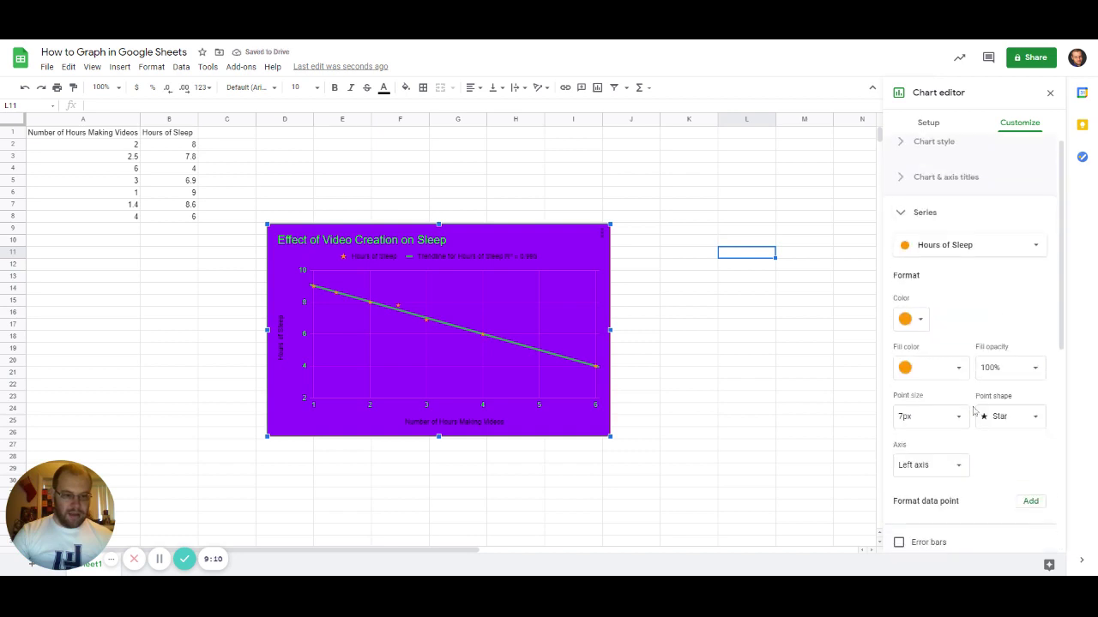
left_click(961, 425)
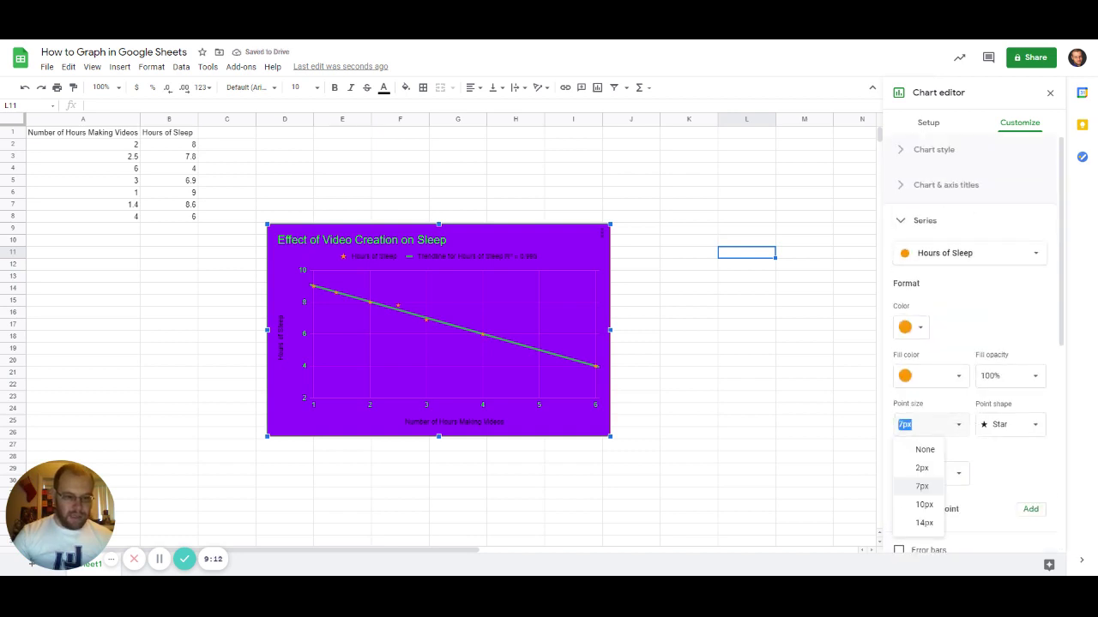
left_click(924, 505)
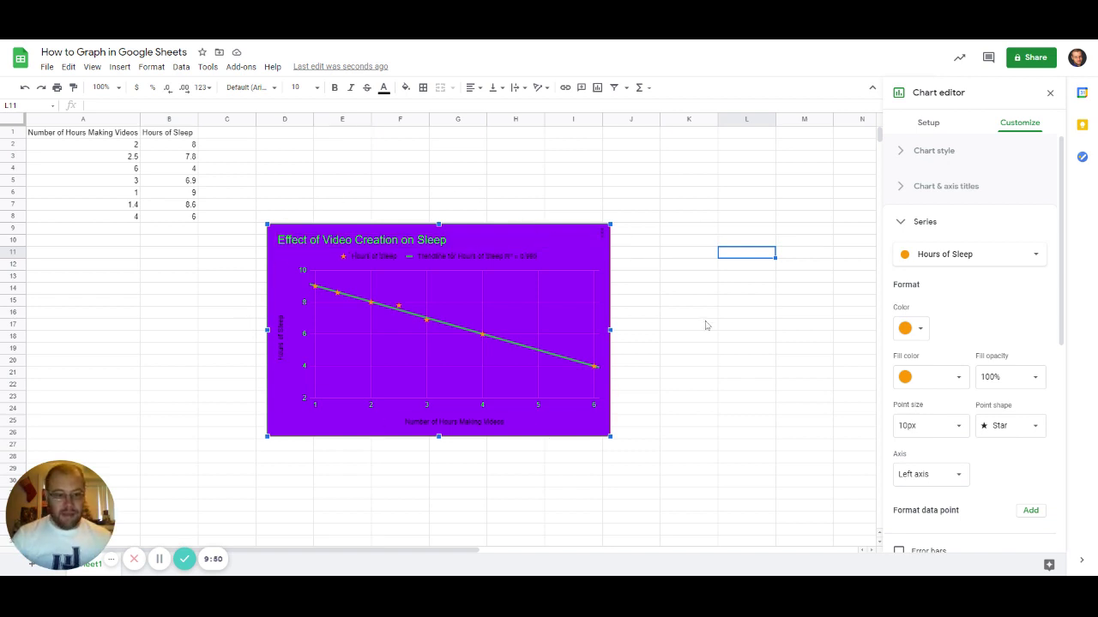
Make the legend text bright green
scroll(950, 241, "down", 3)
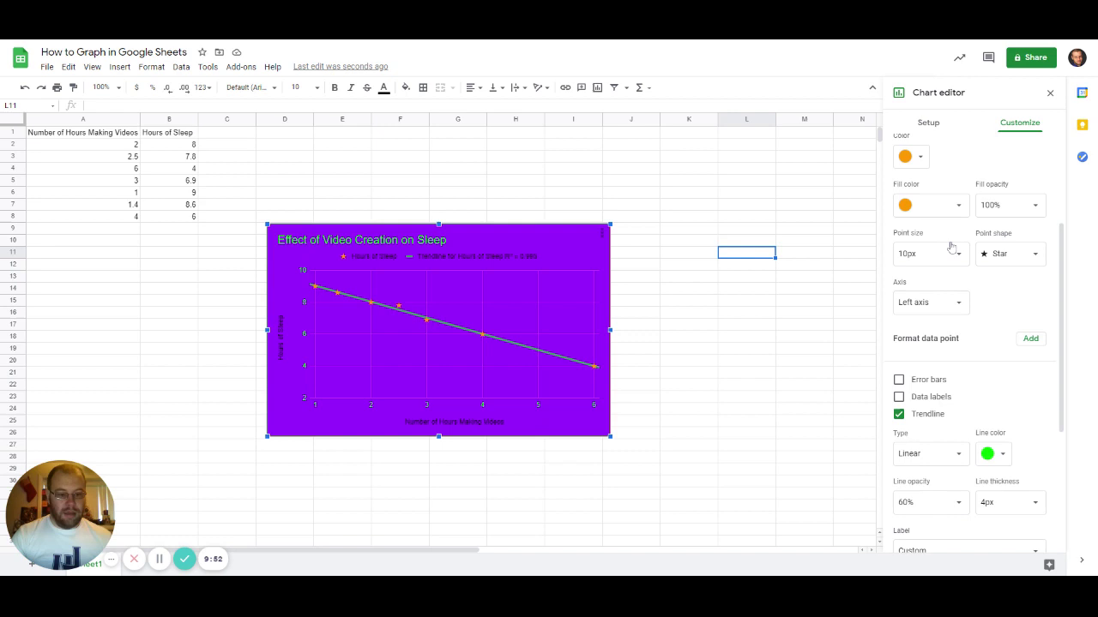
scroll(949, 248, "down", 2)
left_click(929, 427)
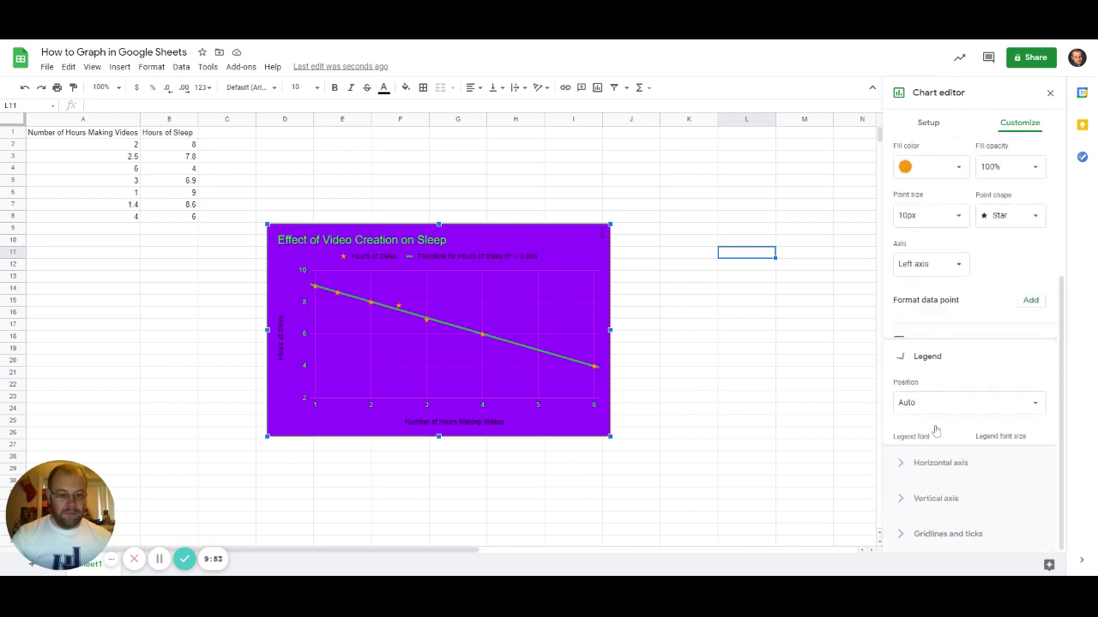
left_click(1027, 408)
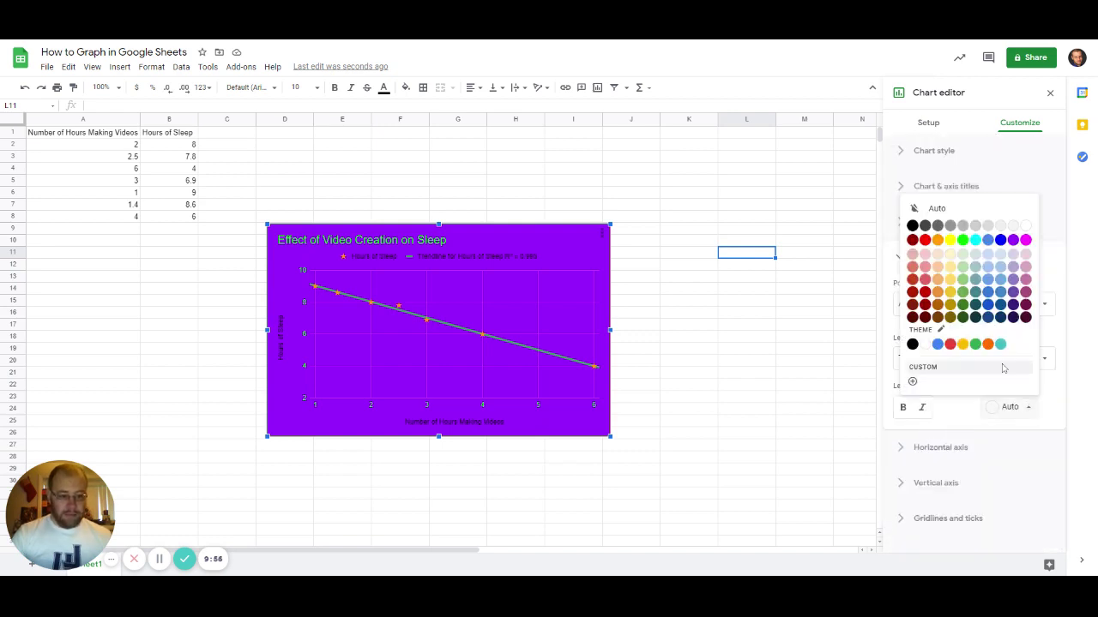
left_click(963, 241)
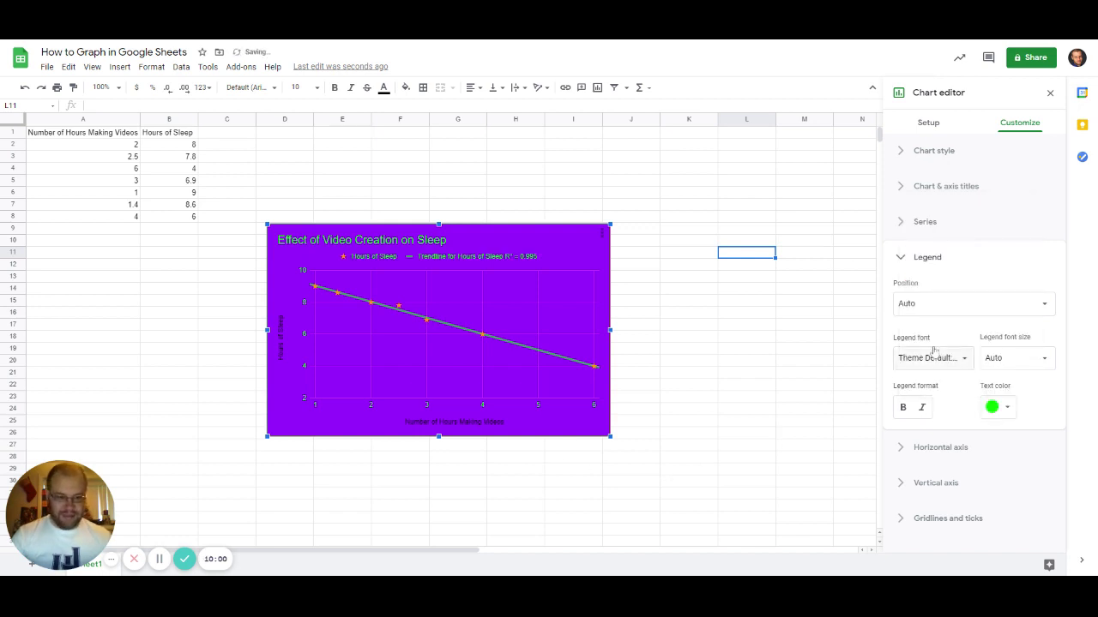
Color the horizontal and vertical axis titles bright green
left_click(965, 188)
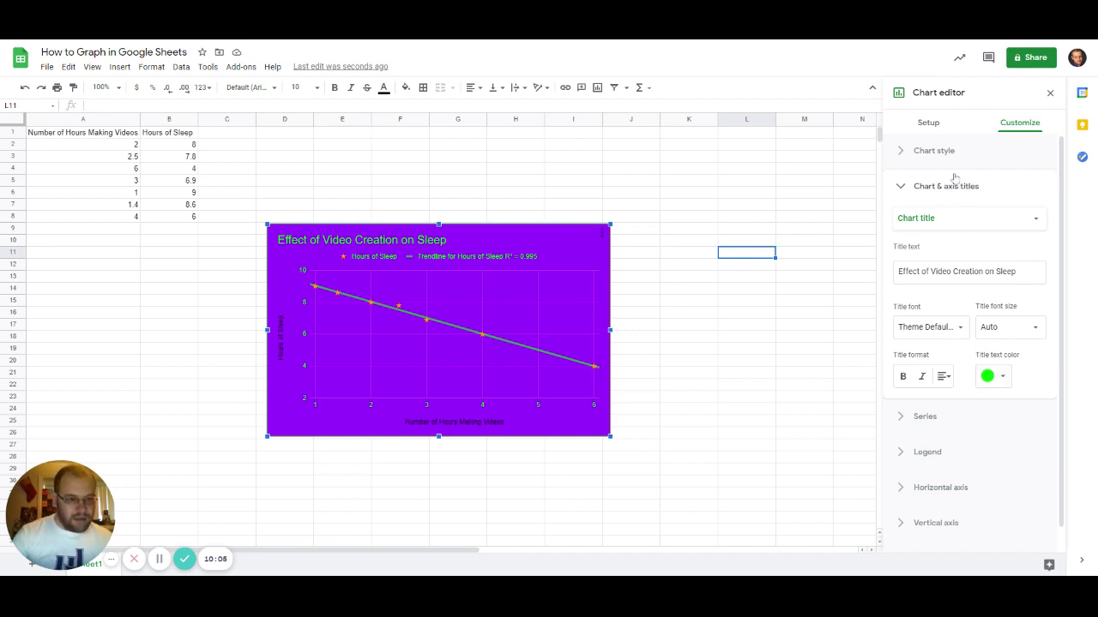
left_click(957, 219)
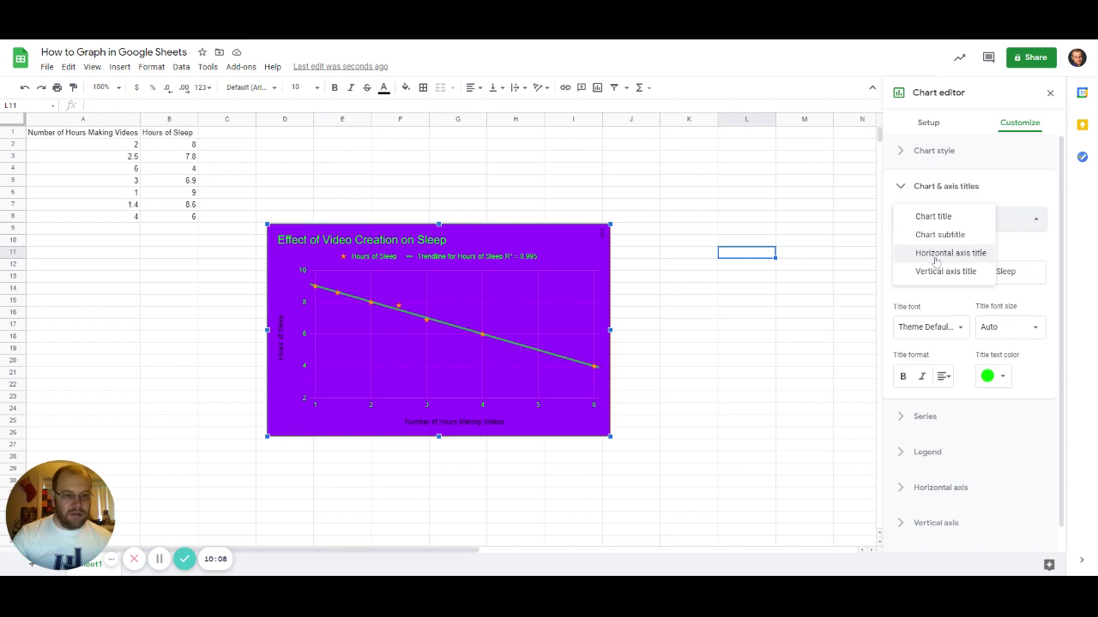
left_click(943, 253)
left_click(1005, 367)
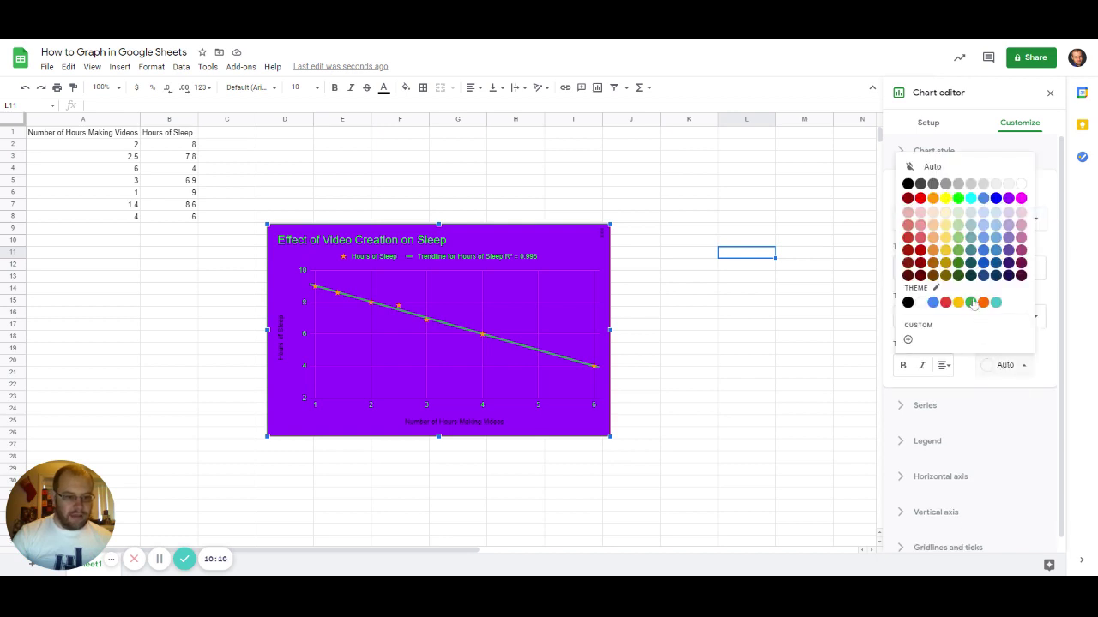
left_click(959, 199)
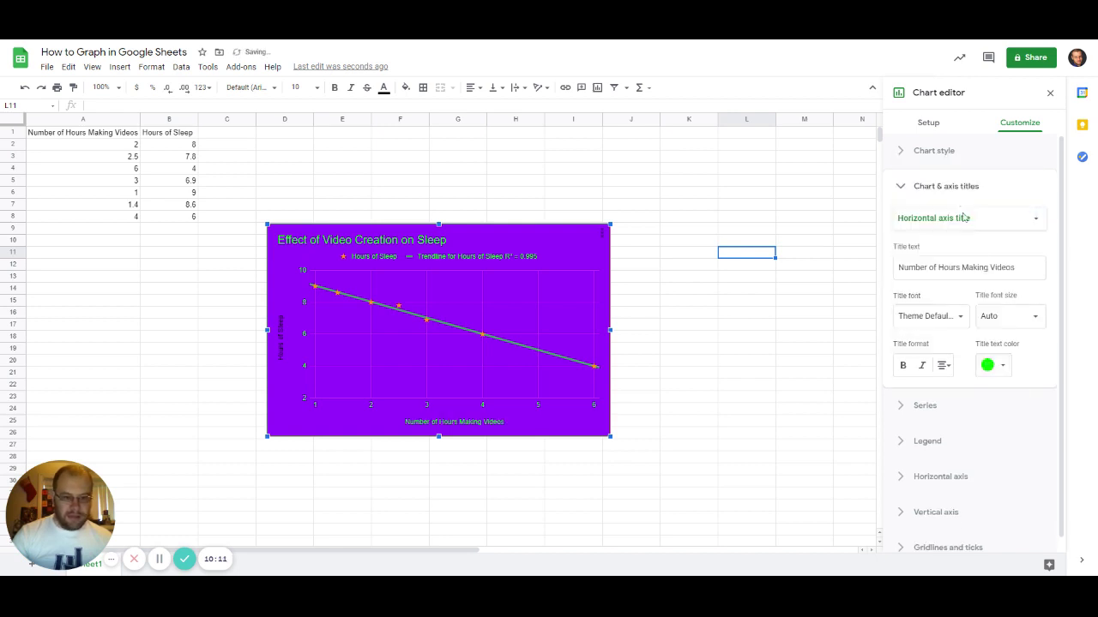
left_click(962, 223)
left_click(926, 236)
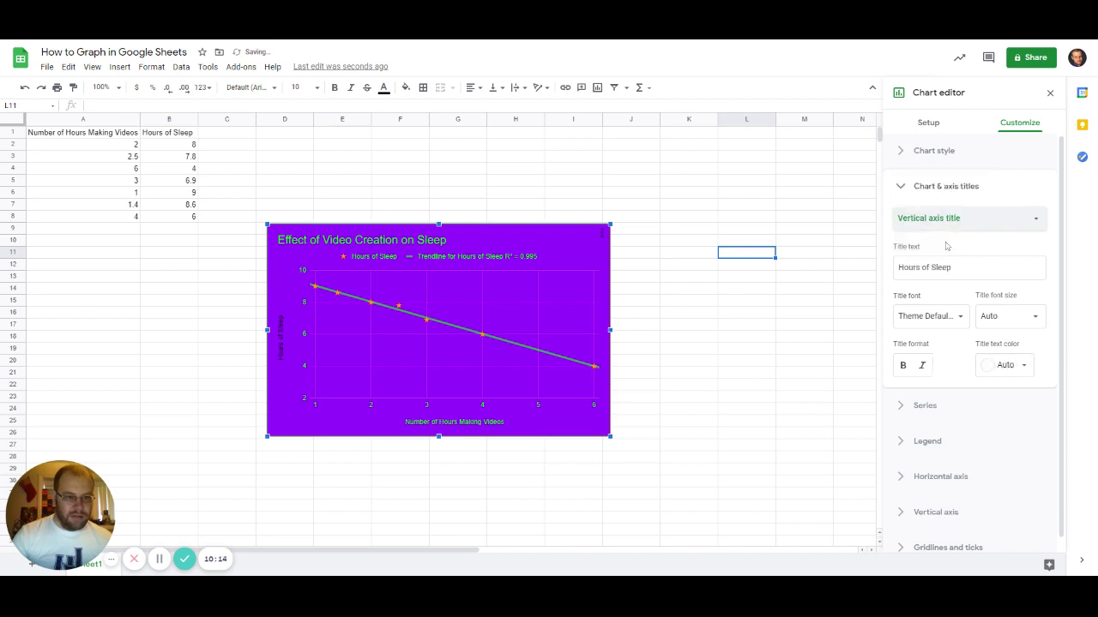
left_click(1003, 367)
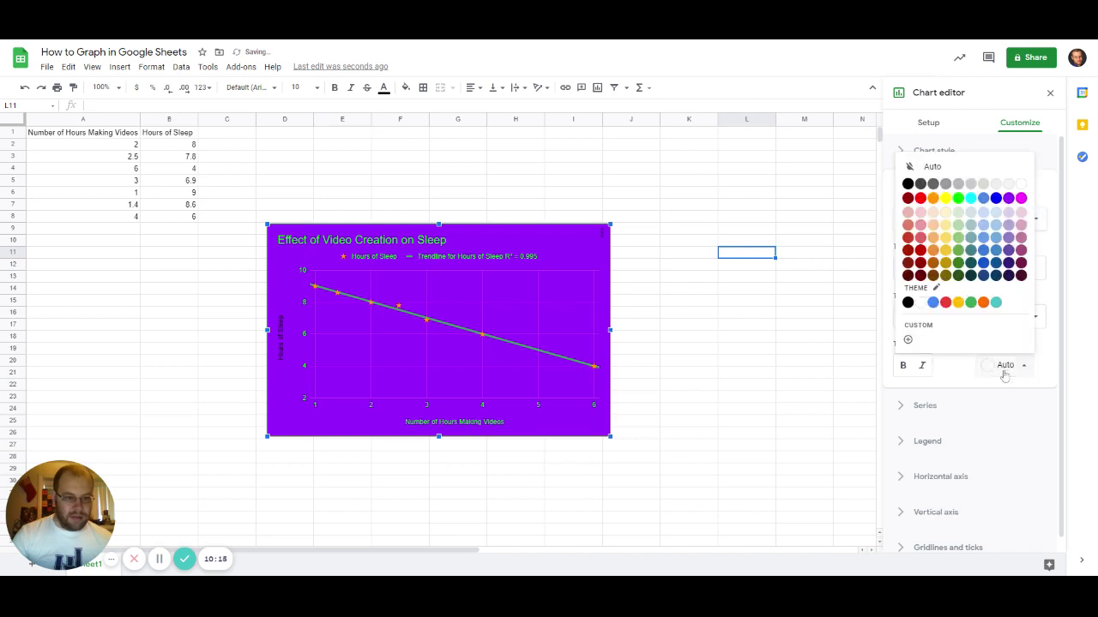
left_click(958, 199)
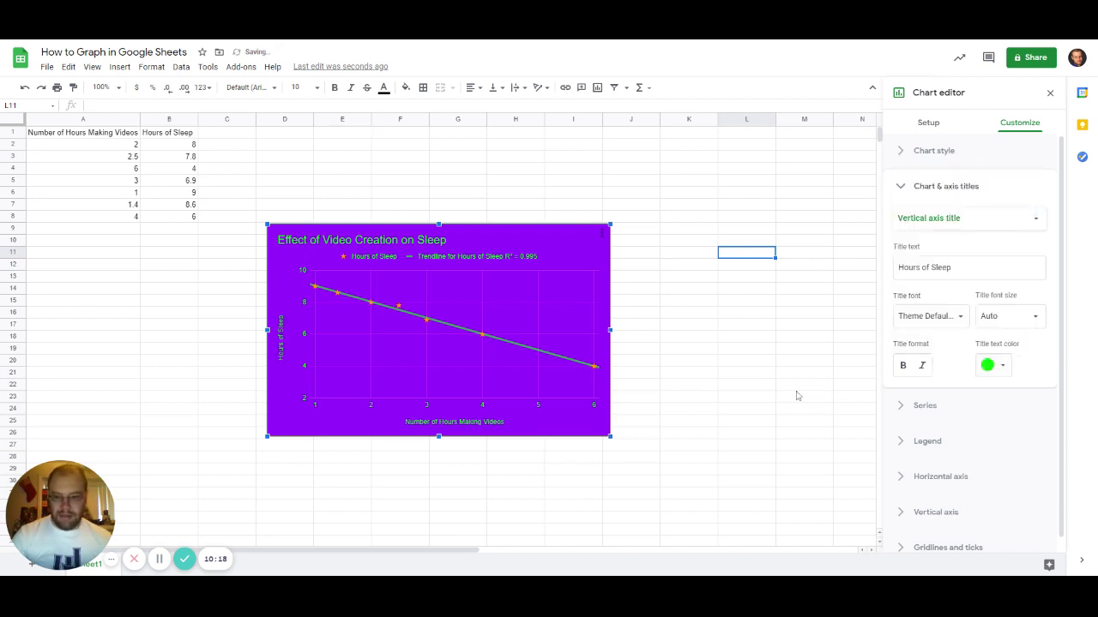